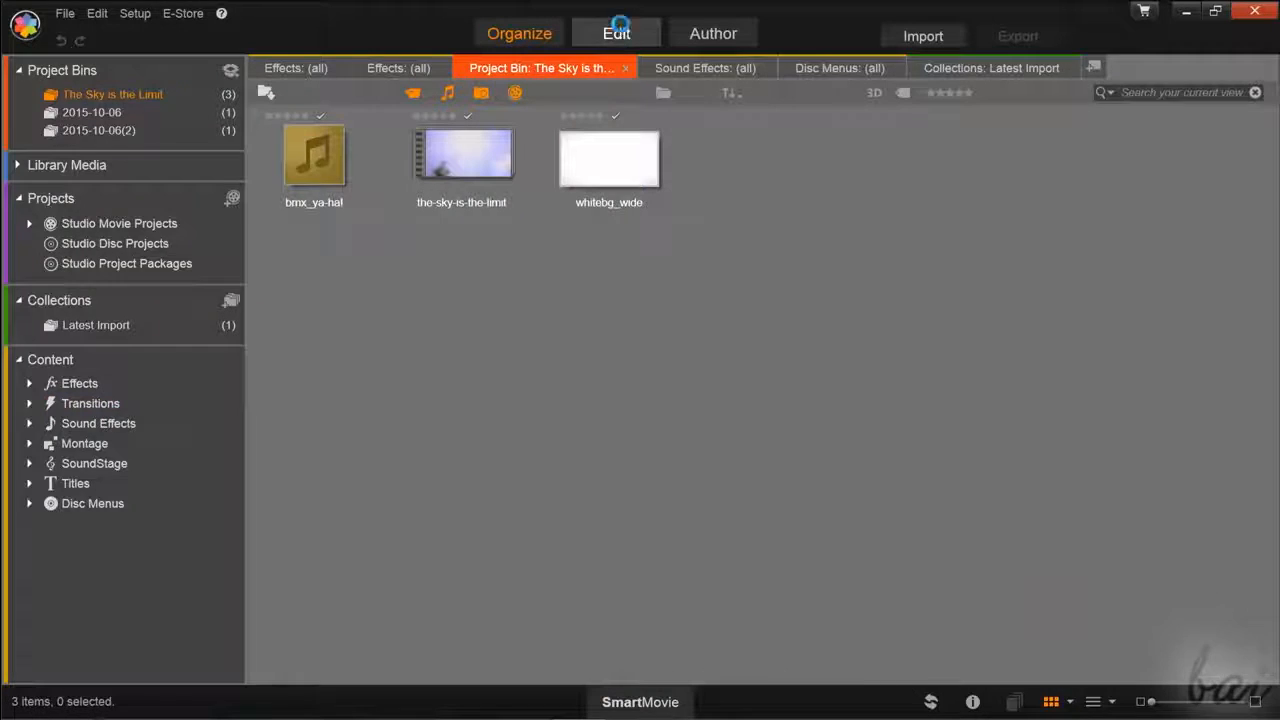
View the Author workspace and scrub back through The-Sky-is-the-Limit movie on the Edit timeline
{"action": "left_click", "coordinate": [700, 31]}
{"action": "left_click", "coordinate": [740, 422]}
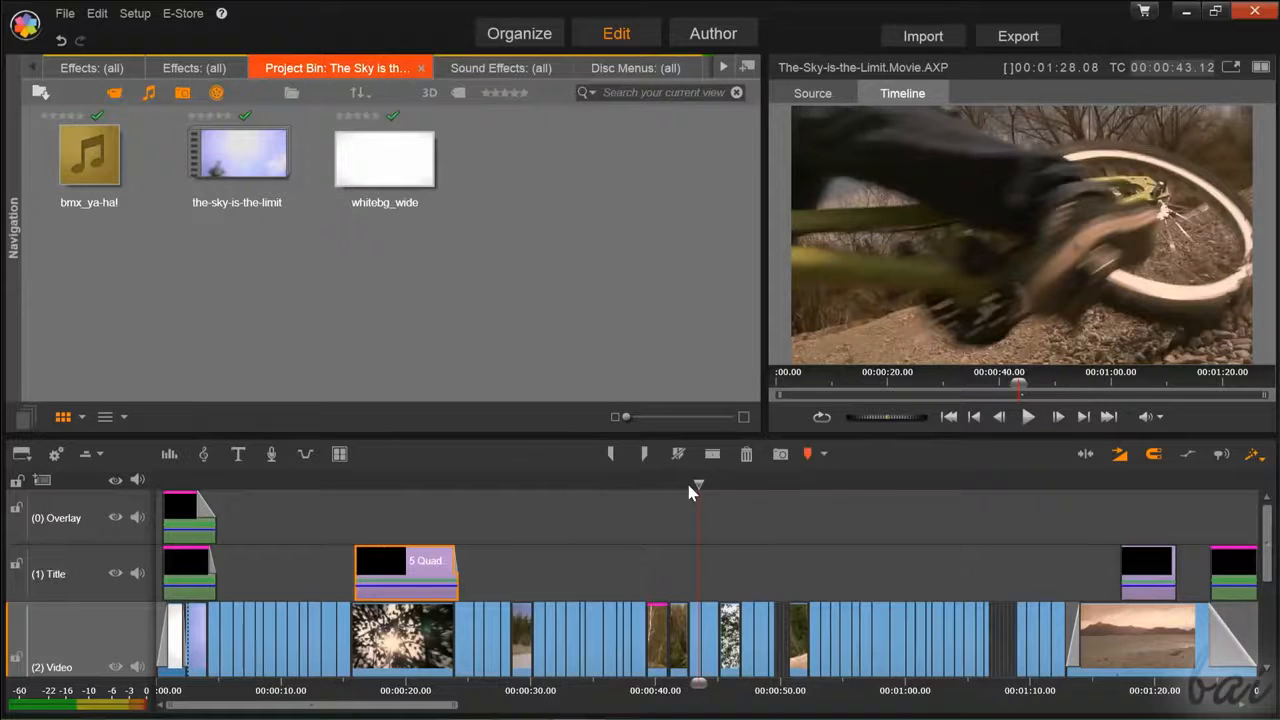
{"action": "left_click_drag", "start_coordinate": [700, 484], "coordinate": [602, 488]}
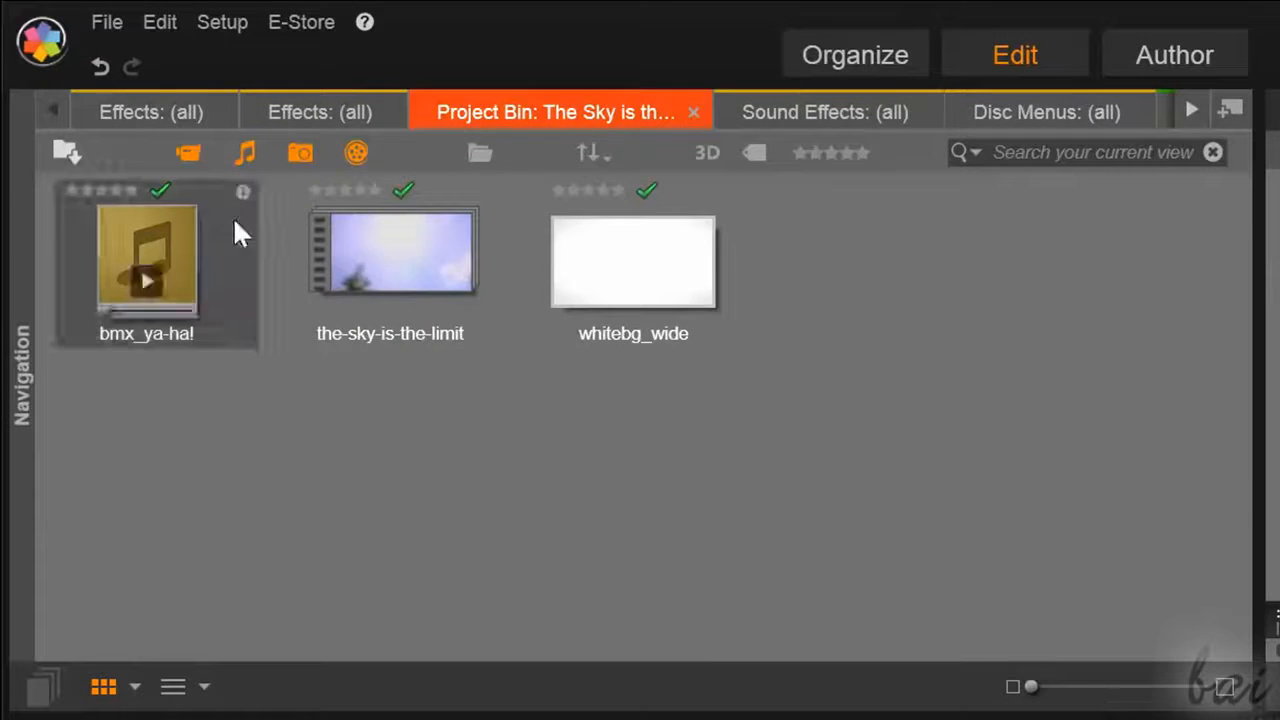
Browse the Sound Effects, Disc Menus and Effects library content and preview the movie in the timeline player
{"action": "left_click", "coordinate": [814, 112]}
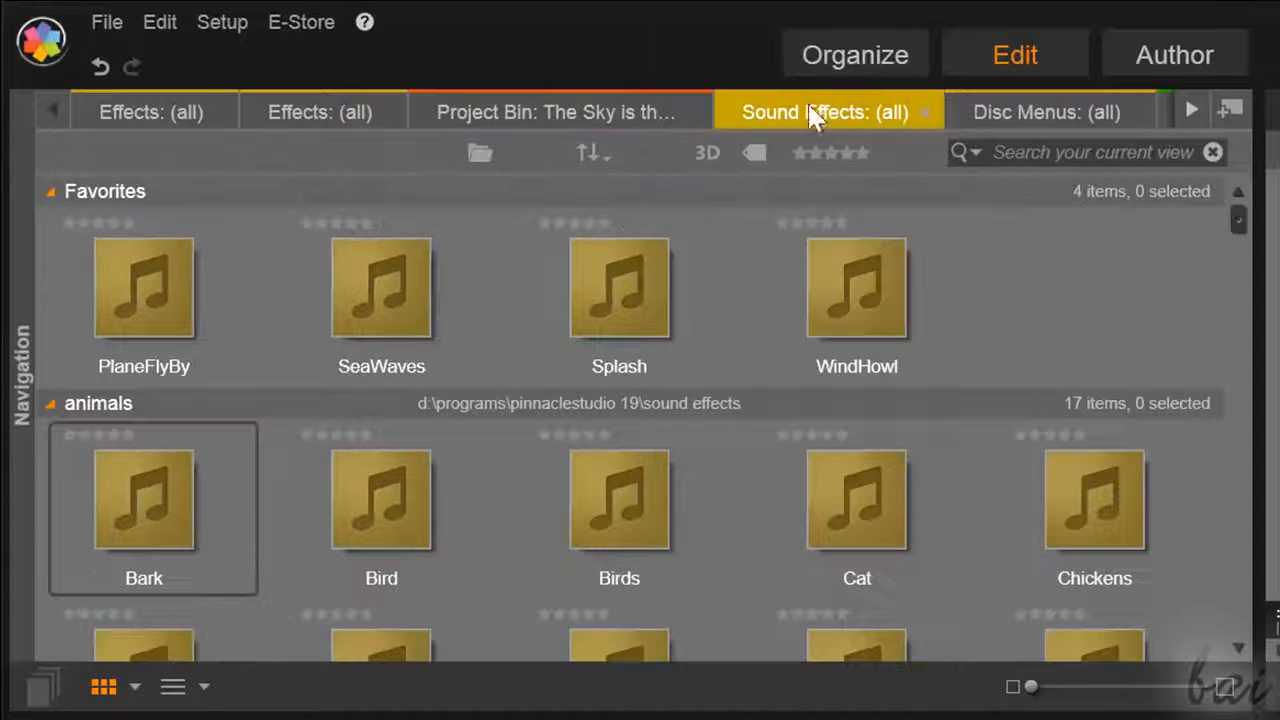
{"action": "left_click", "coordinate": [1064, 119]}
{"action": "left_click", "coordinate": [346, 120]}
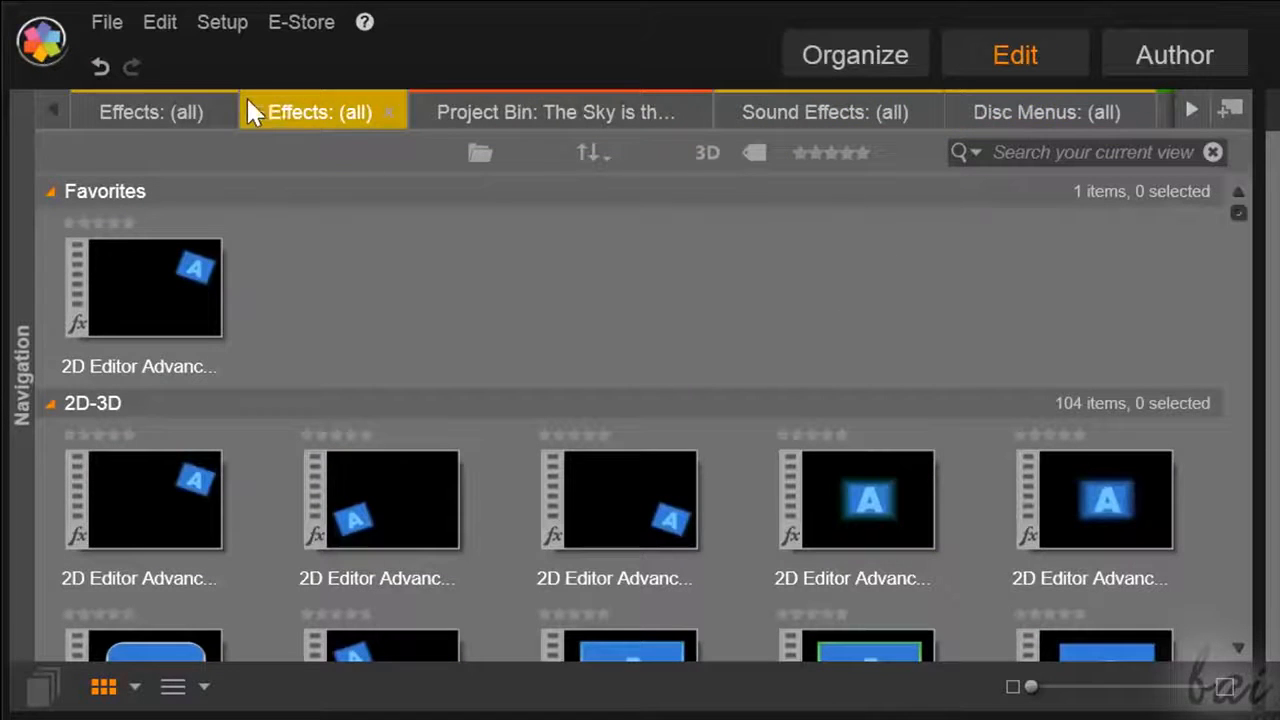
{"action": "left_click", "coordinate": [154, 108]}
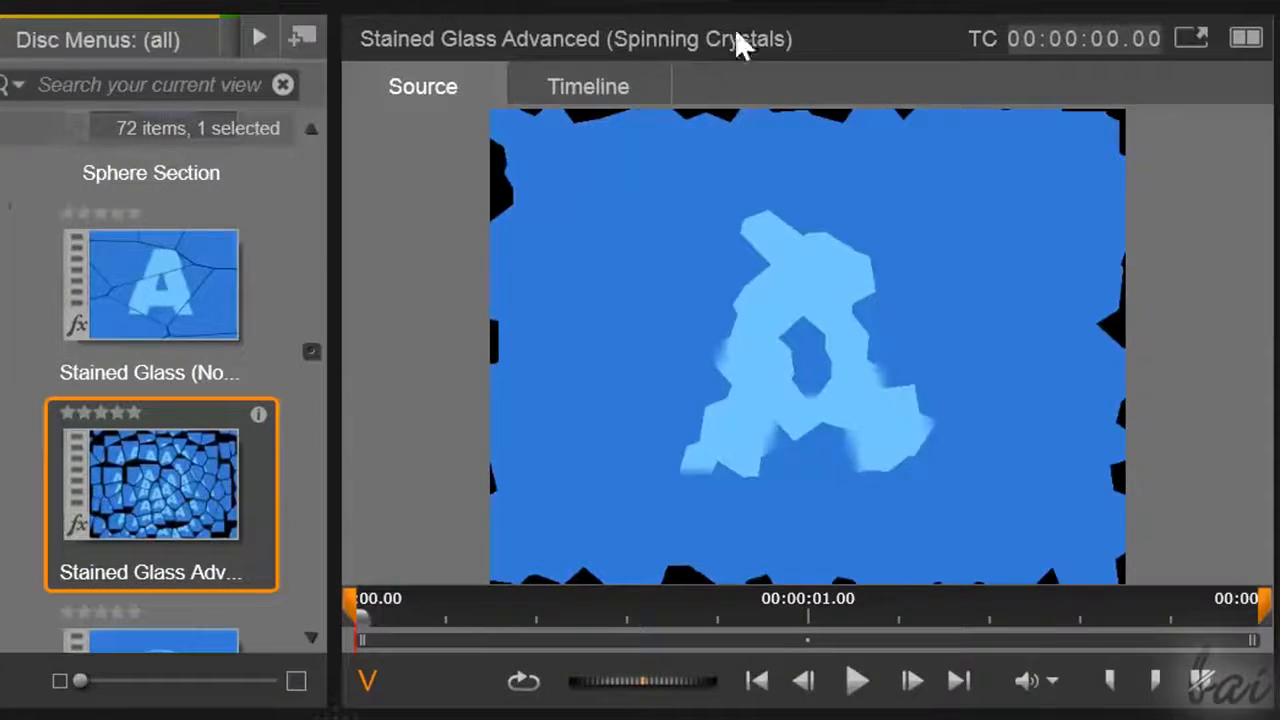
{"action": "left_click", "coordinate": [645, 88]}
{"action": "left_click", "coordinate": [815, 690]}
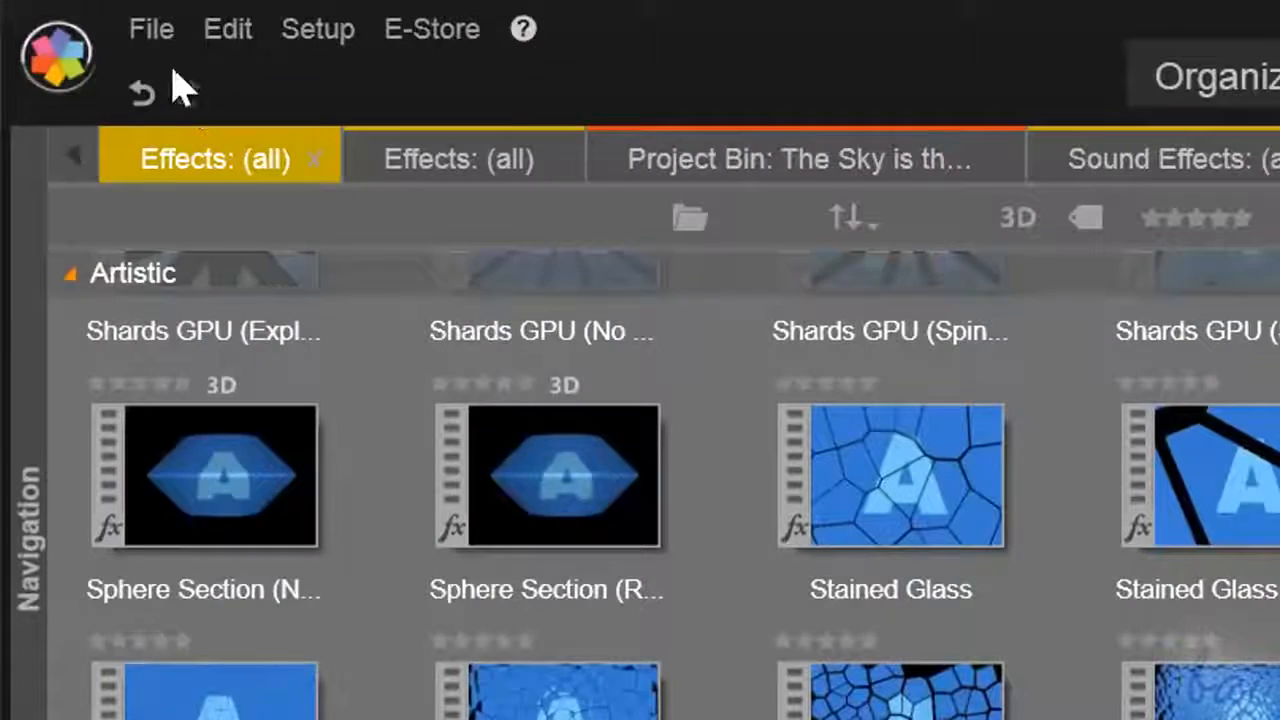
Create a new movie project
{"action": "left_click", "coordinate": [68, 3]}
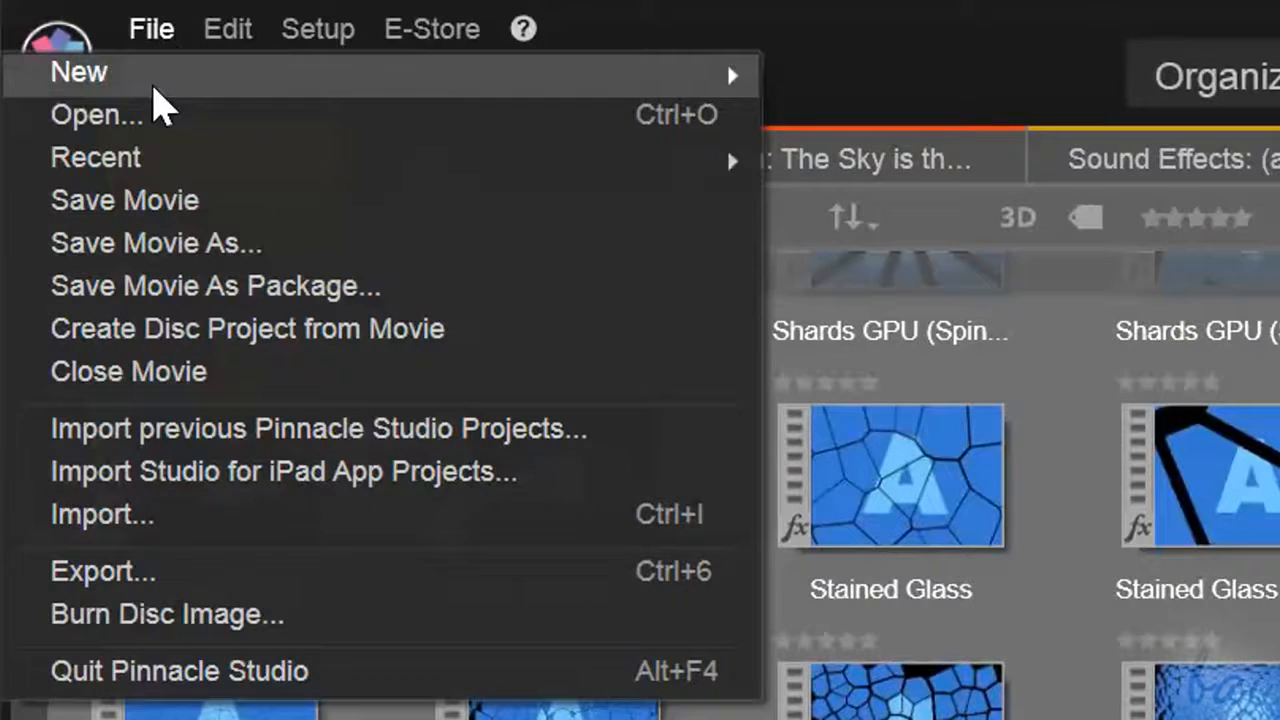
{"action": "mouse_move", "coordinate": [152, 88]}
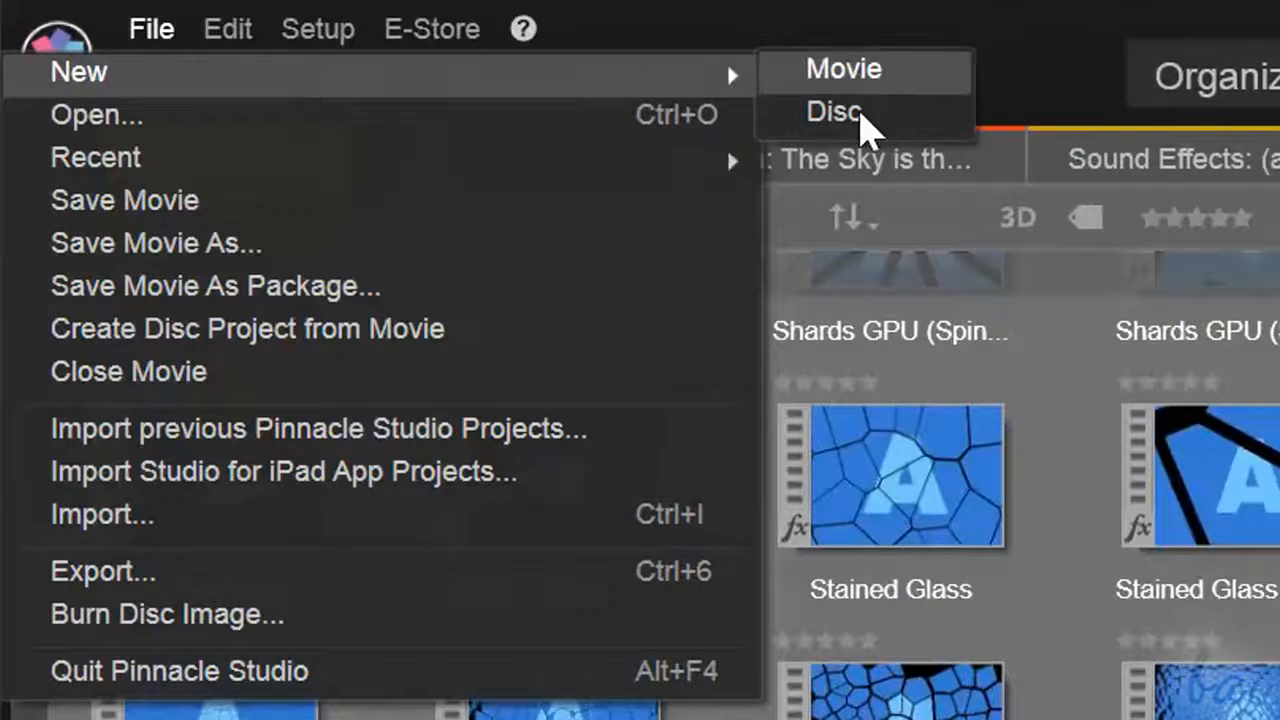
{"action": "left_click", "coordinate": [850, 70]}
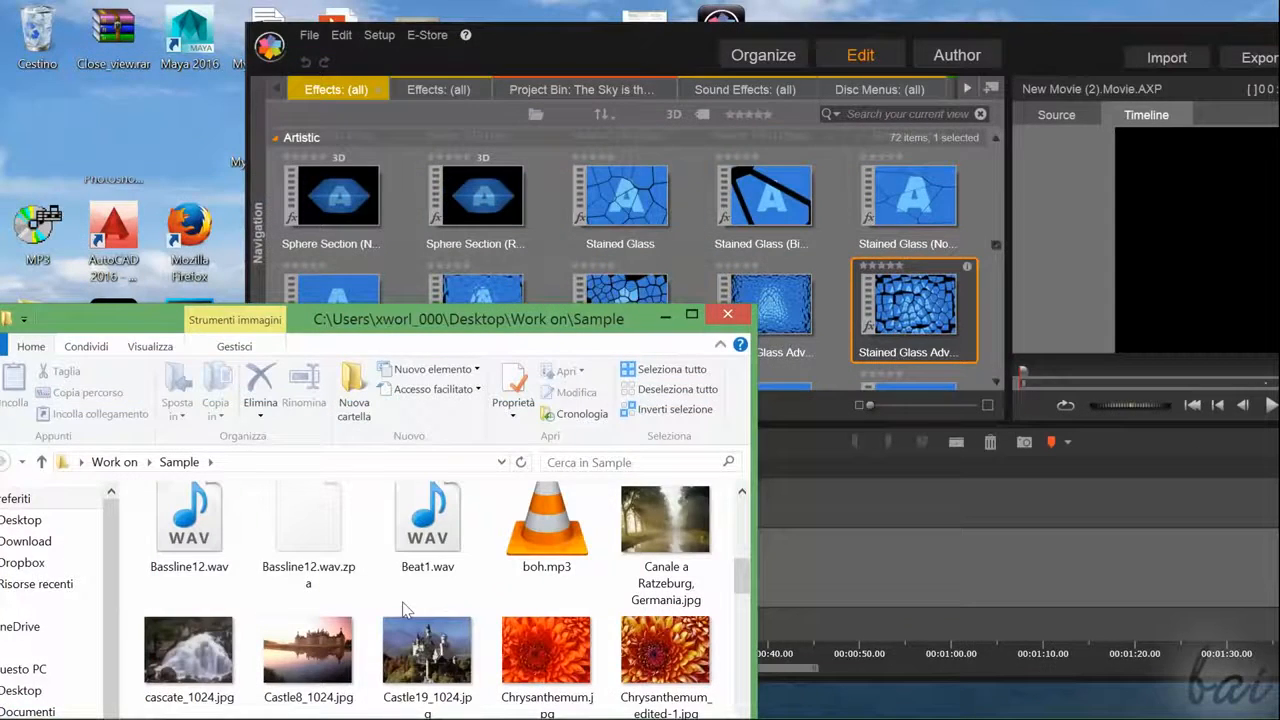
Import Castle19_1024.jpg and Beat1.wav into the library from the Sample folder window
{"action": "left_click_drag", "start_coordinate": [428, 660], "coordinate": [700, 255]}
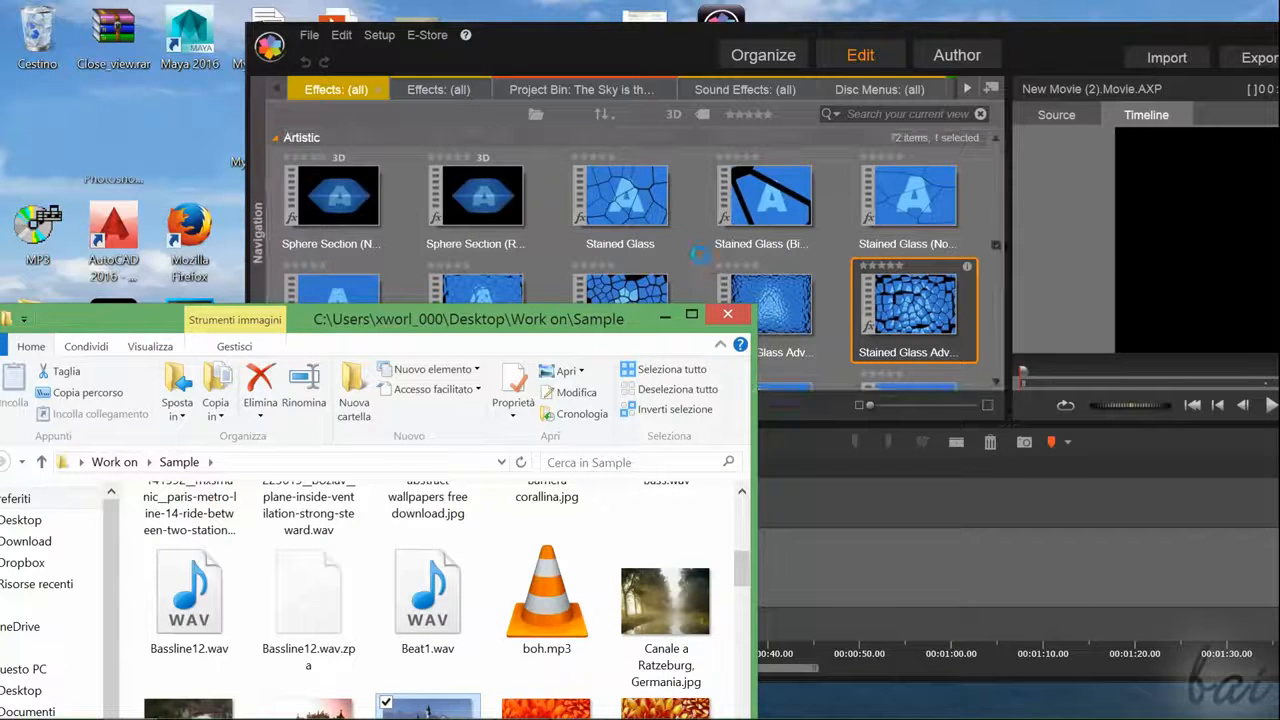
{"action": "left_click_drag", "start_coordinate": [422, 538], "coordinate": [512, 256]}
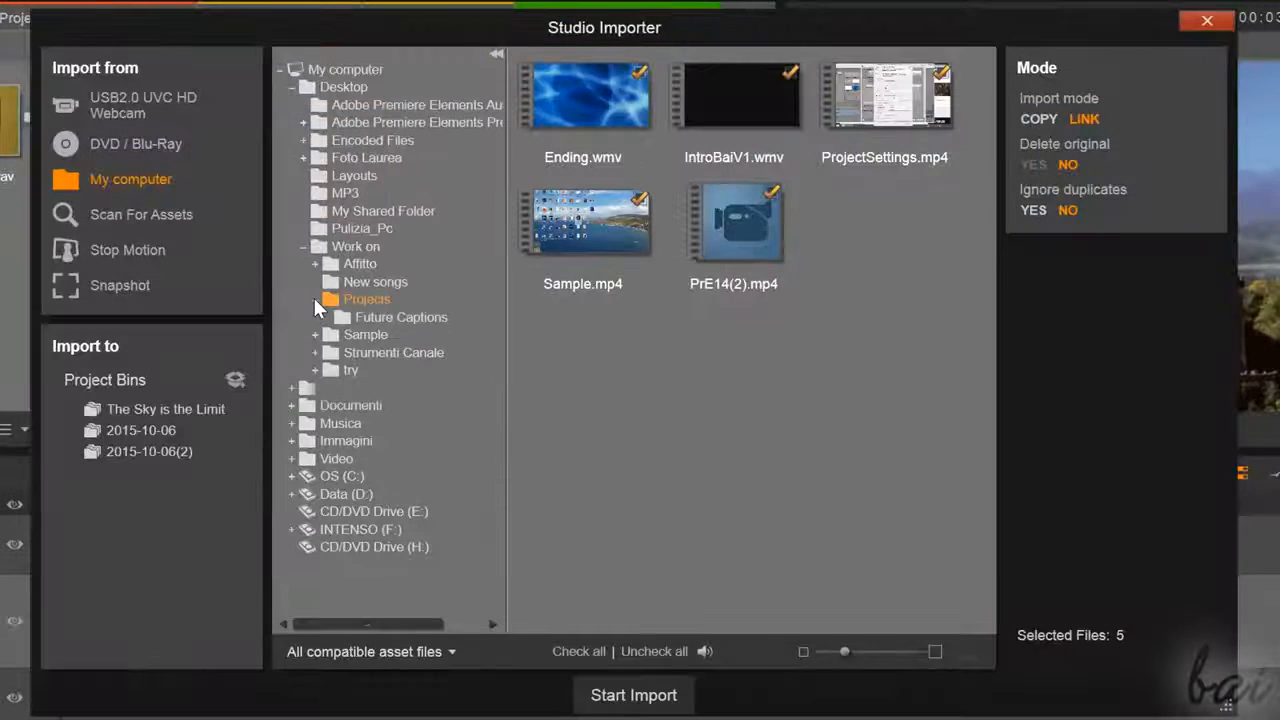
List the media files of the Sample folder inside Work on in the Studio Importer
{"action": "left_click", "coordinate": [315, 300]}
{"action": "left_click", "coordinate": [315, 317]}
{"action": "left_click", "coordinate": [354, 321]}
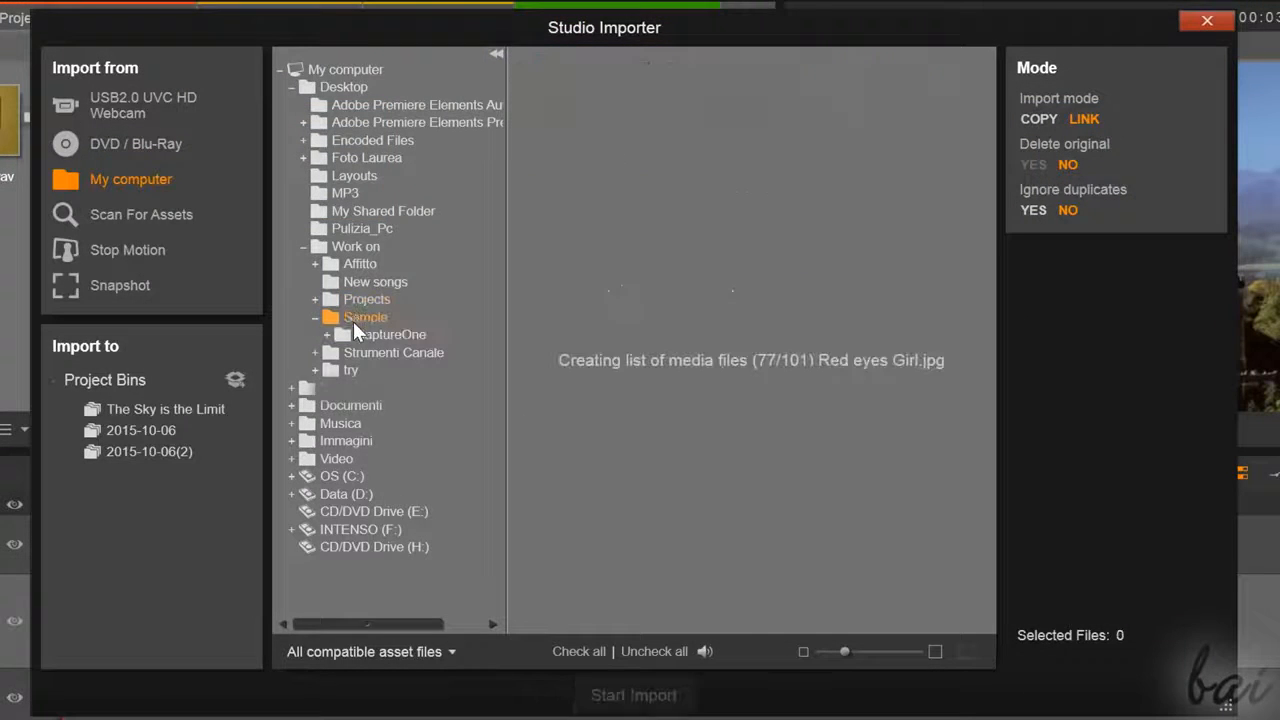
{"action": "scroll", "coordinate": [986, 306], "scroll_direction": "down", "scroll_amount": 10}
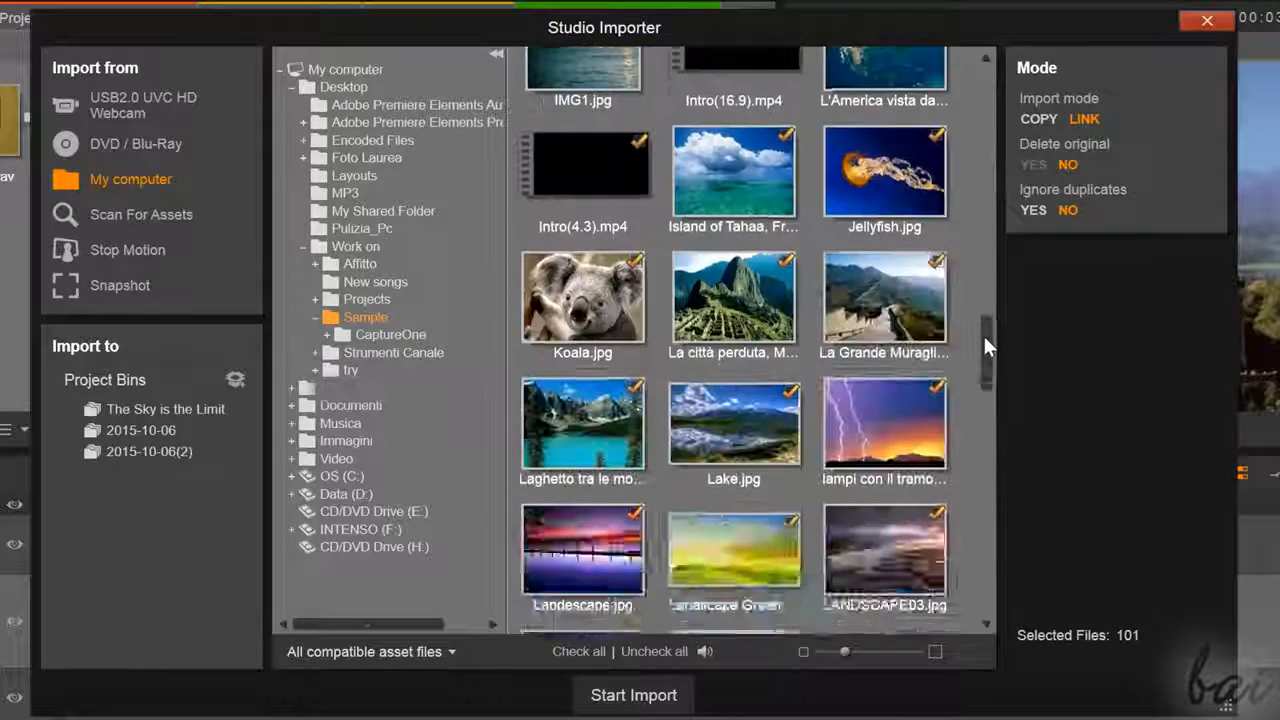
Uncheck all listed files, mark only the La città perduta image and import it
{"action": "scroll", "coordinate": [985, 355], "scroll_direction": "up", "scroll_amount": 1}
{"action": "left_click", "coordinate": [787, 241]}
{"action": "left_click", "coordinate": [787, 241]}
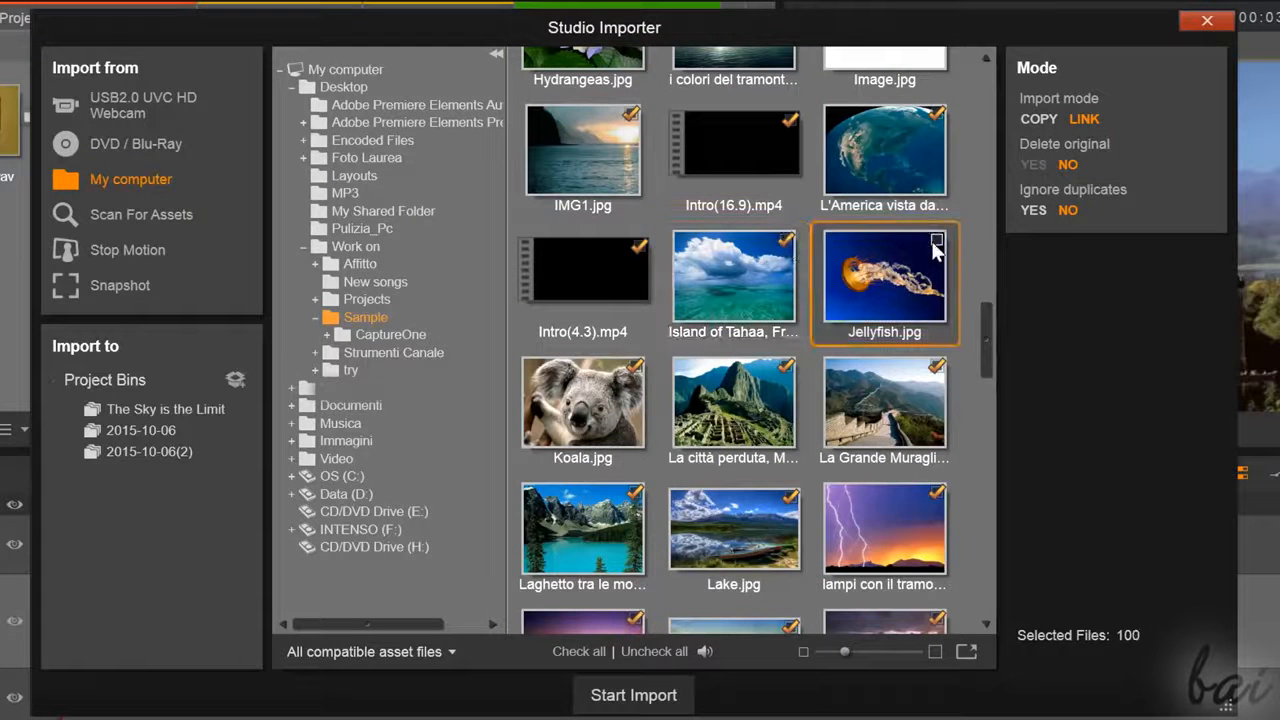
{"action": "left_click", "coordinate": [656, 652]}
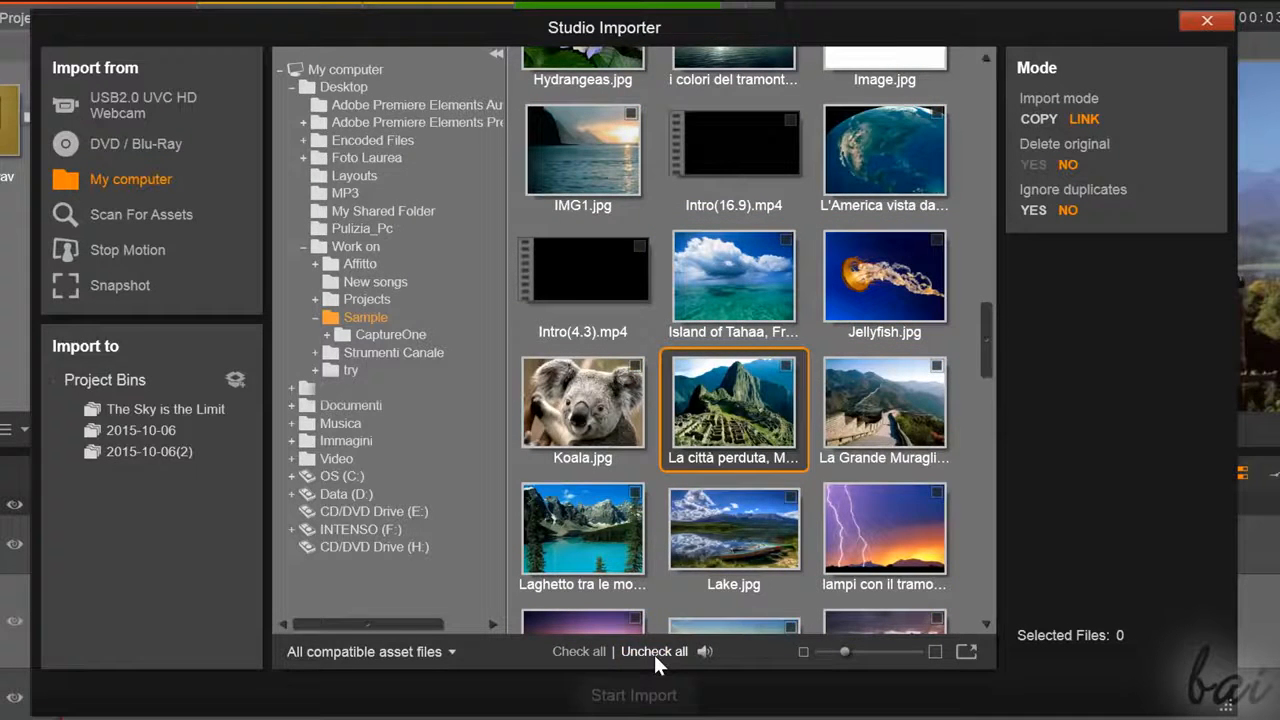
{"action": "left_click", "coordinate": [577, 653]}
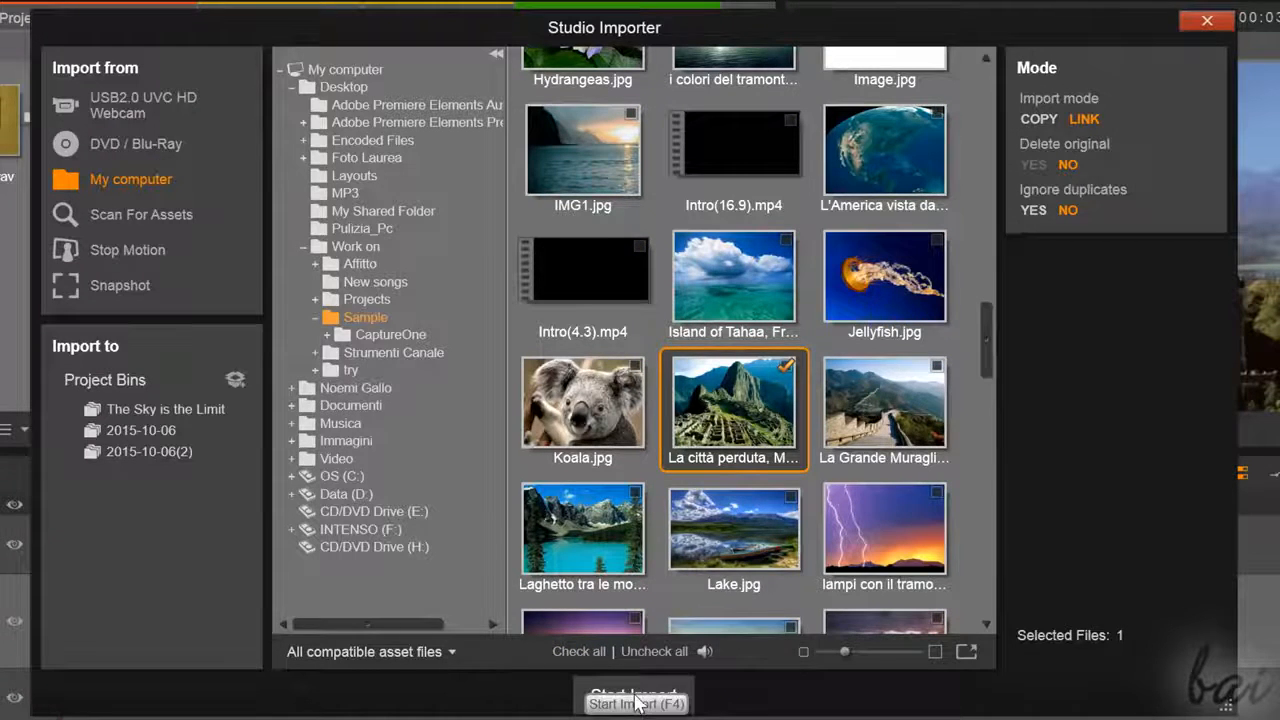
{"action": "left_click", "coordinate": [634, 697]}
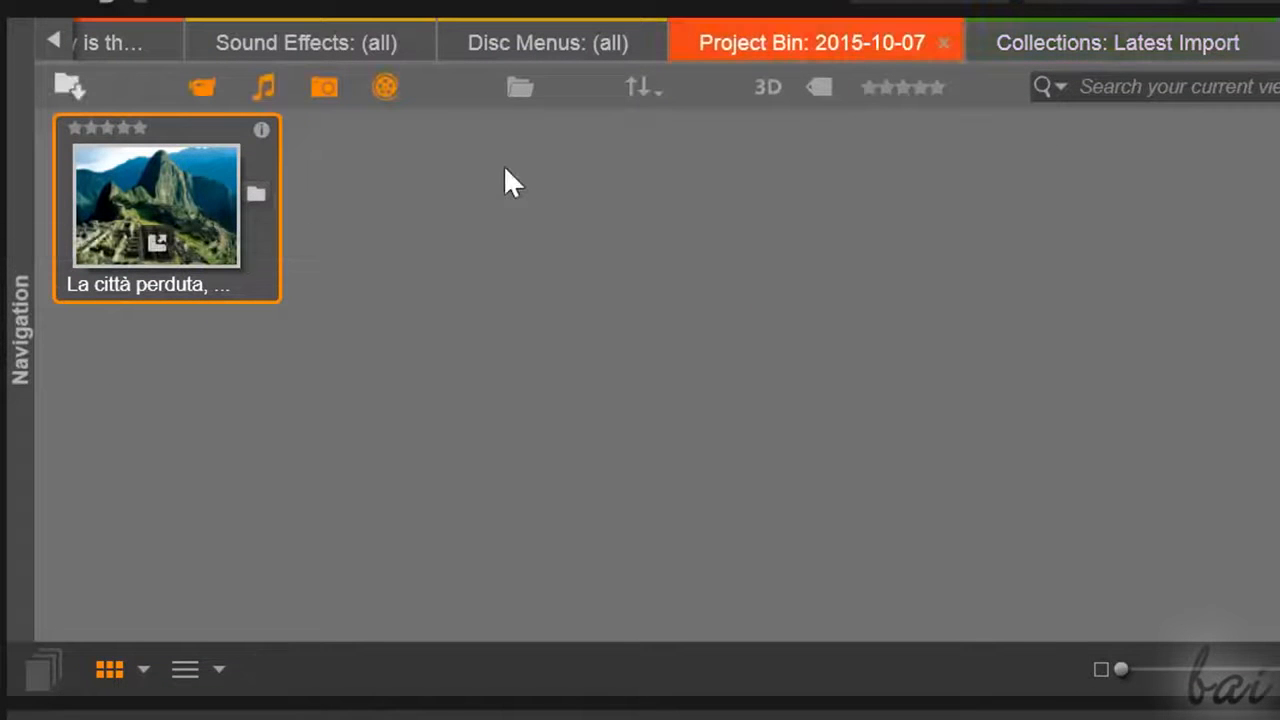
Compare the contents of The Sky is the Limit and 2015-10-07 project bins
{"action": "left_click", "coordinate": [125, 39]}
{"action": "left_click", "coordinate": [125, 39]}
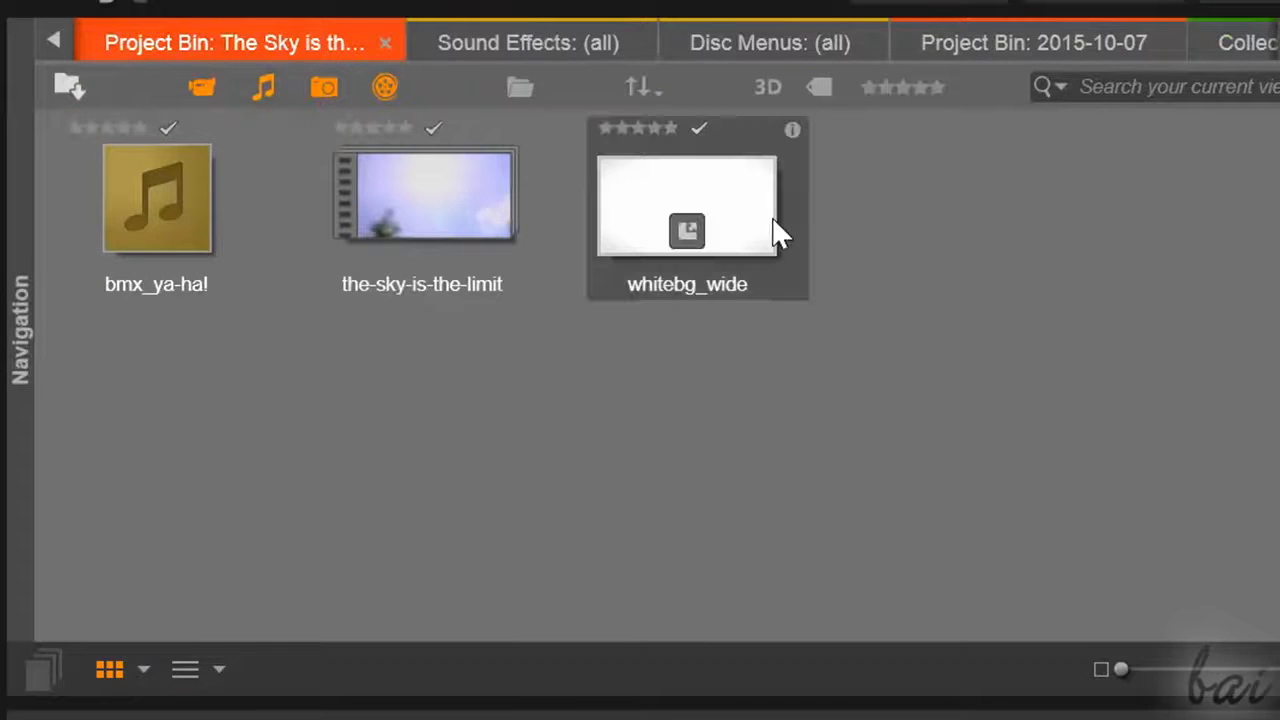
{"action": "left_click", "coordinate": [1057, 43]}
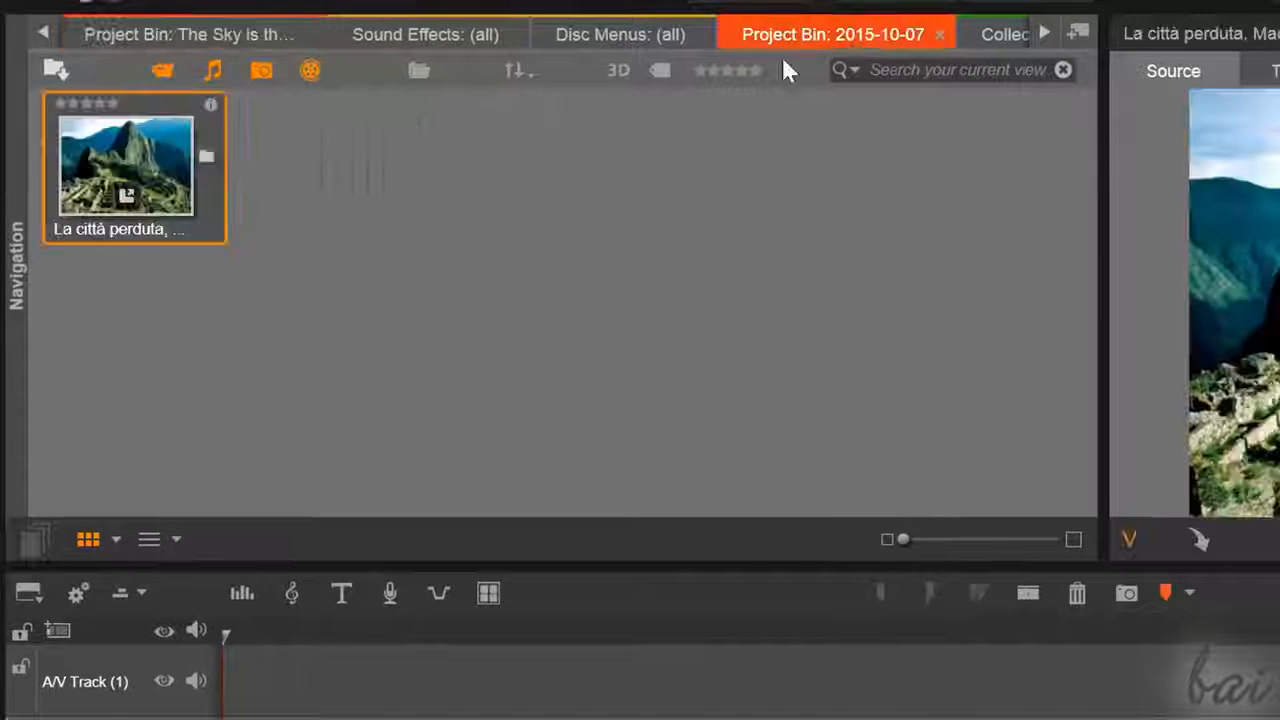
{"action": "left_click", "coordinate": [12, 80]}
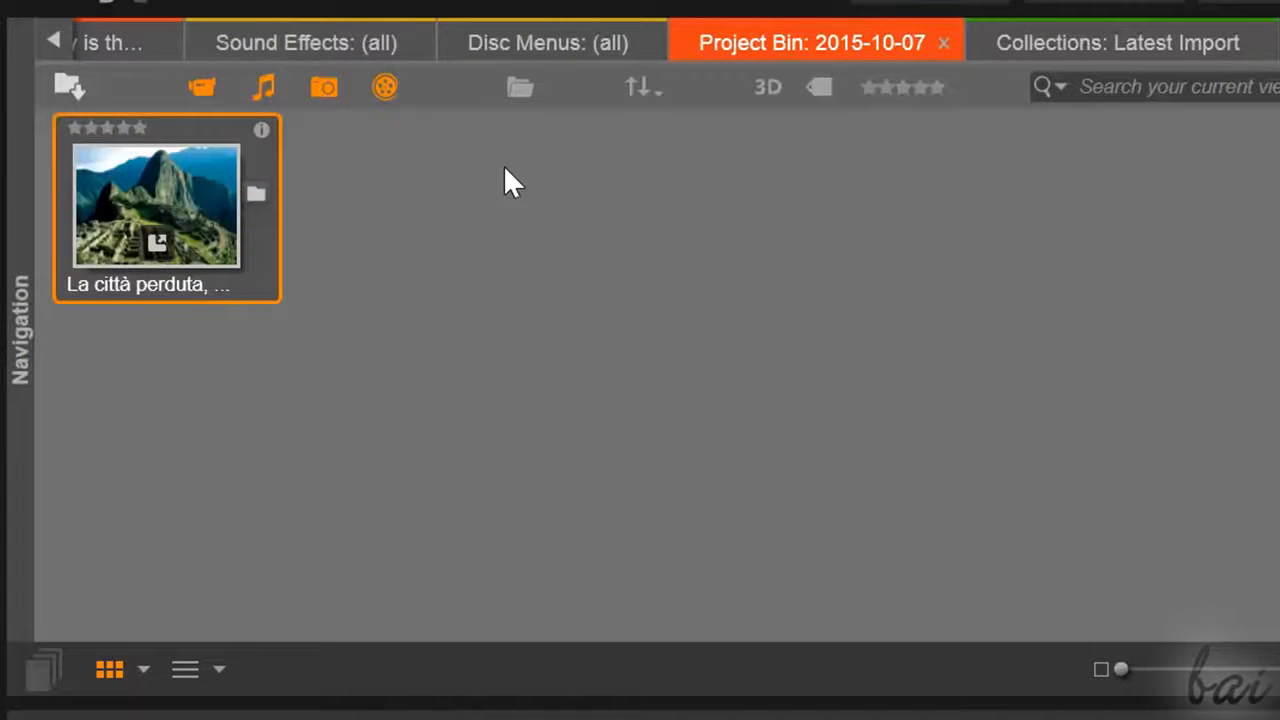
{"action": "left_click", "coordinate": [125, 39]}
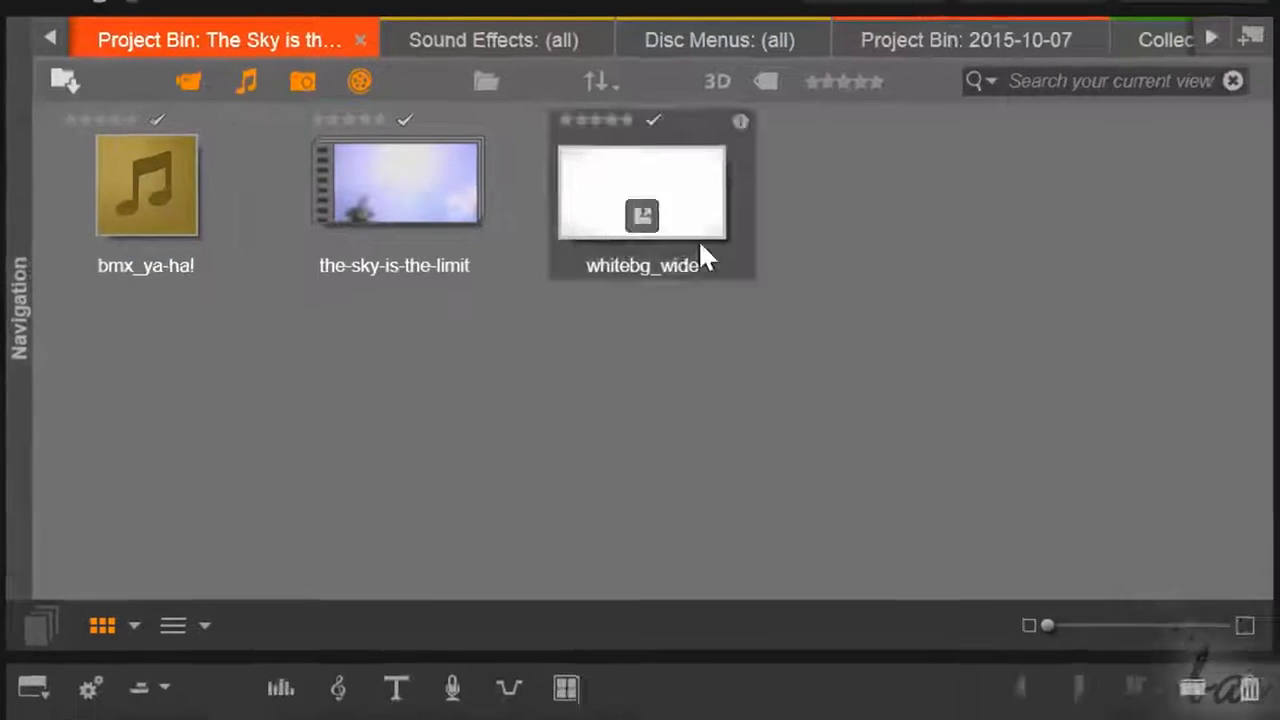
{"action": "left_click", "coordinate": [966, 39]}
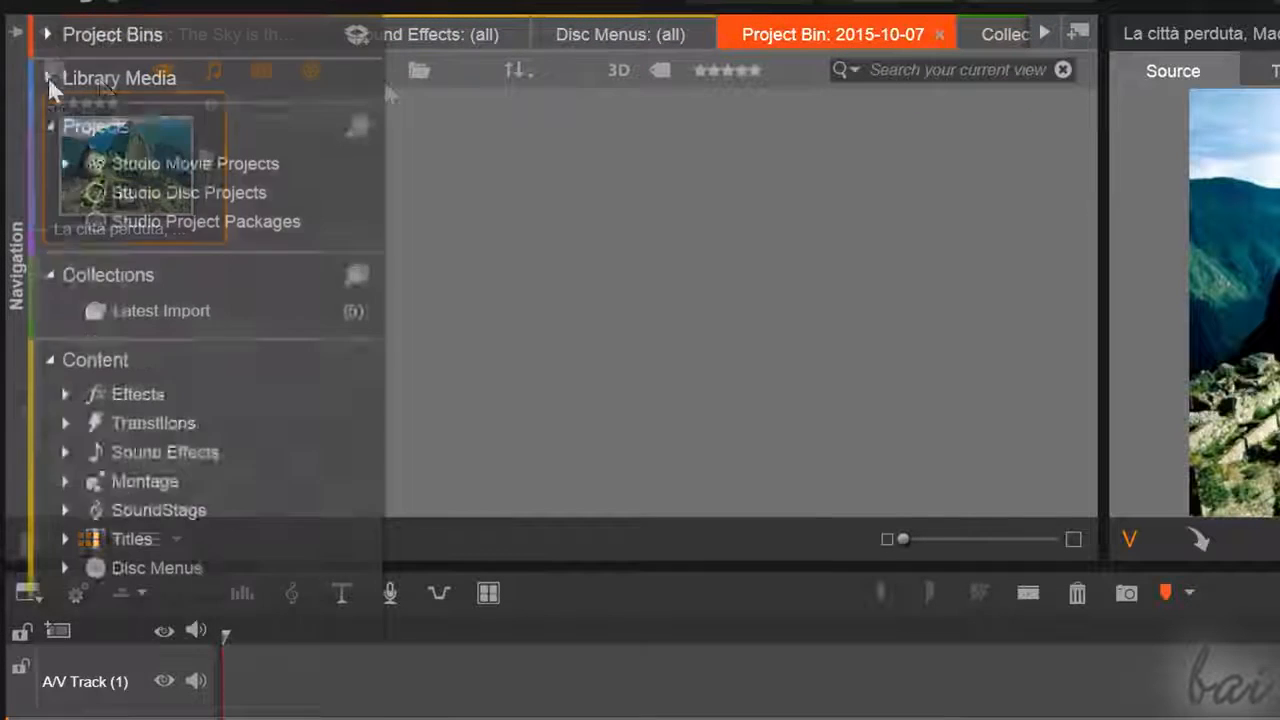
Expand the Library Media categories and display all library media
{"action": "left_click", "coordinate": [49, 78]}
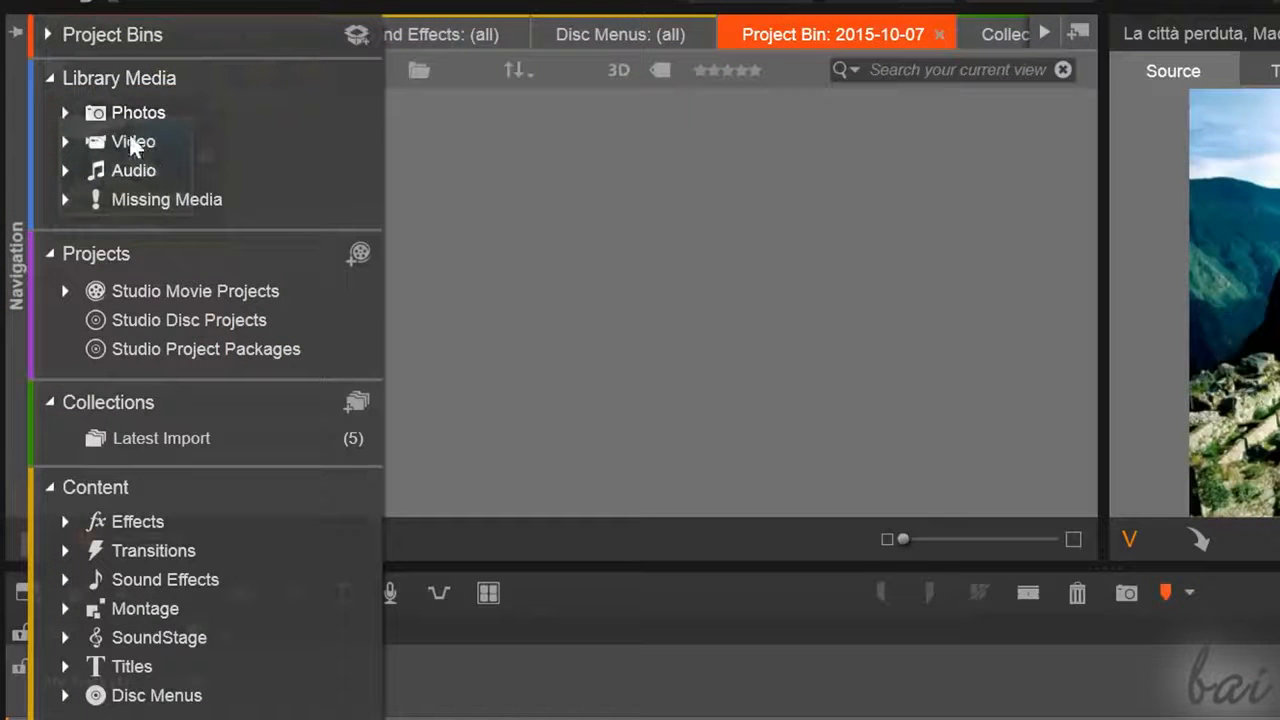
{"action": "left_click", "coordinate": [120, 80]}
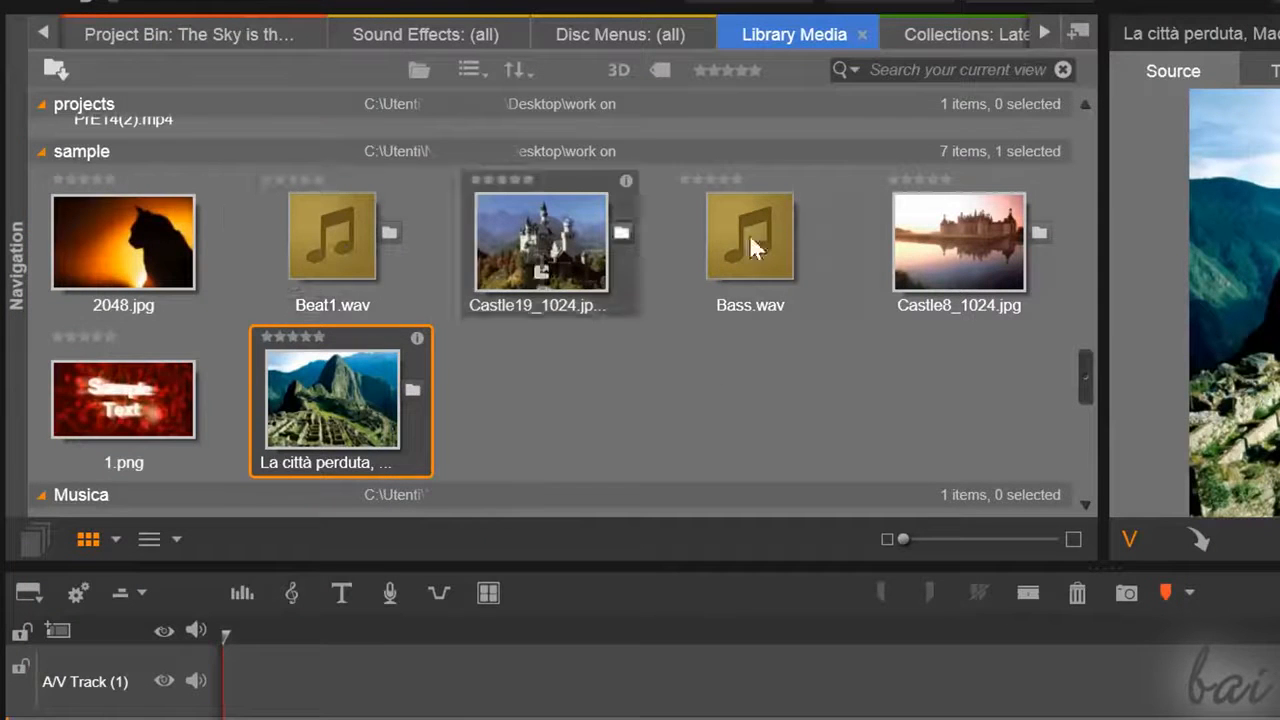
Display the Studio Movie Projects and the Latest Import collection
{"action": "mouse_move", "coordinate": [30, 112]}
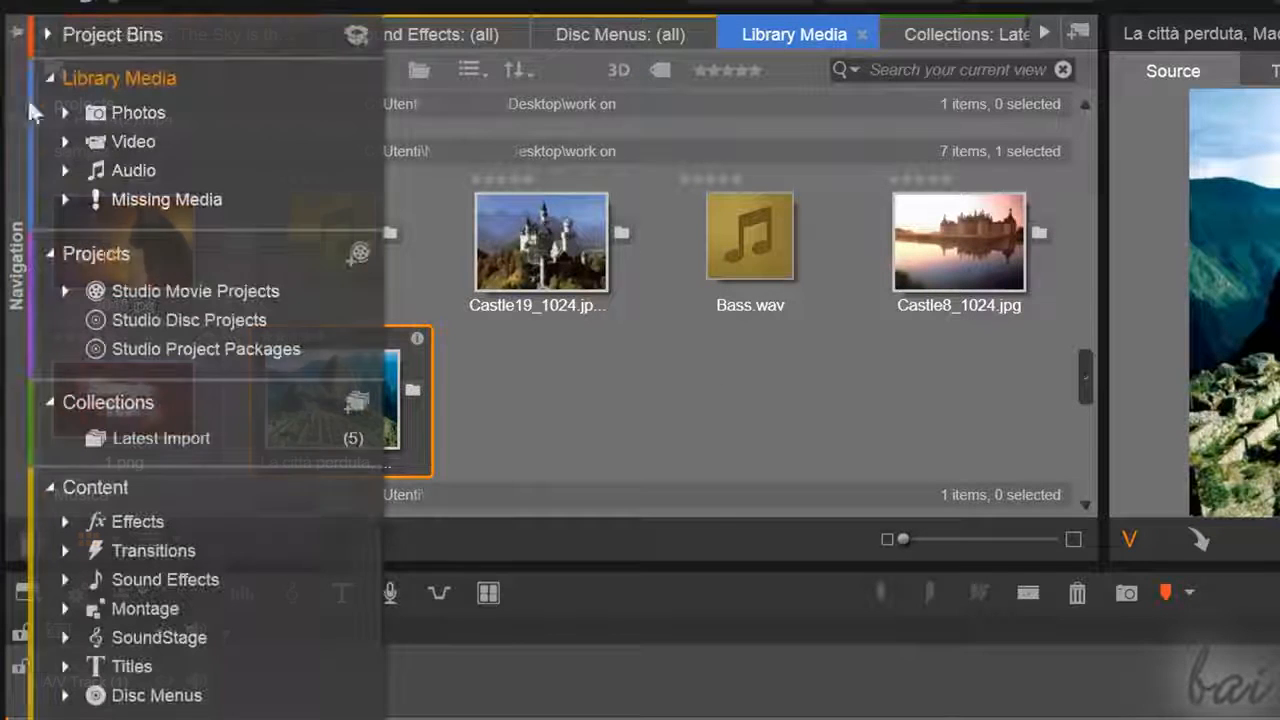
{"action": "left_click", "coordinate": [106, 251]}
{"action": "left_click", "coordinate": [50, 256]}
{"action": "left_click", "coordinate": [73, 252]}
{"action": "left_click", "coordinate": [76, 254]}
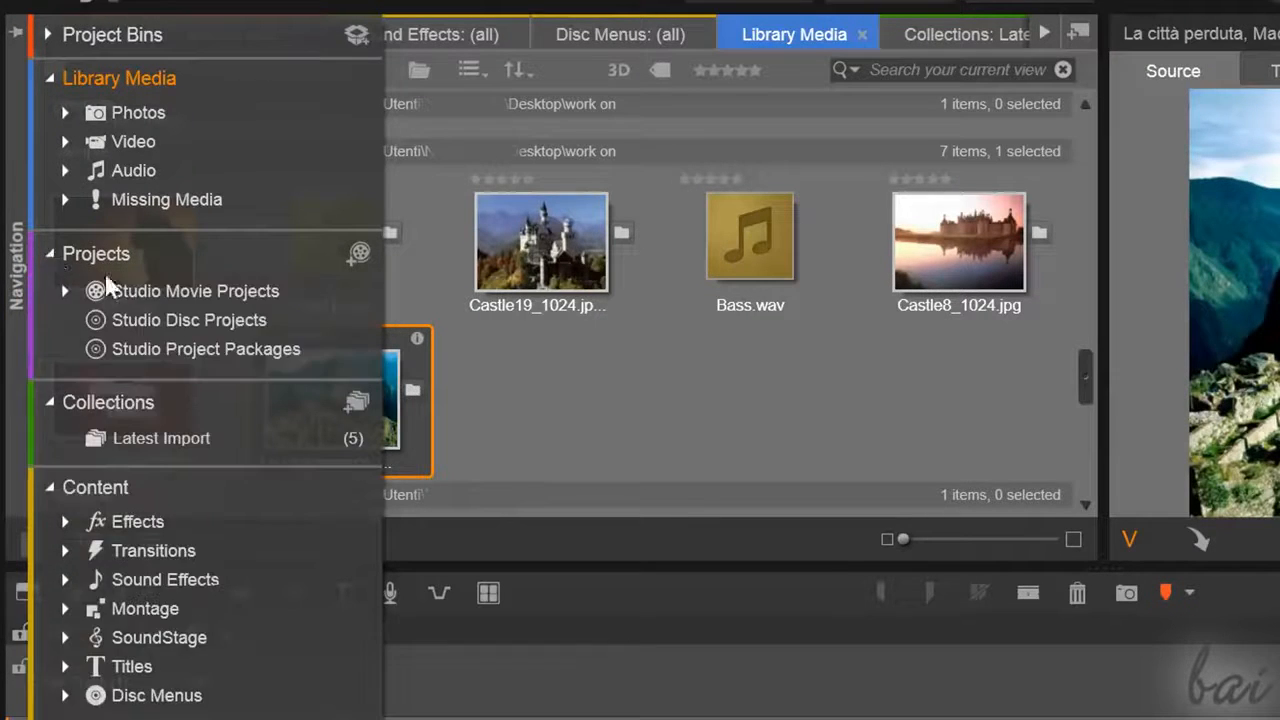
{"action": "left_click", "coordinate": [105, 292]}
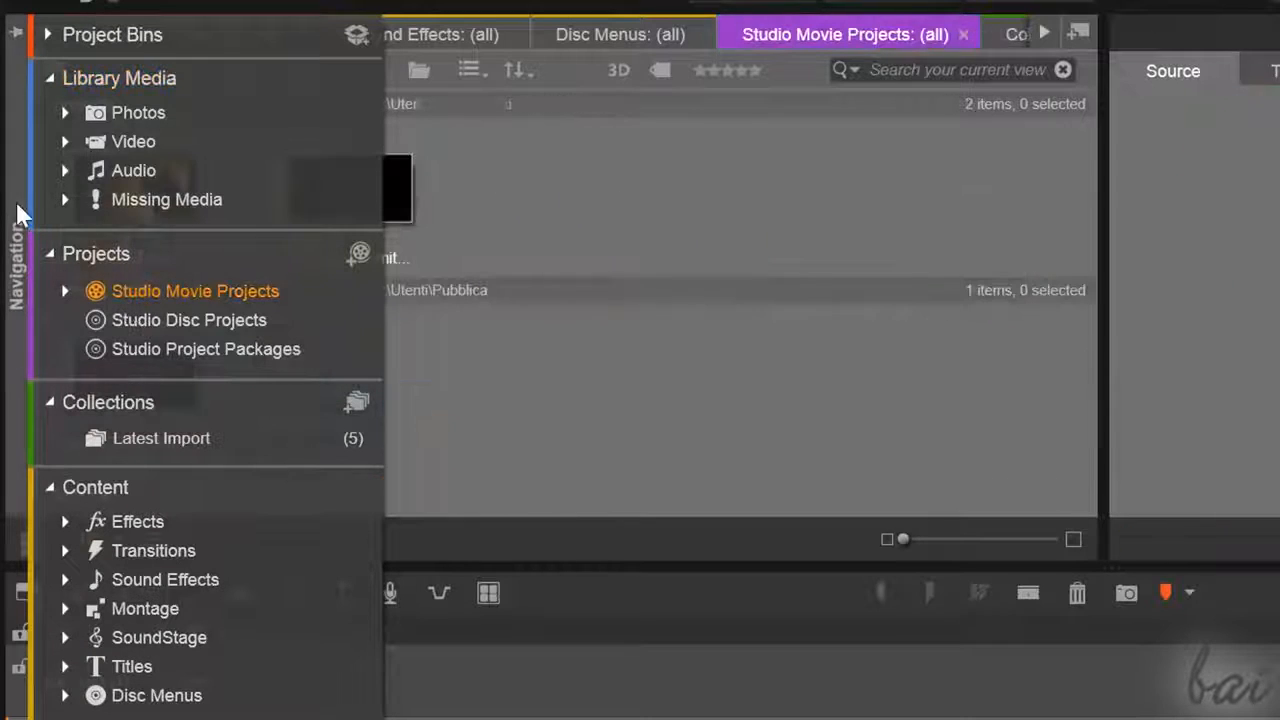
{"action": "left_click", "coordinate": [170, 440]}
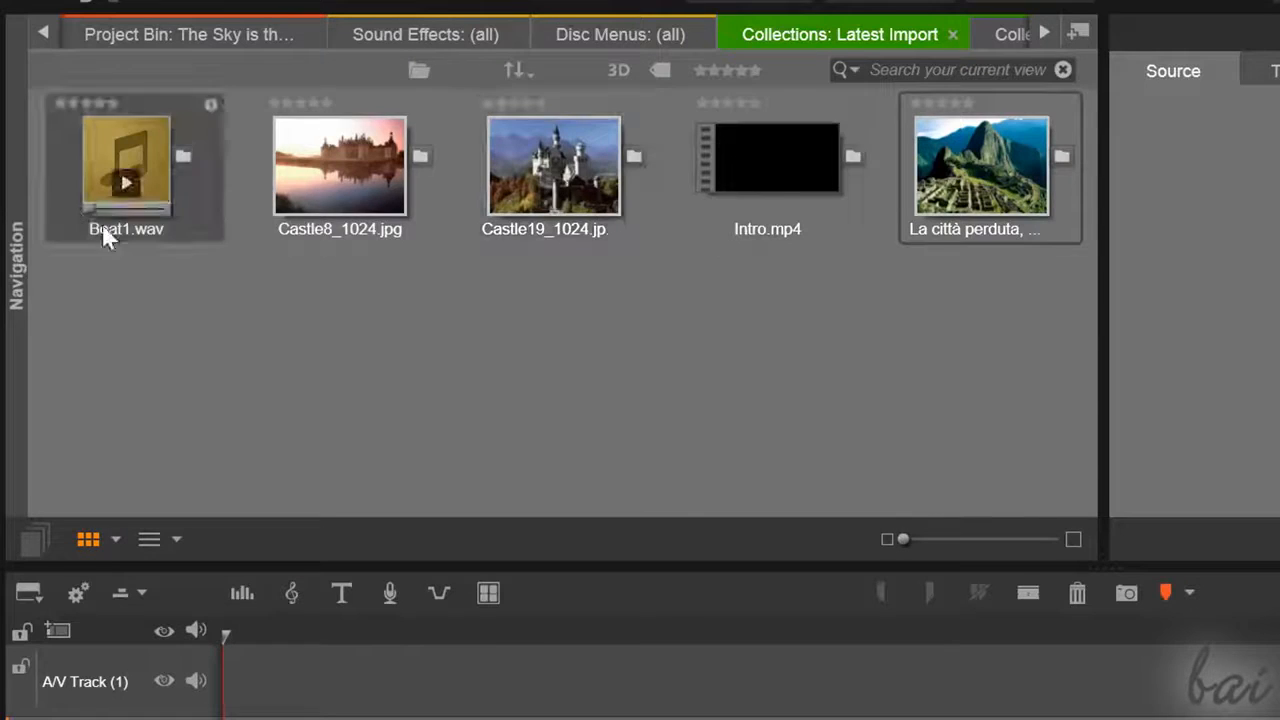
Display all Effects from the Content section and look through the Favorites and 2D-3D groups
{"action": "mouse_move", "coordinate": [11, 173]}
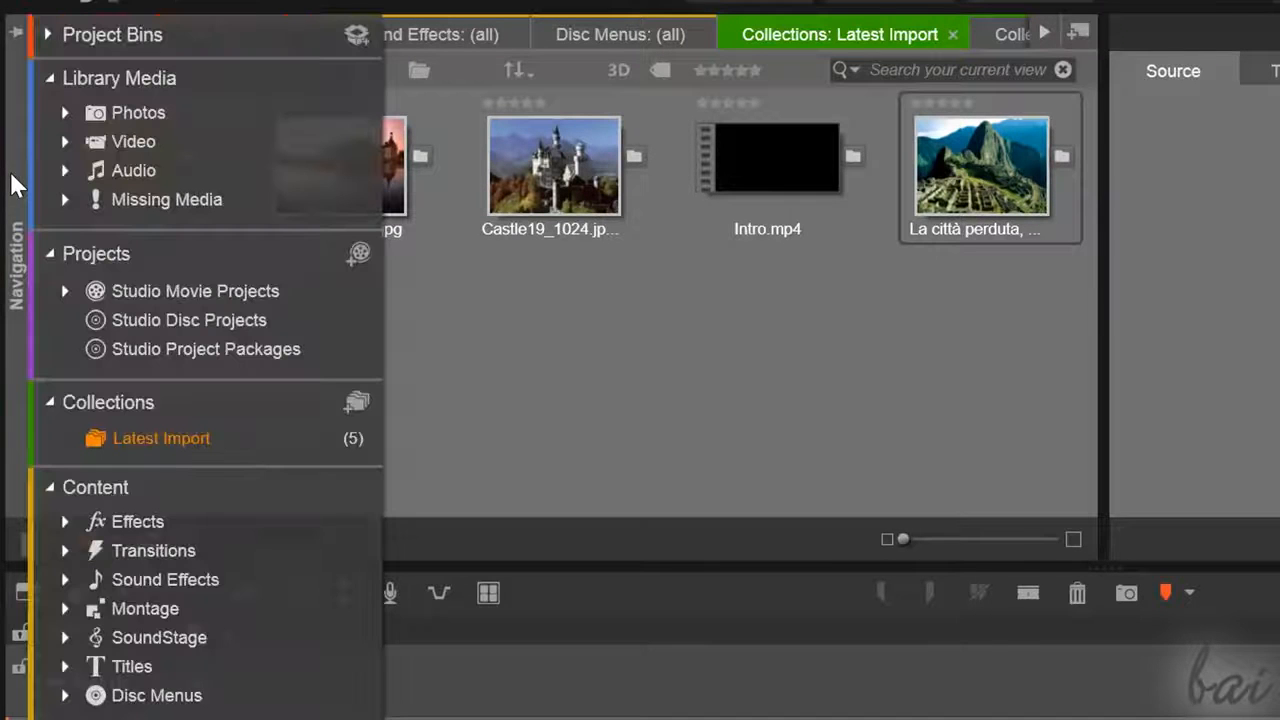
{"action": "left_click", "coordinate": [118, 490]}
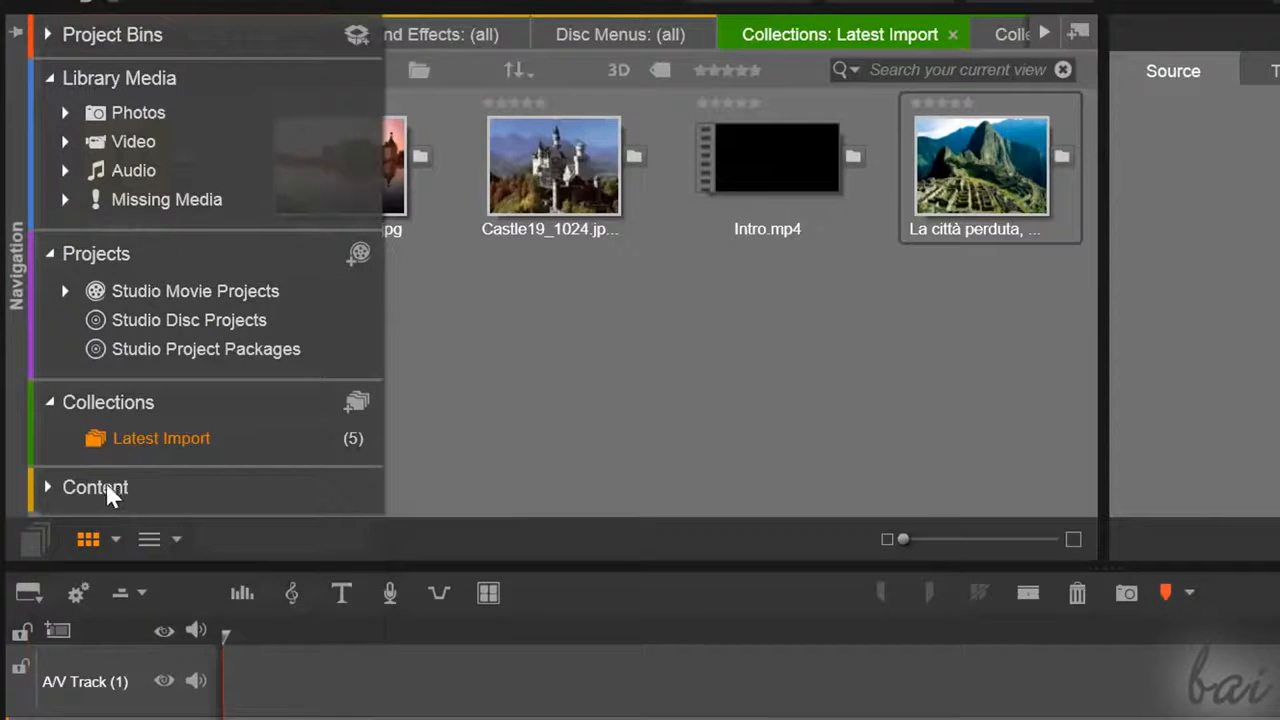
{"action": "left_click", "coordinate": [50, 488]}
{"action": "left_click", "coordinate": [116, 522]}
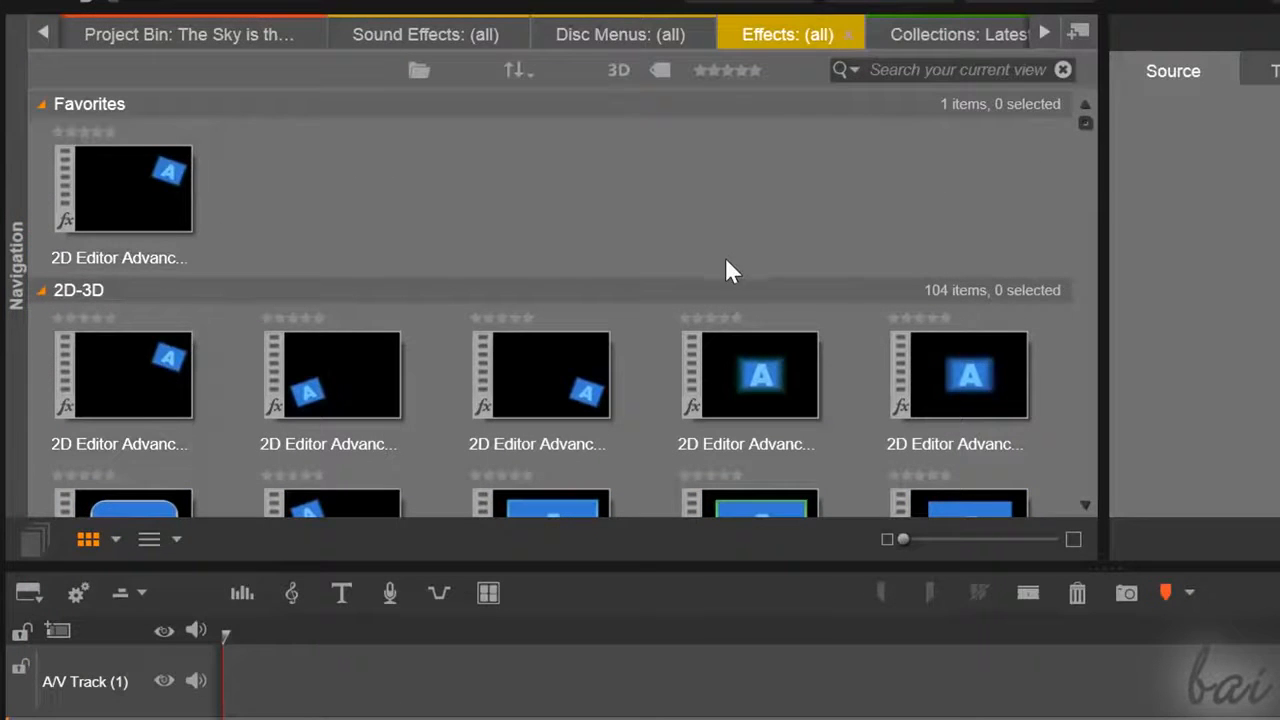
{"action": "scroll", "coordinate": [818, 222], "scroll_direction": "down", "scroll_amount": 15}
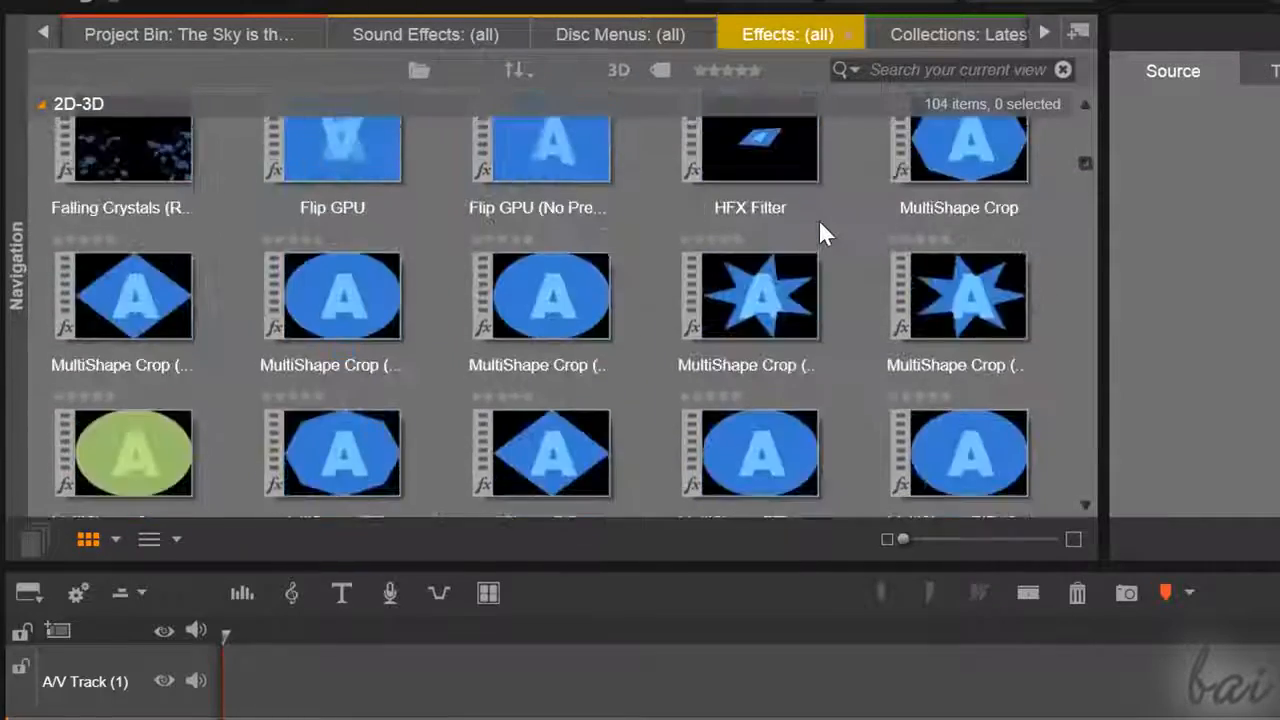
{"action": "scroll", "coordinate": [818, 219], "scroll_direction": "down", "scroll_amount": 8}
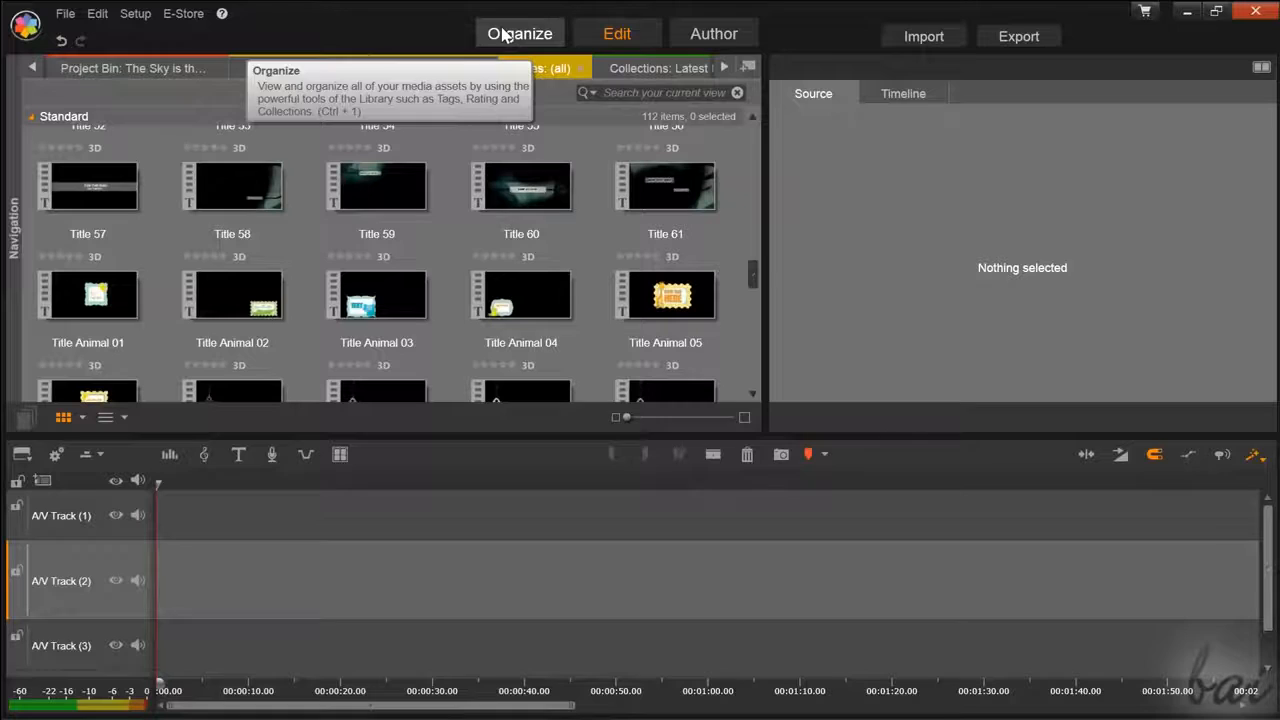
Visit the Organize workspace and preview the La città perduta image from Latest Import in the source player
{"action": "left_click", "coordinate": [503, 35]}
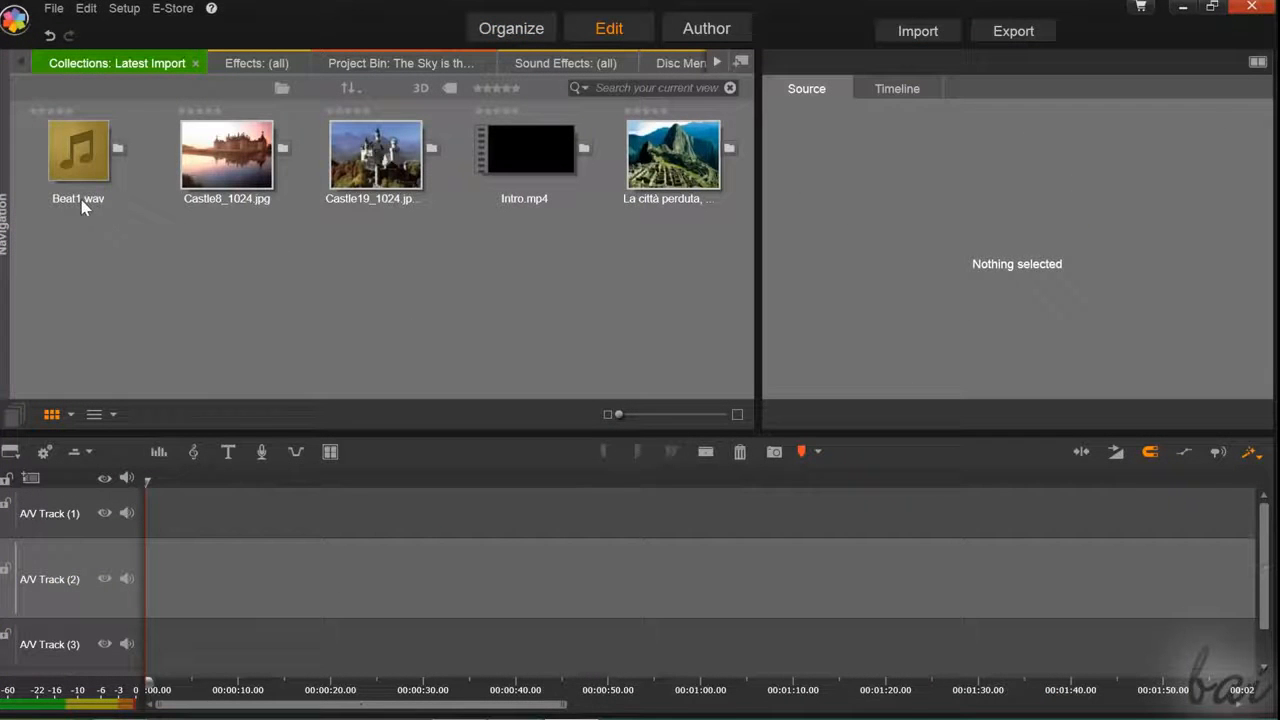
{"action": "left_click", "coordinate": [685, 165]}
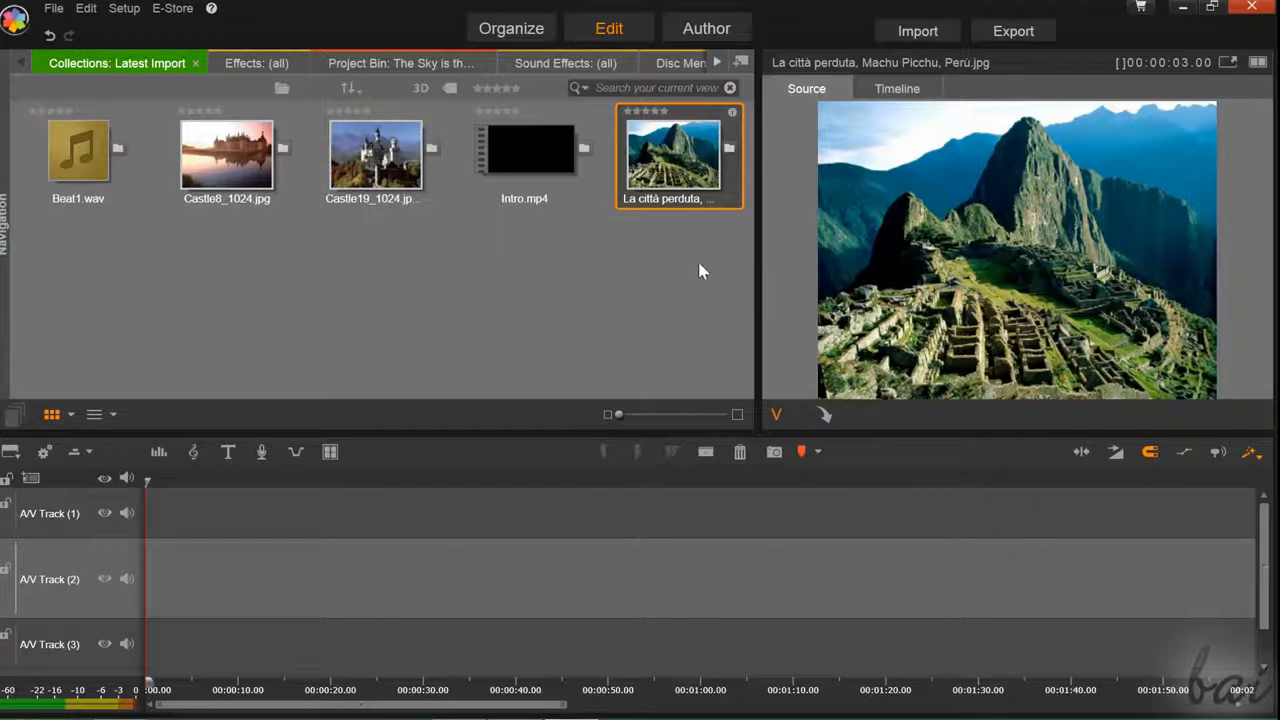
Preview Castle8_1024.jpg and Castle19_1024.jpg in the source player and play the Beat1.wav audio
{"action": "left_click", "coordinate": [227, 190]}
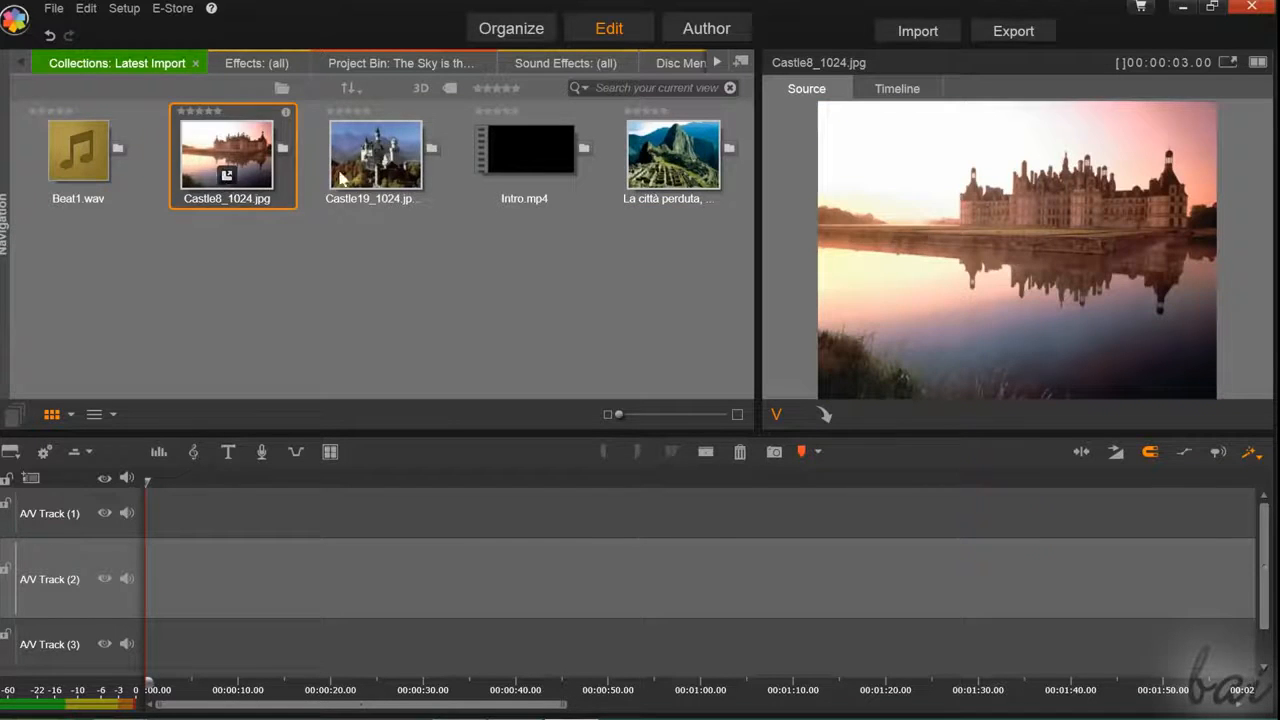
{"action": "left_click", "coordinate": [376, 175]}
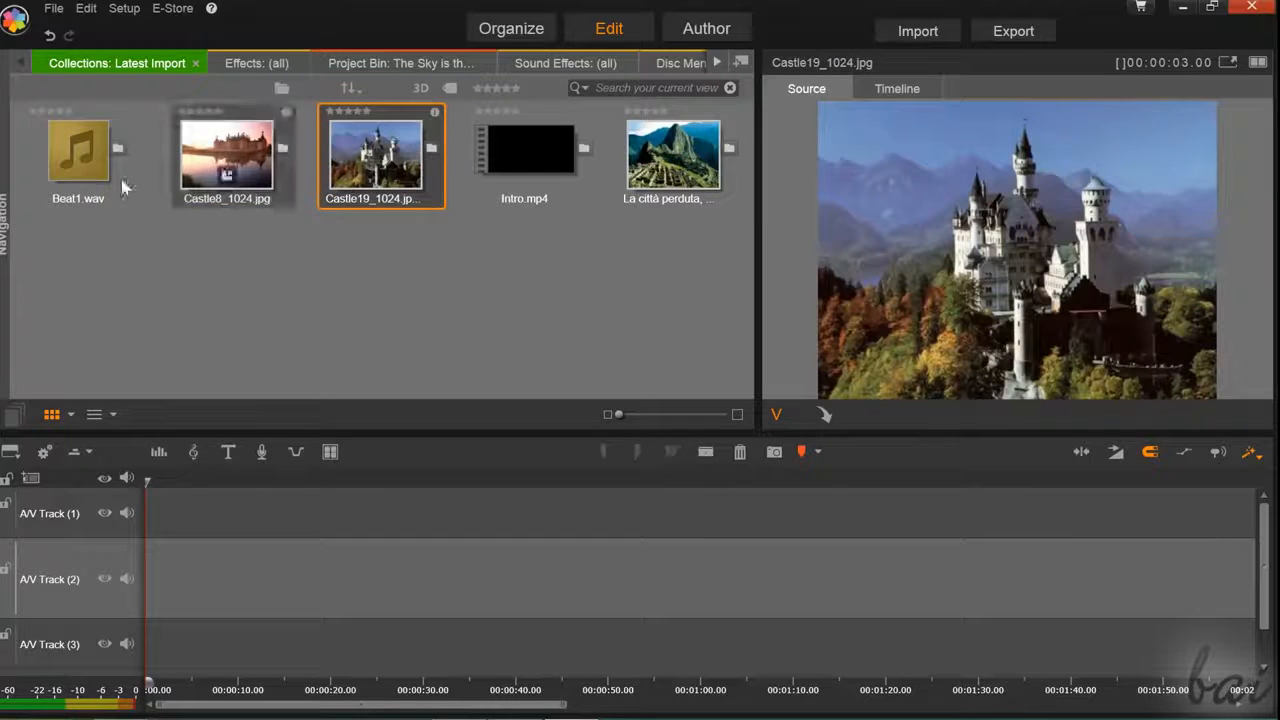
{"action": "left_click", "coordinate": [90, 172]}
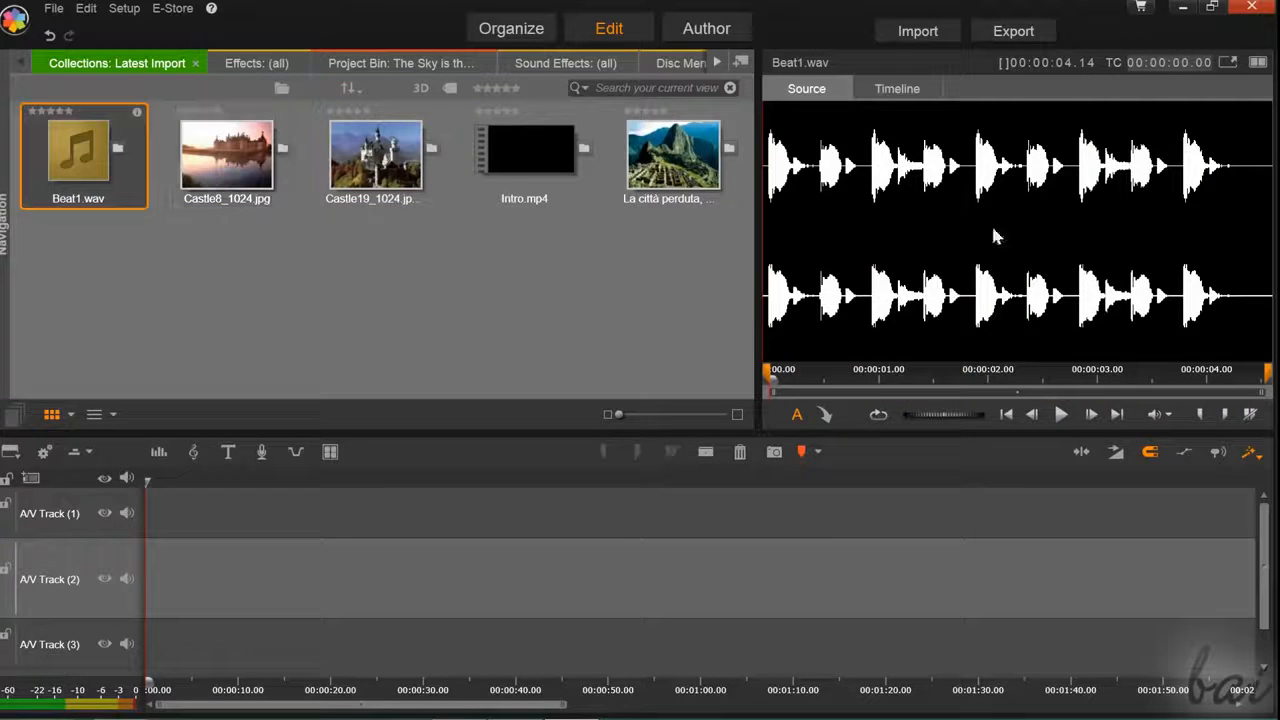
{"action": "left_click", "coordinate": [1060, 415]}
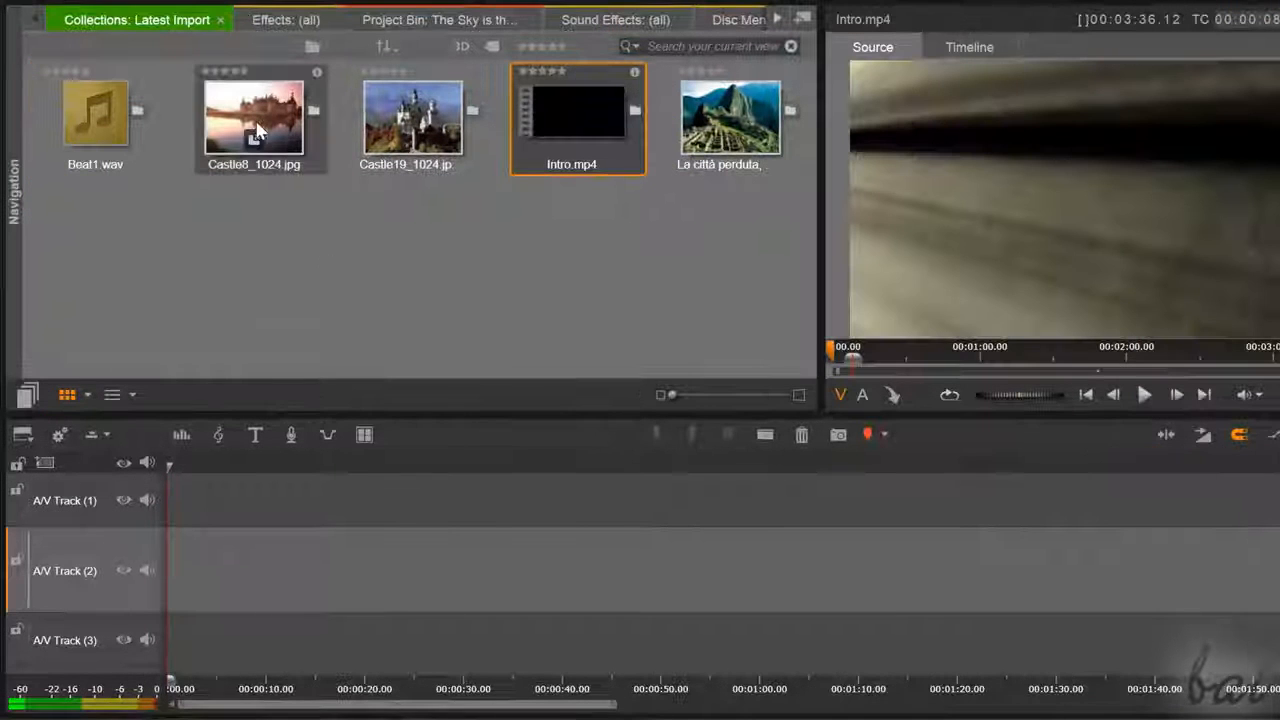
Place Castle8_1024.jpg at the start of A/V Track (2), followed by the La città perduta image, IntroBaiV1.wmv and Beat1.wav with gaps between them
{"action": "left_click_drag", "start_coordinate": [254, 118], "coordinate": [227, 555]}
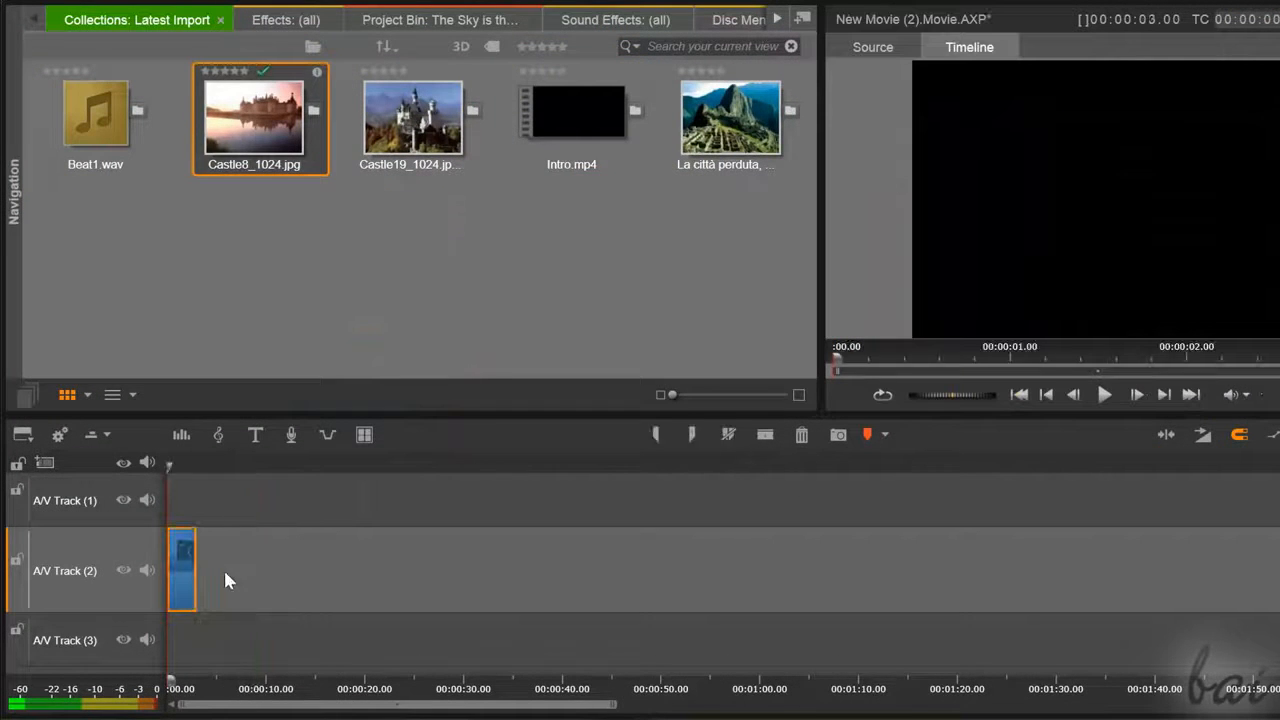
{"action": "left_click_drag", "start_coordinate": [738, 136], "coordinate": [277, 626]}
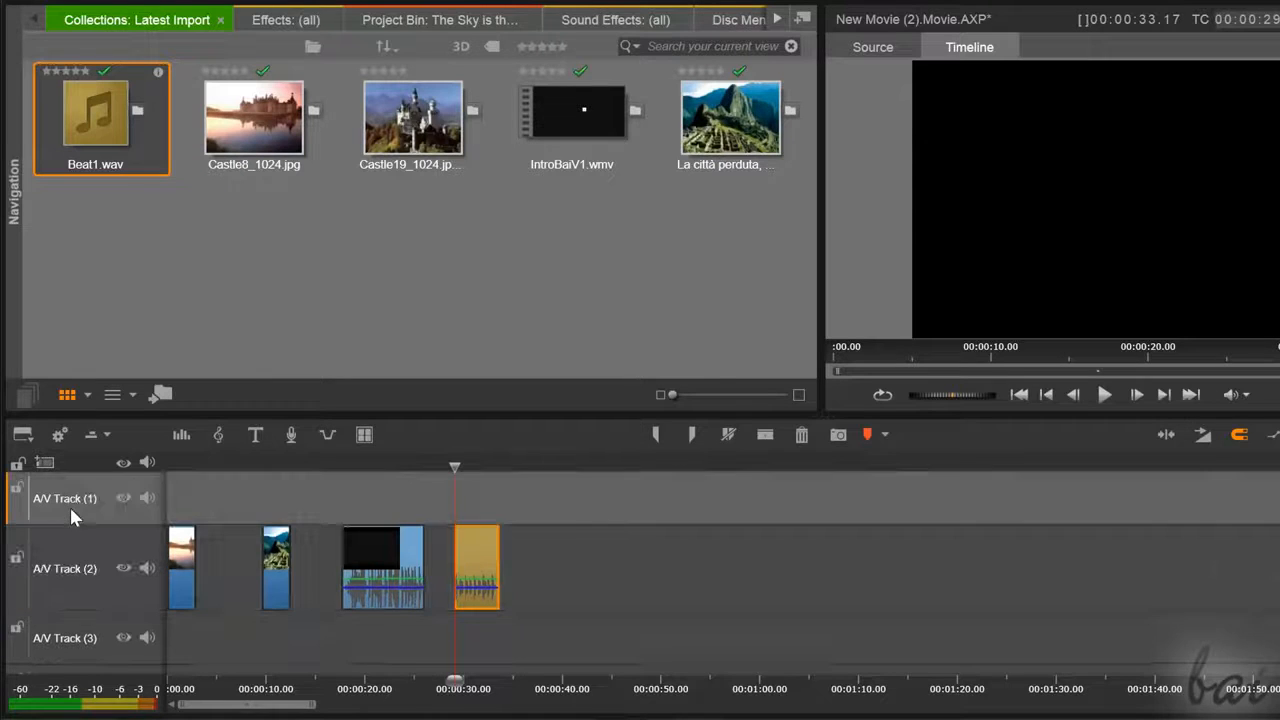
Switch the active track between the A/V tracks, ending with A/V Track (2) active
{"action": "left_click", "coordinate": [69, 640]}
{"action": "left_click", "coordinate": [69, 602]}
{"action": "left_click", "coordinate": [70, 528]}
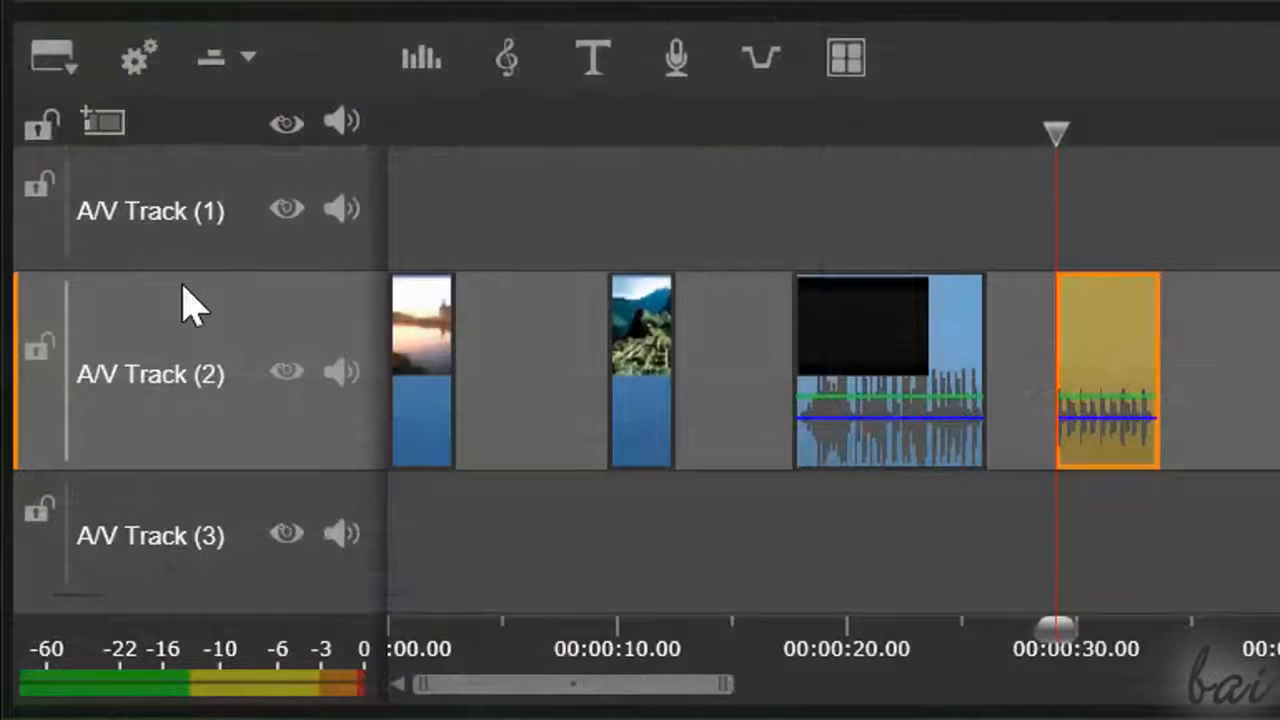
{"action": "left_click", "coordinate": [84, 505]}
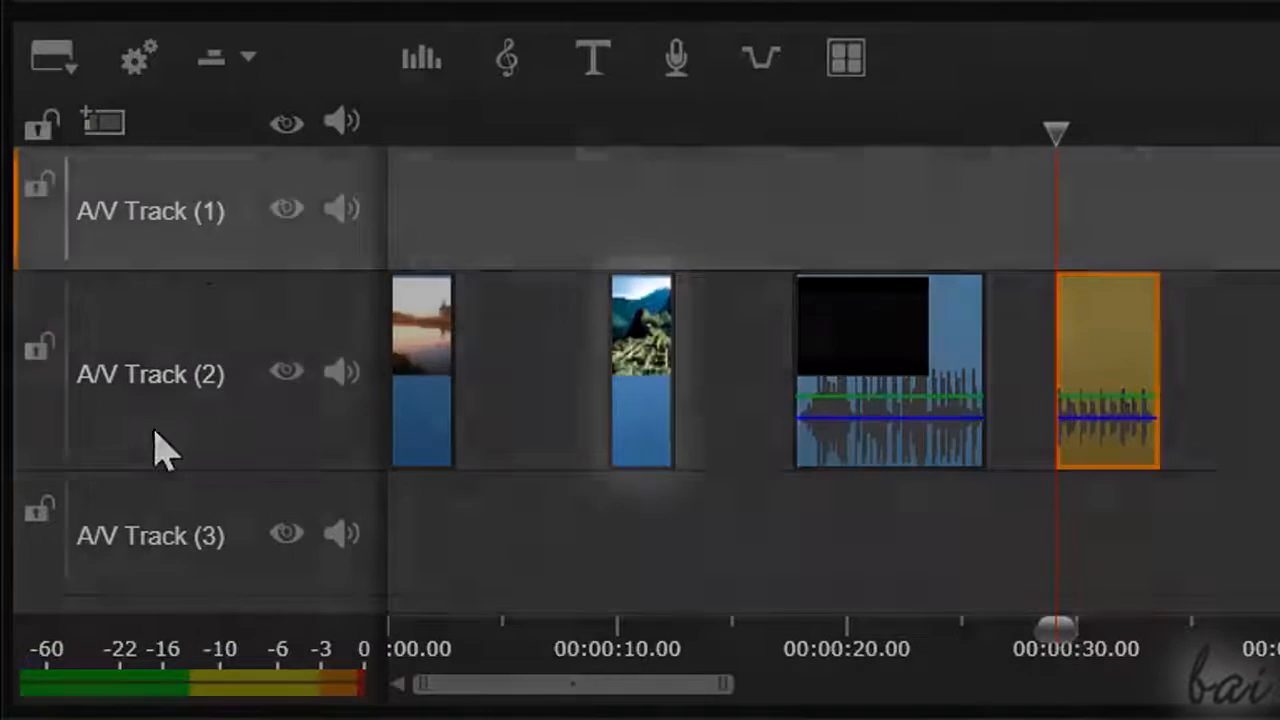
{"action": "left_click", "coordinate": [160, 450]}
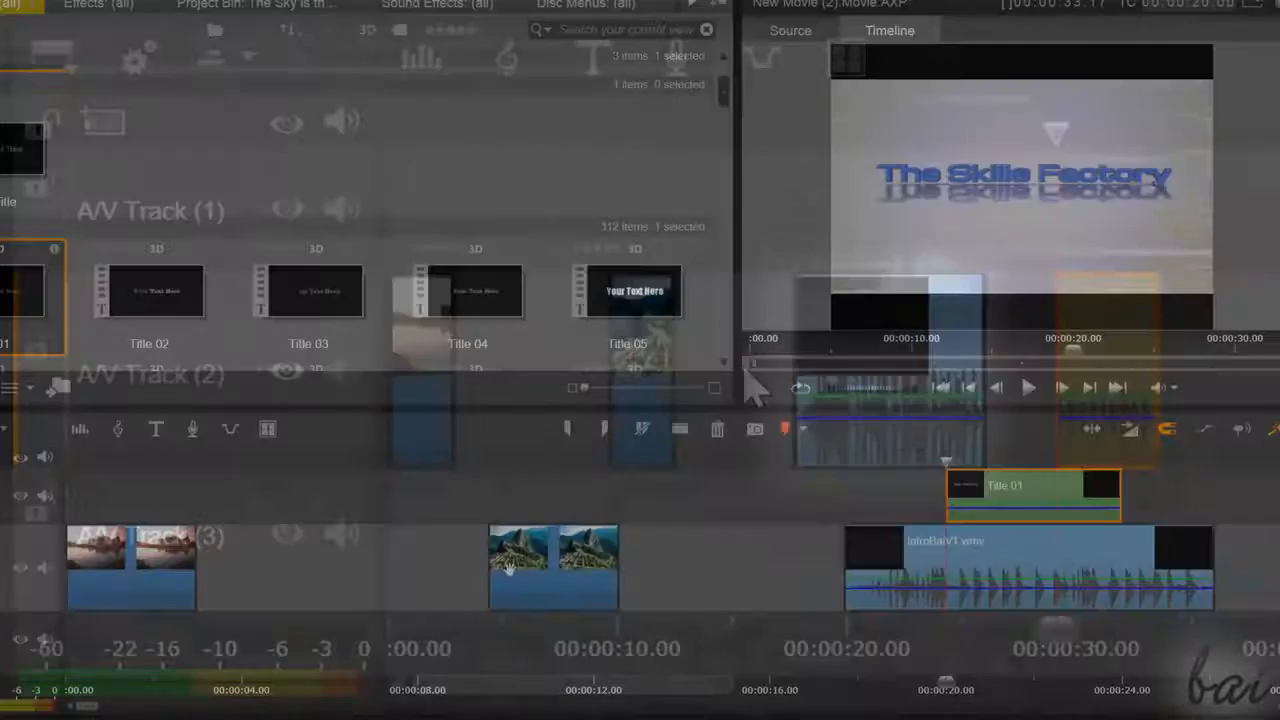
Move the La città perduta and IntroBaiV1.wmv clips along A/V Track (2), and slide Beat1.wav away from the image clip to leave a gap
{"action": "left_click_drag", "start_coordinate": [515, 570], "coordinate": [274, 586]}
{"action": "left_click_drag", "start_coordinate": [830, 571], "coordinate": [570, 570]}
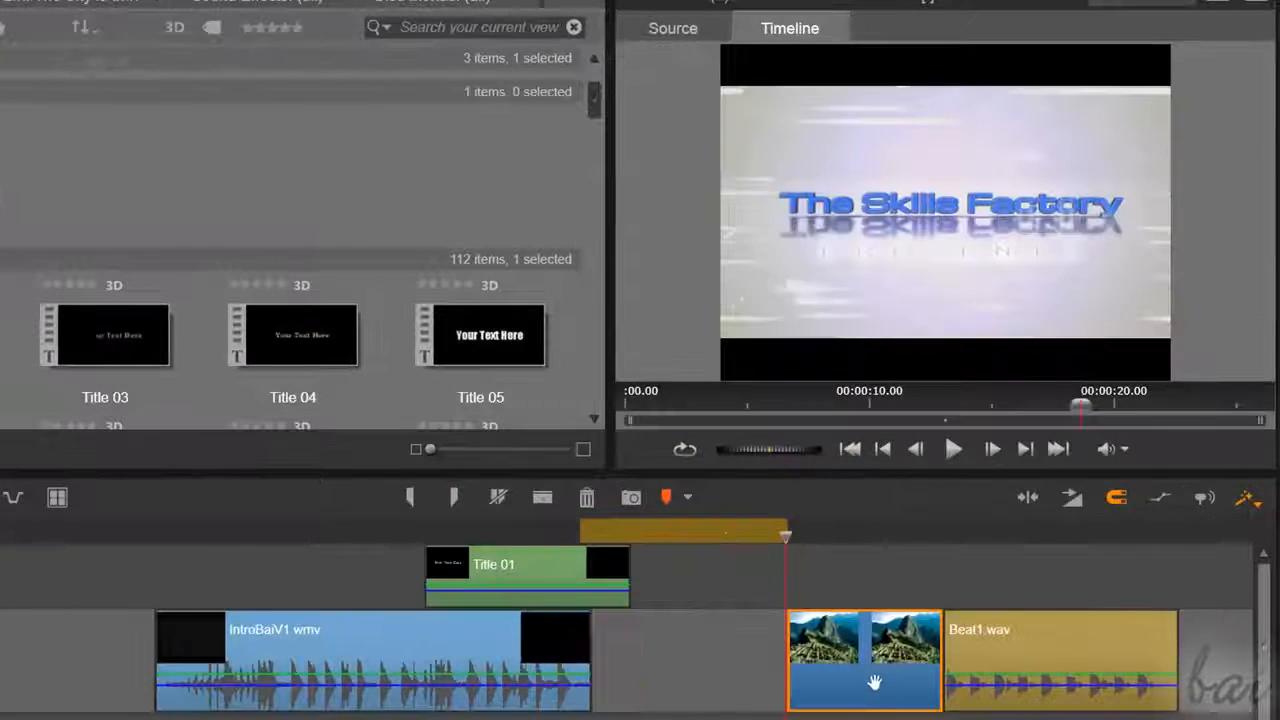
{"action": "left_click_drag", "start_coordinate": [1012, 646], "coordinate": [1098, 648]}
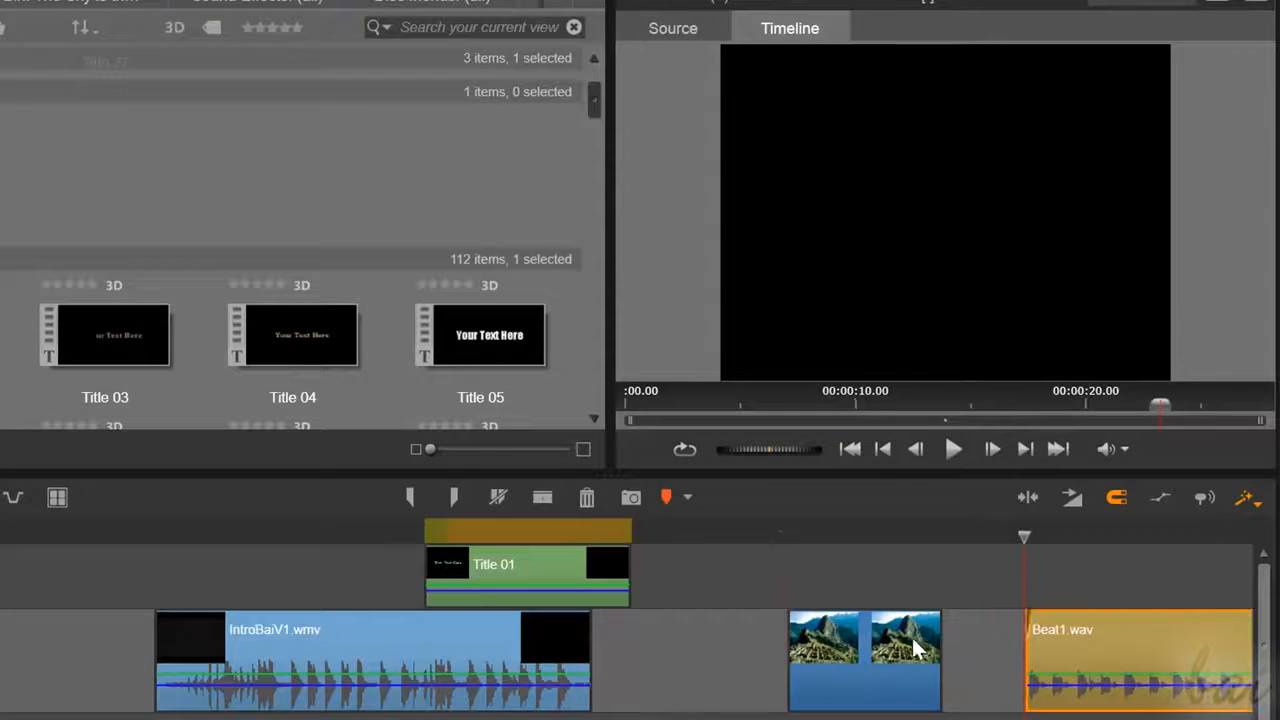
{"action": "left_click", "coordinate": [907, 649]}
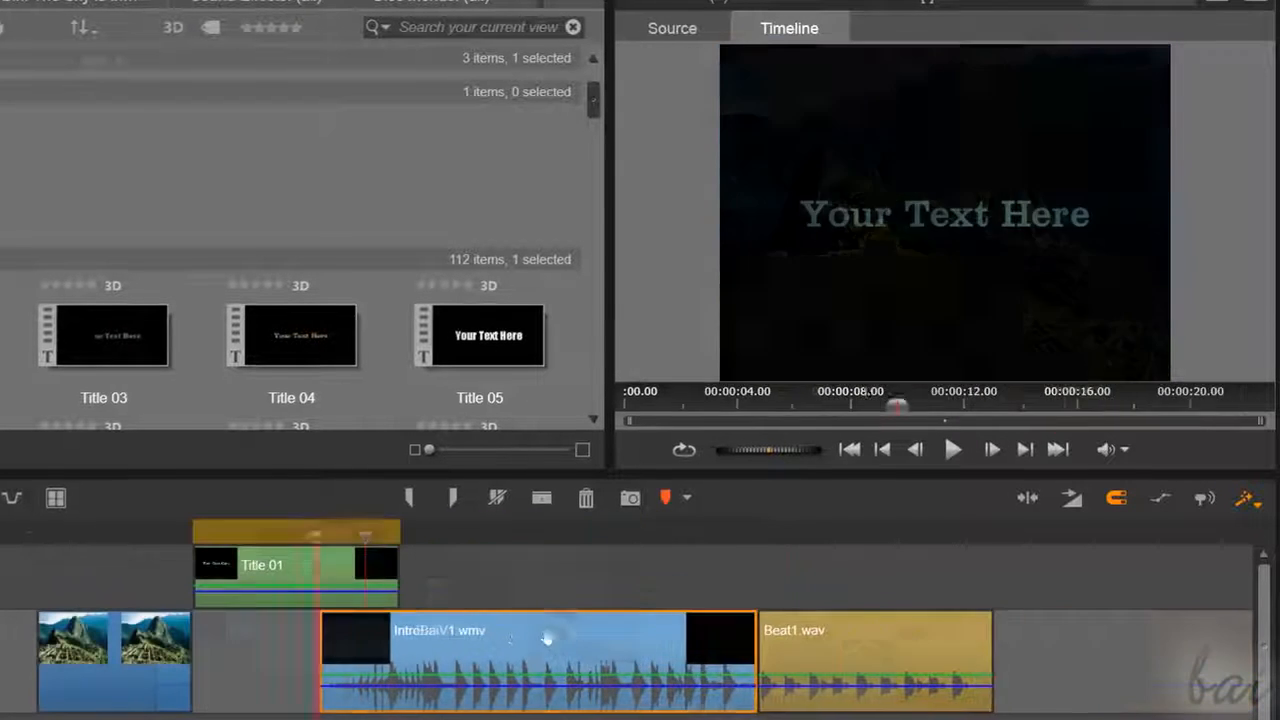
Shift the IntroBaiV1.wmv clip further along the track and separate Beat1.wav from it by a gap, playing the timeline after each move
{"action": "left_click_drag", "start_coordinate": [549, 638], "coordinate": [756, 652]}
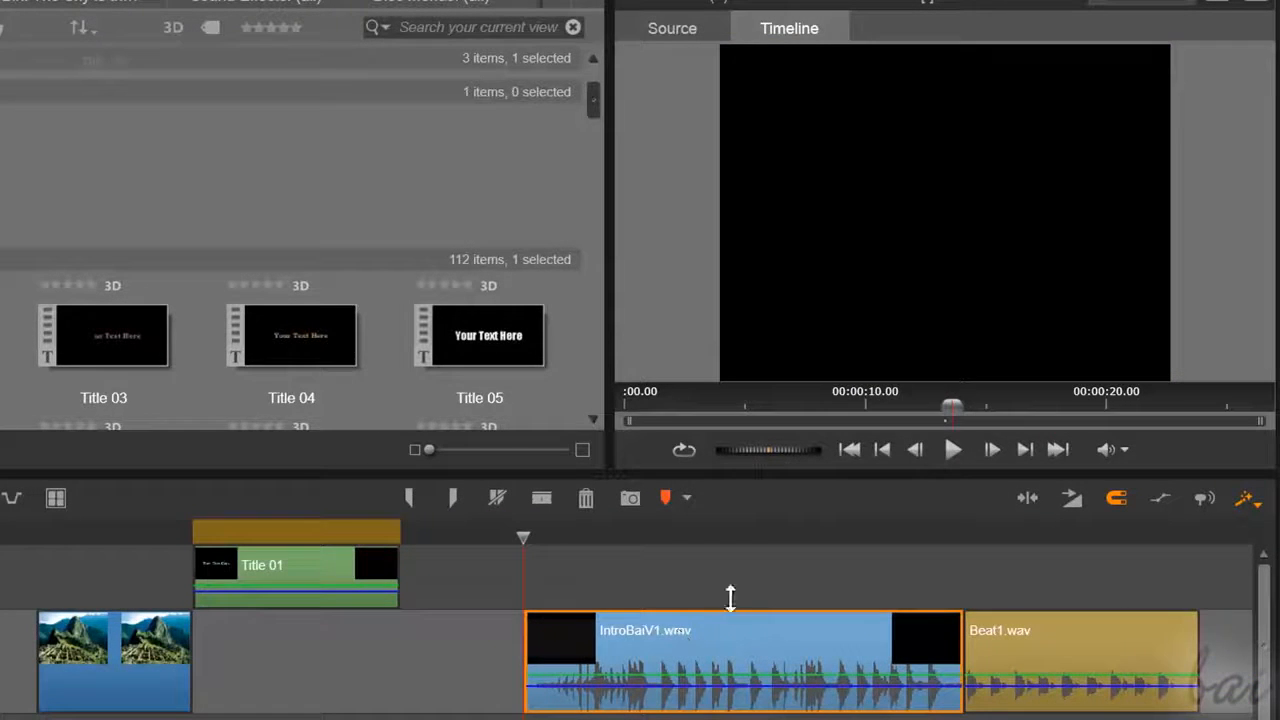
{"action": "left_click", "coordinate": [953, 449]}
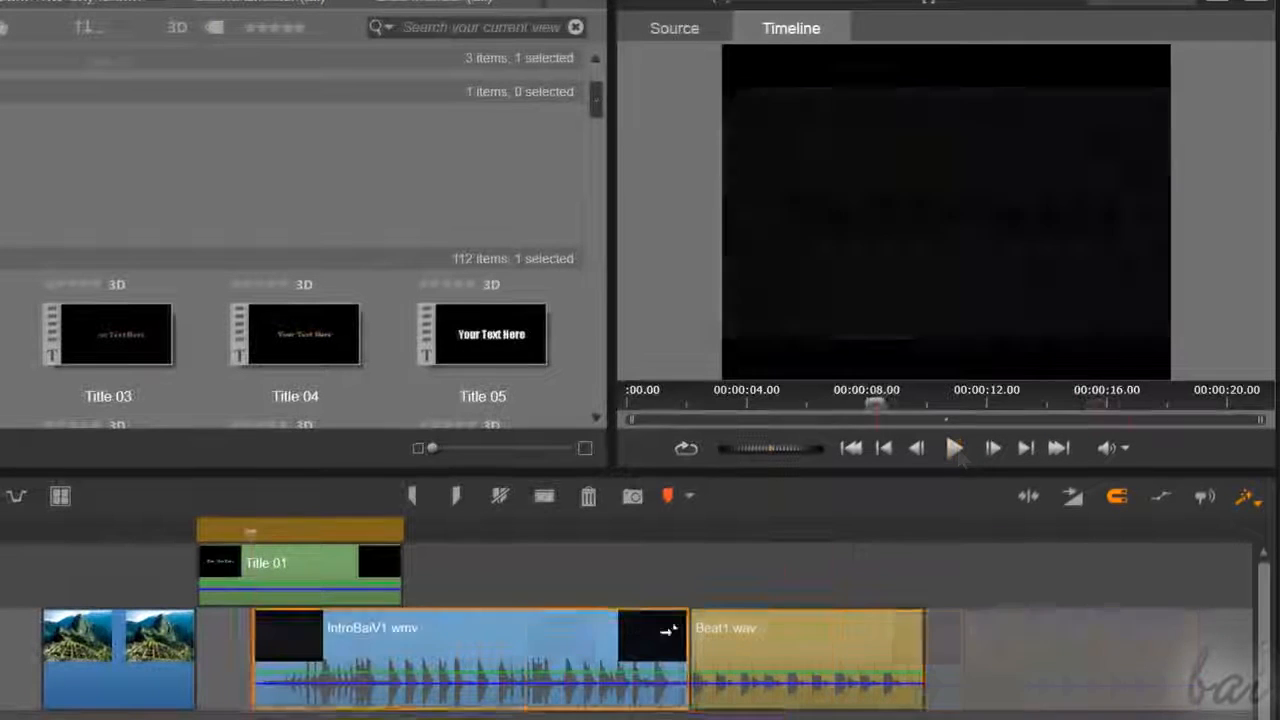
{"action": "left_click_drag", "start_coordinate": [809, 623], "coordinate": [872, 620]}
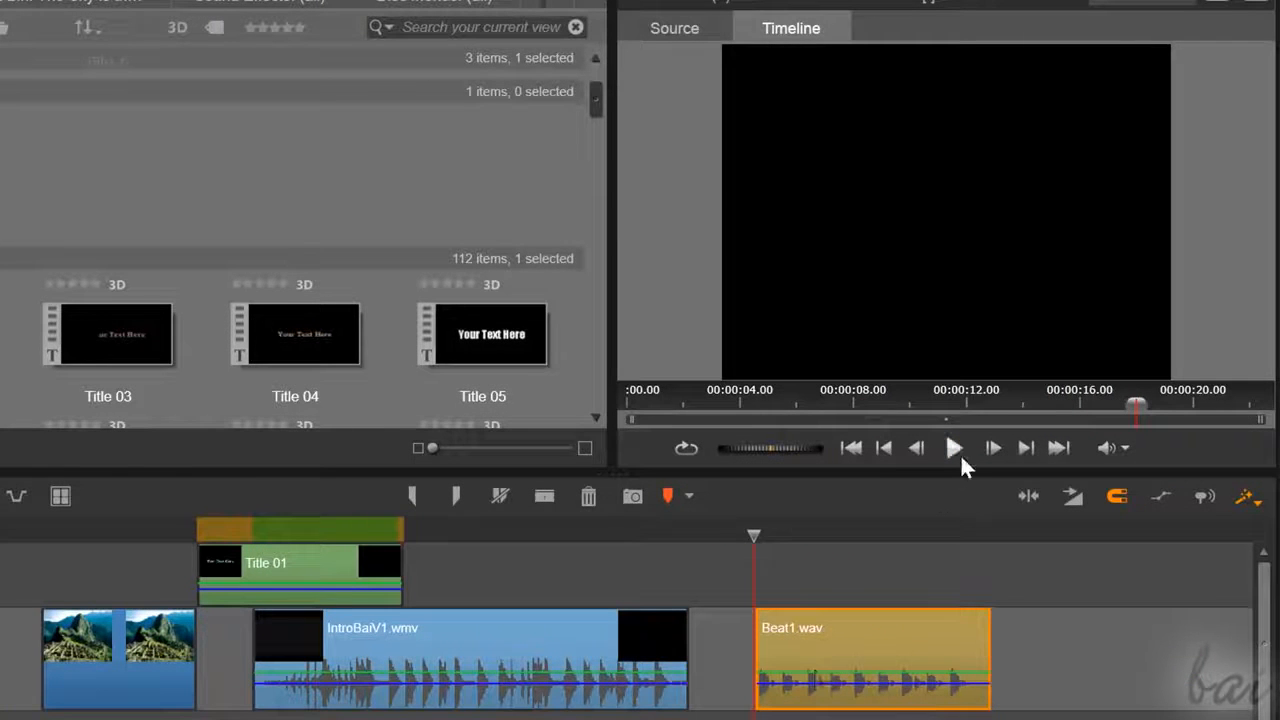
{"action": "left_click", "coordinate": [955, 449]}
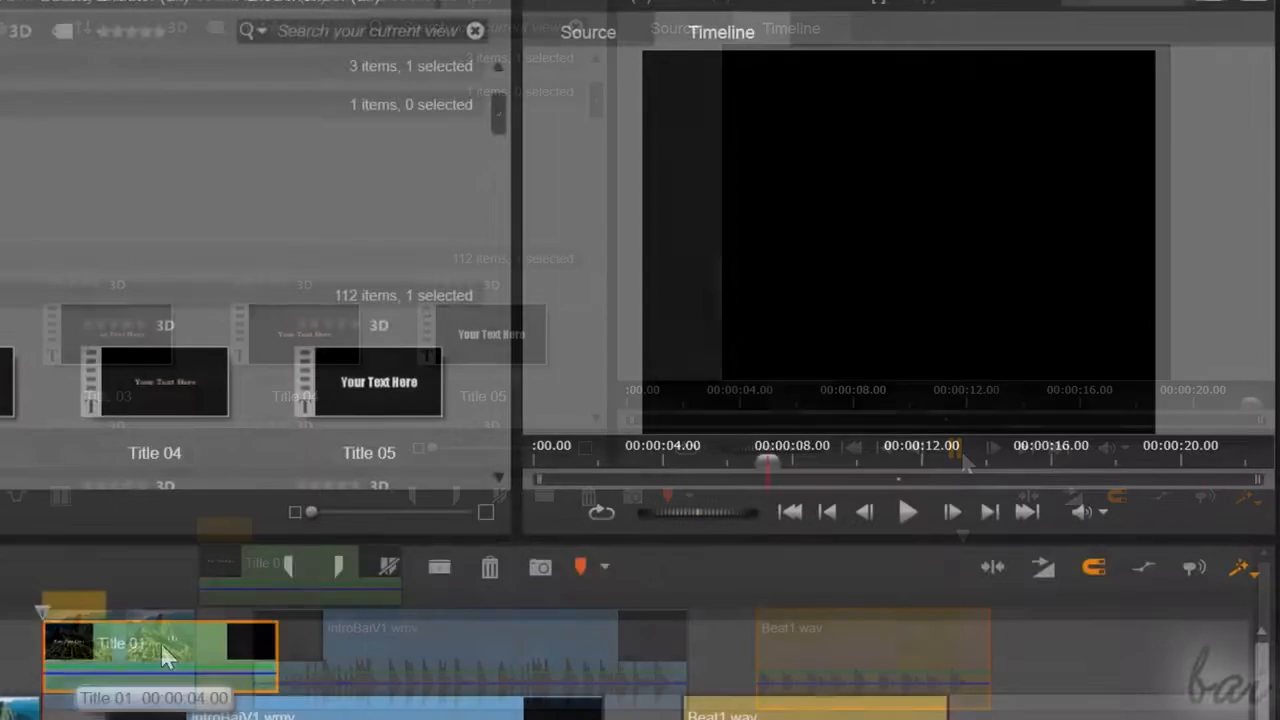
Move the Title 01 clip above Beat1.wav, starting at about 18 seconds, and scrub the playhead across it
{"action": "left_click_drag", "start_coordinate": [161, 643], "coordinate": [810, 640]}
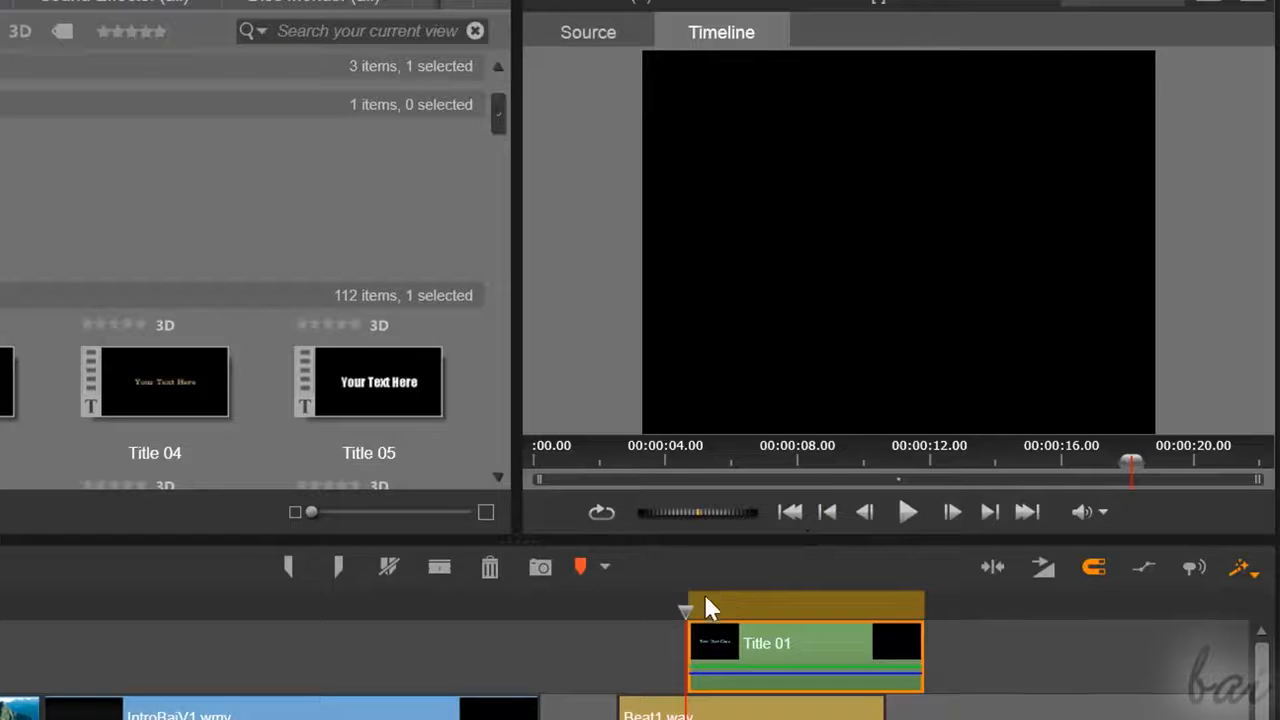
{"action": "left_click_drag", "start_coordinate": [684, 605], "coordinate": [877, 597]}
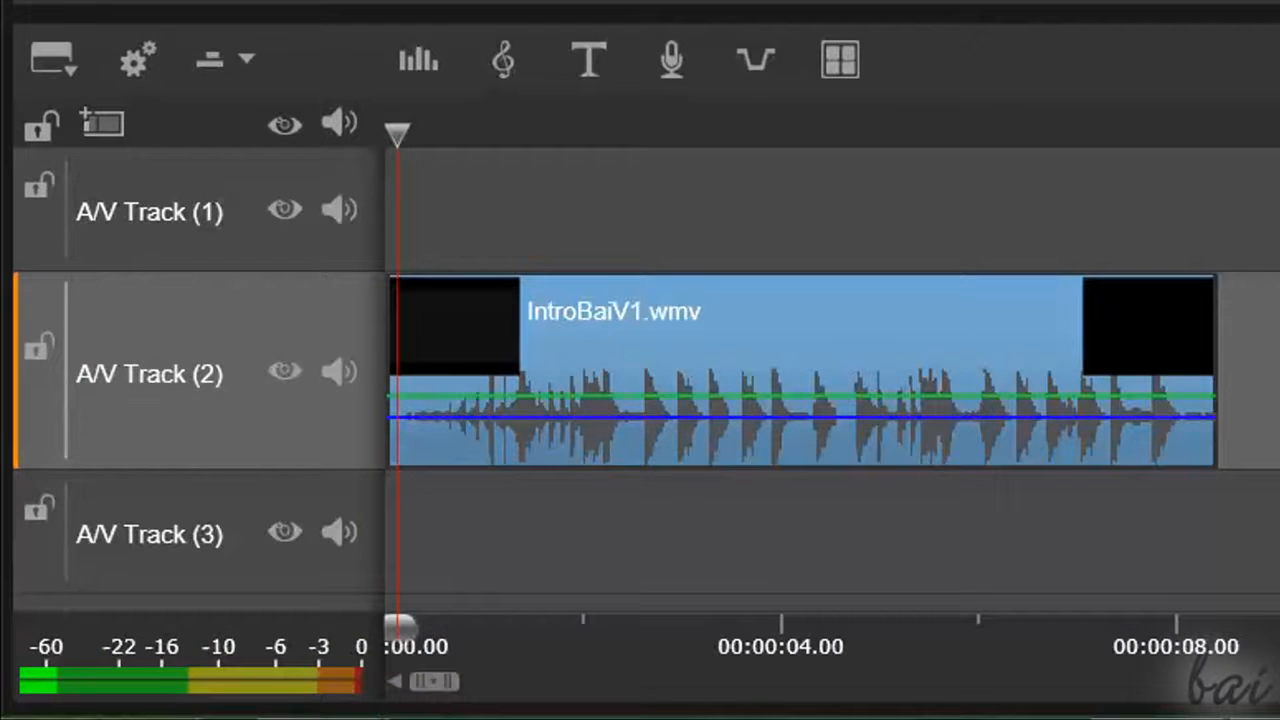
Play the IntroBaiV1.wmv clip on the timeline and rename A/V Track (2) as Main Track
{"action": "key", "text": "space"}
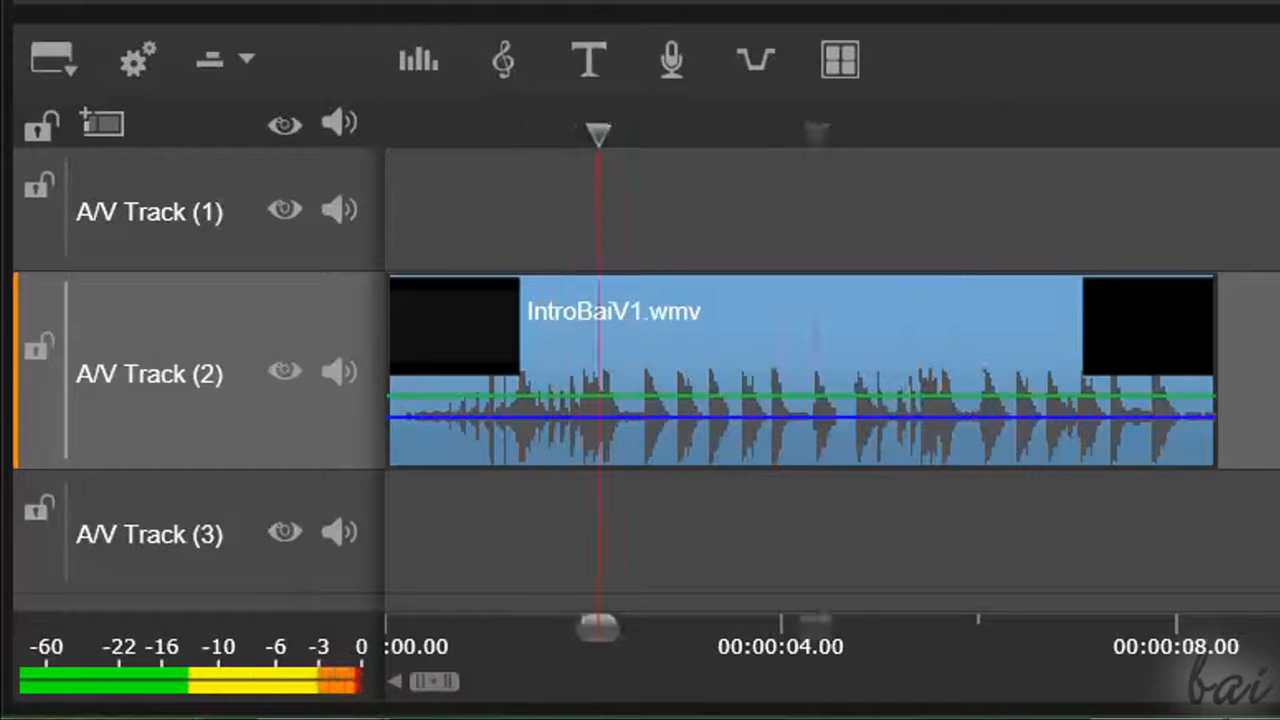
{"action": "double_click", "coordinate": [148, 378]}
{"action": "type", "text": "Main Track"}
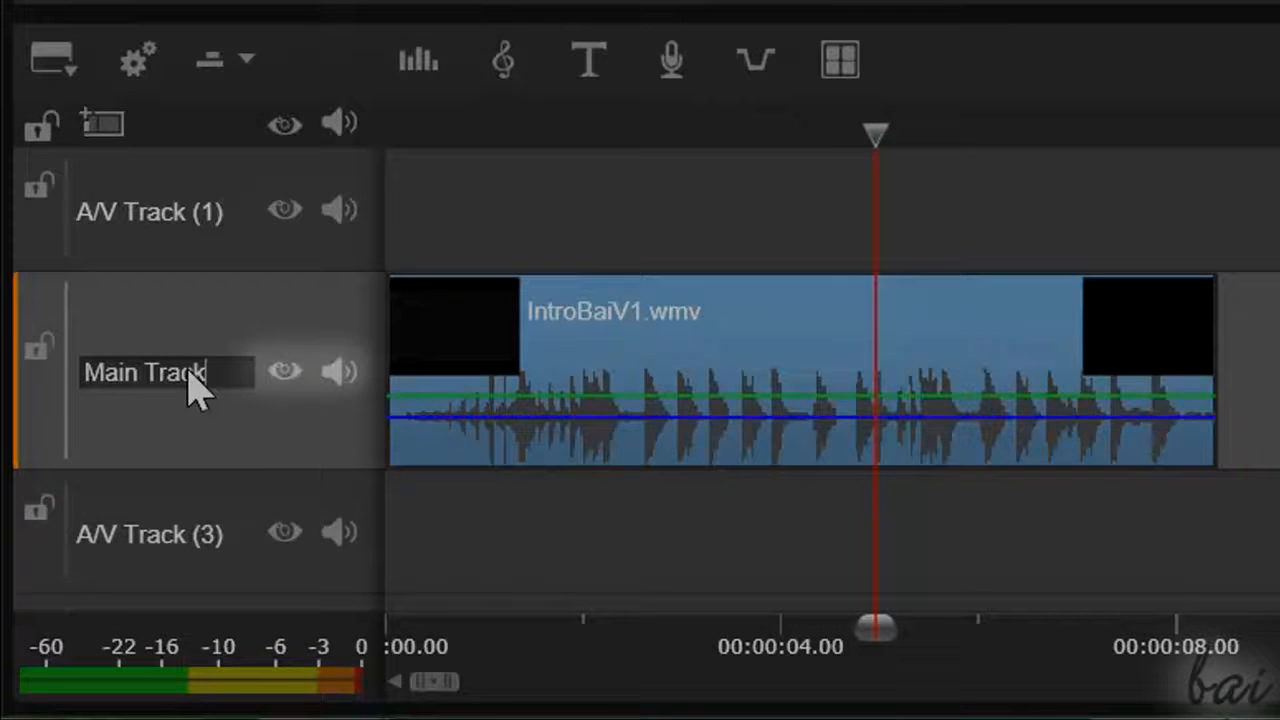
{"action": "key", "text": "Return"}
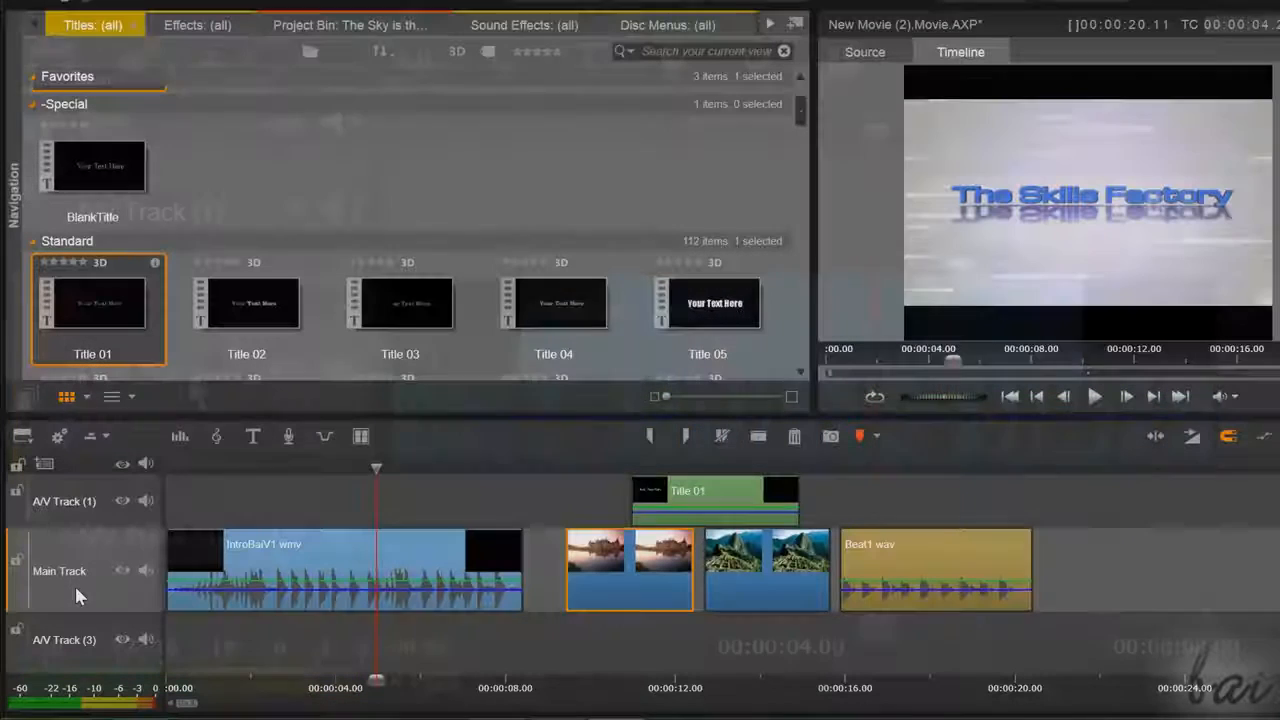
Hide Main Track's video and show it again
{"action": "left_click", "coordinate": [124, 571]}
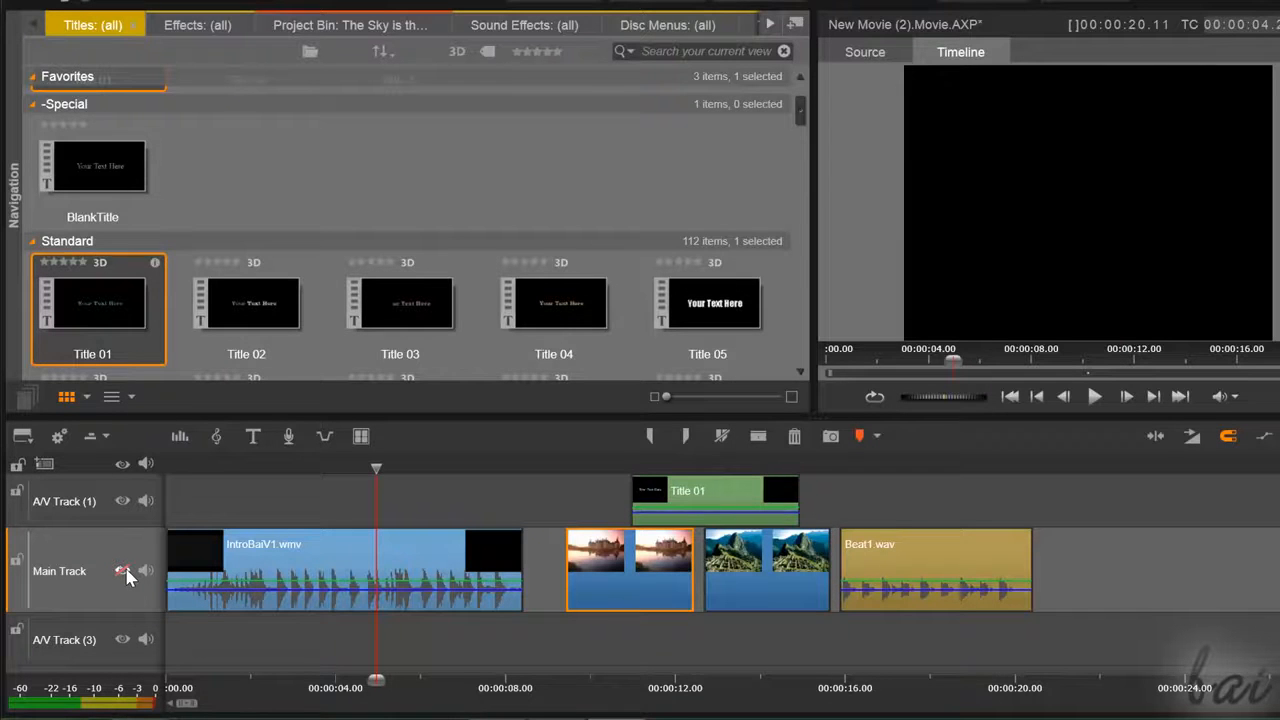
{"action": "left_click", "coordinate": [124, 571]}
Mute Main Track's audio and play the timeline from about one second into IntroBaiV1.wmv
{"action": "left_click", "coordinate": [203, 467]}
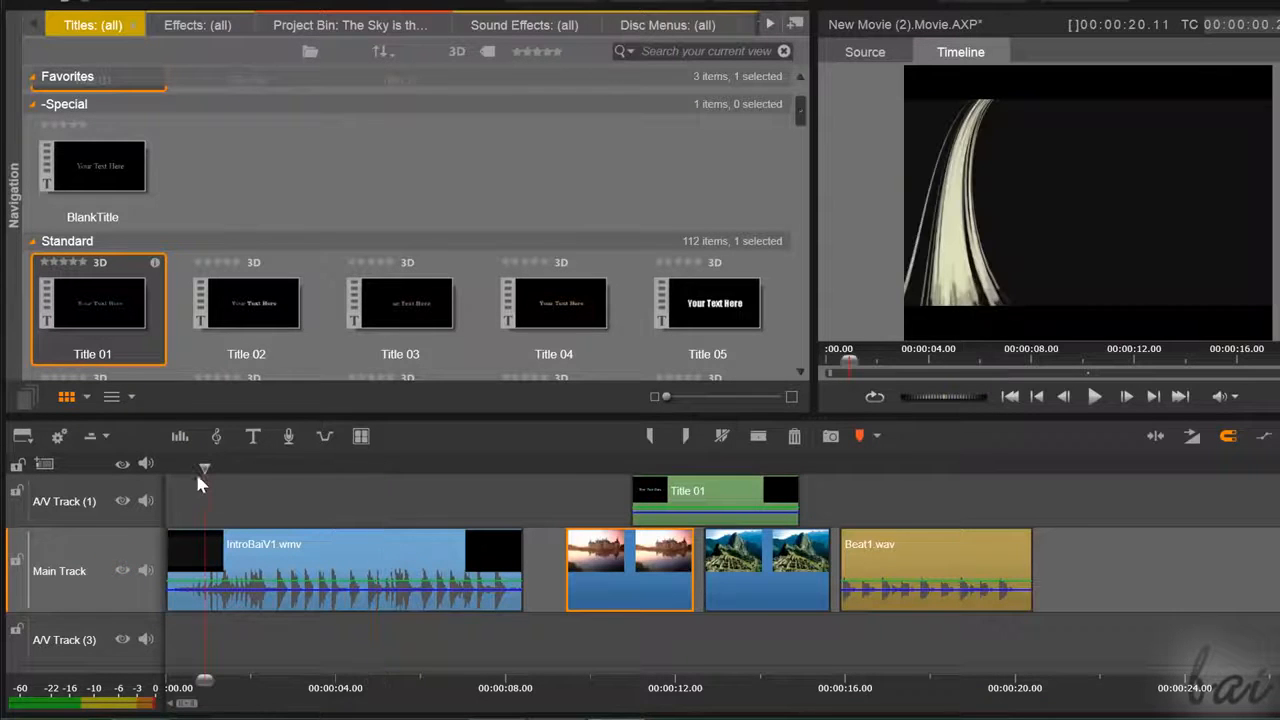
{"action": "left_click", "coordinate": [146, 572]}
{"action": "left_click", "coordinate": [1094, 397]}
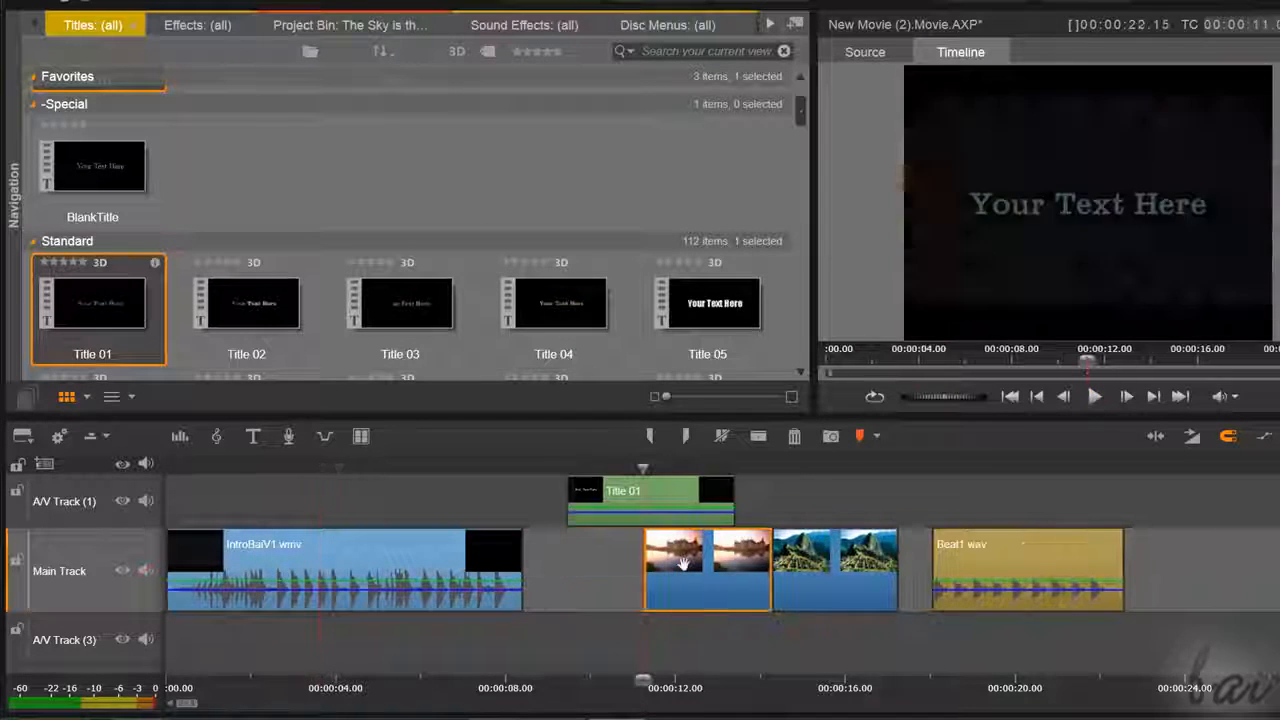
Move the Castle8_1024.jpg clip earlier beneath Title 01 in two moves, locking and unlocking Main Track between them
{"action": "left_click_drag", "start_coordinate": [684, 562], "coordinate": [626, 575]}
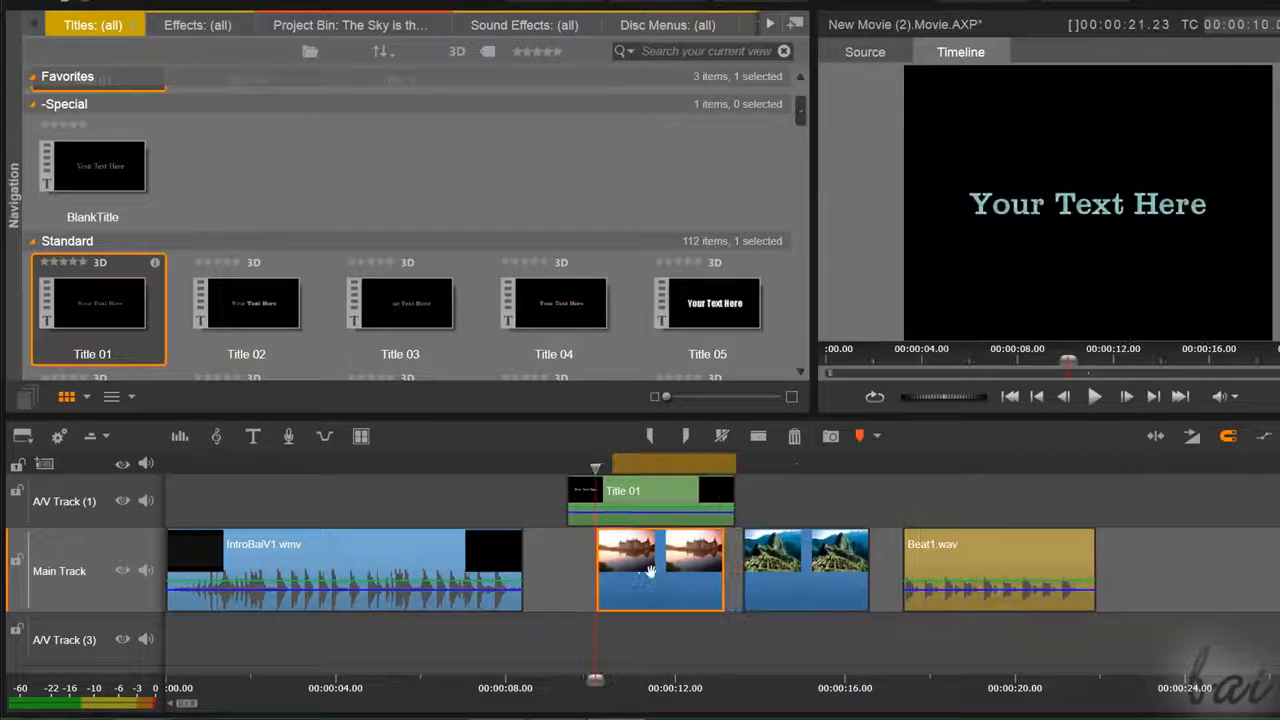
{"action": "left_click", "coordinate": [17, 562]}
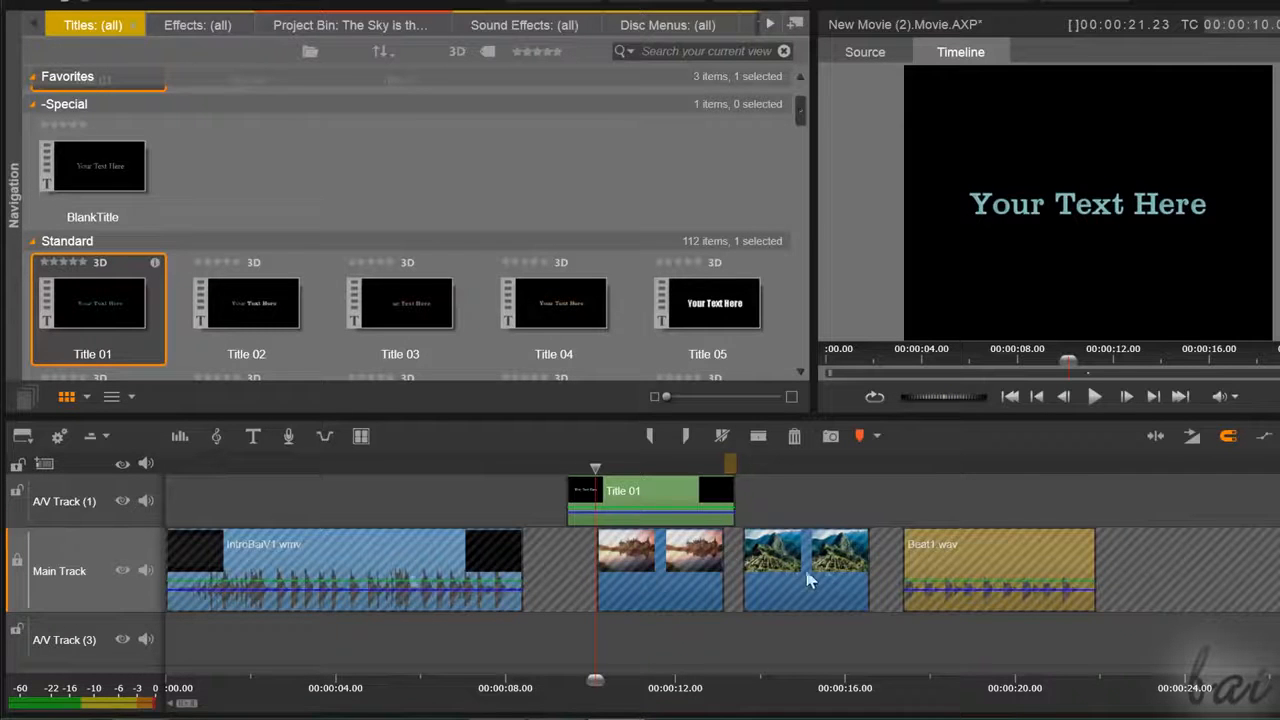
{"action": "left_click", "coordinate": [15, 563]}
{"action": "left_click_drag", "start_coordinate": [653, 563], "coordinate": [609, 582]}
Try to insert a new track above Main Track
{"action": "right_click", "coordinate": [78, 555]}
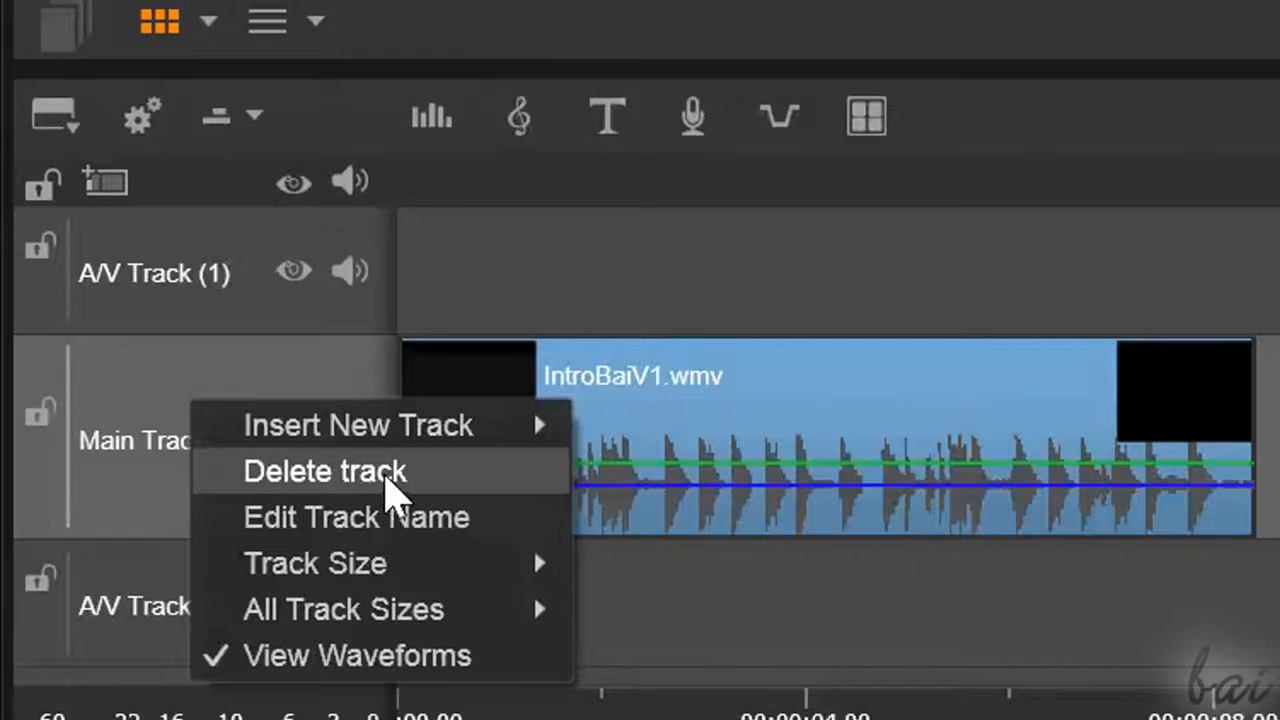
{"action": "mouse_move", "coordinate": [371, 420]}
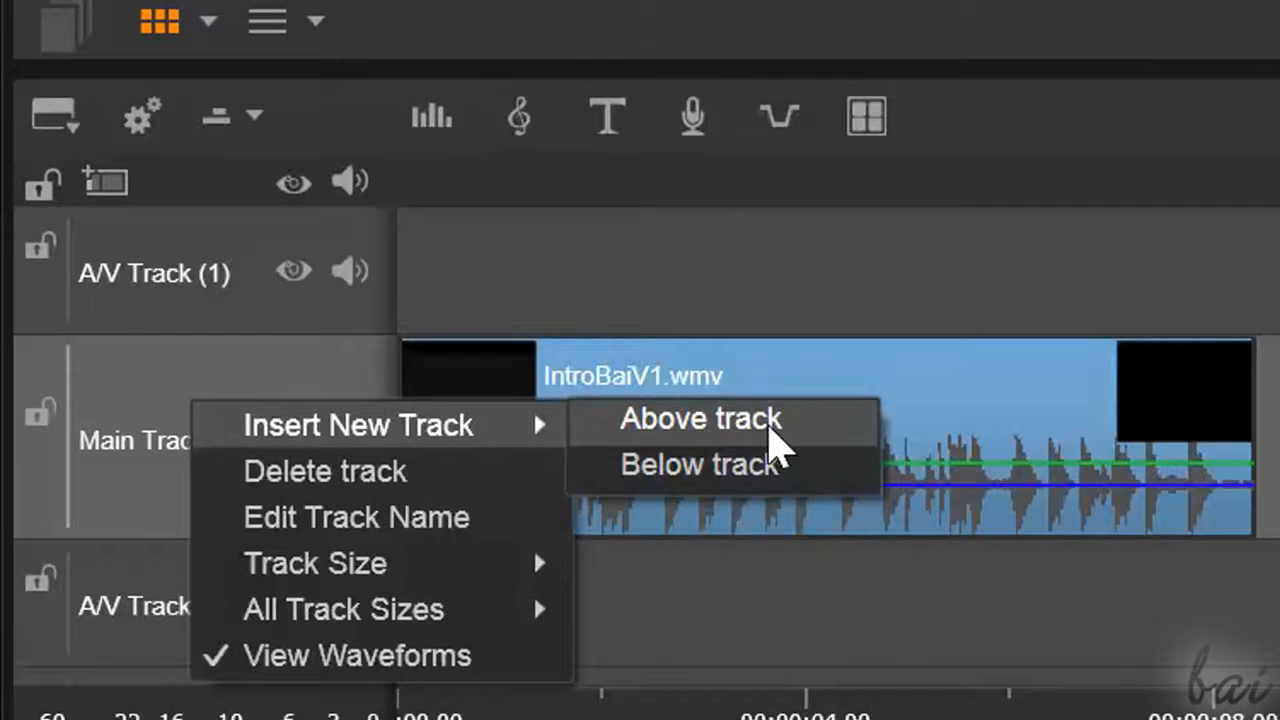
{"action": "left_click", "coordinate": [768, 425]}
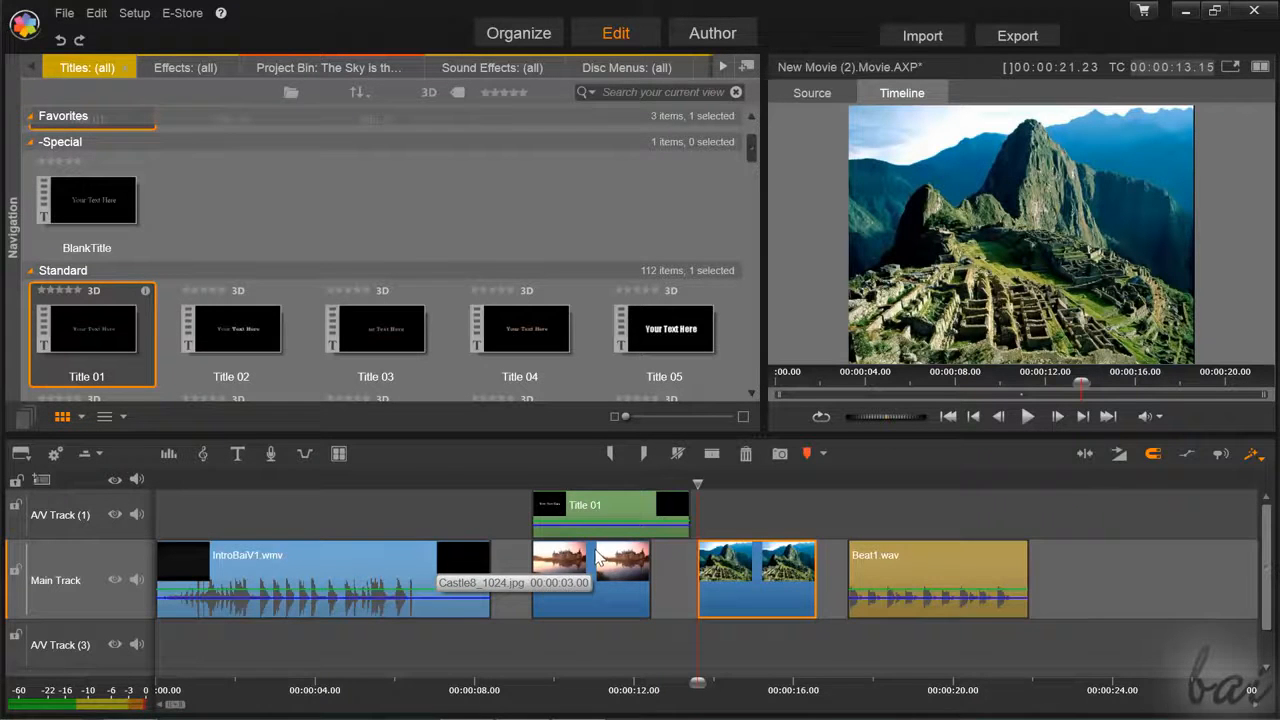
Inspect the timeline clips at different zoom levels, from single audio beats of IntroBaiV1.wmv to the wider sequence
{"action": "scroll", "coordinate": [570, 540], "scroll_direction": "up", "scroll_amount": 1}
{"action": "scroll", "coordinate": [570, 540], "scroll_direction": "up", "scroll_amount": 3}
{"action": "scroll", "coordinate": [570, 540], "scroll_direction": "down", "scroll_amount": 5}
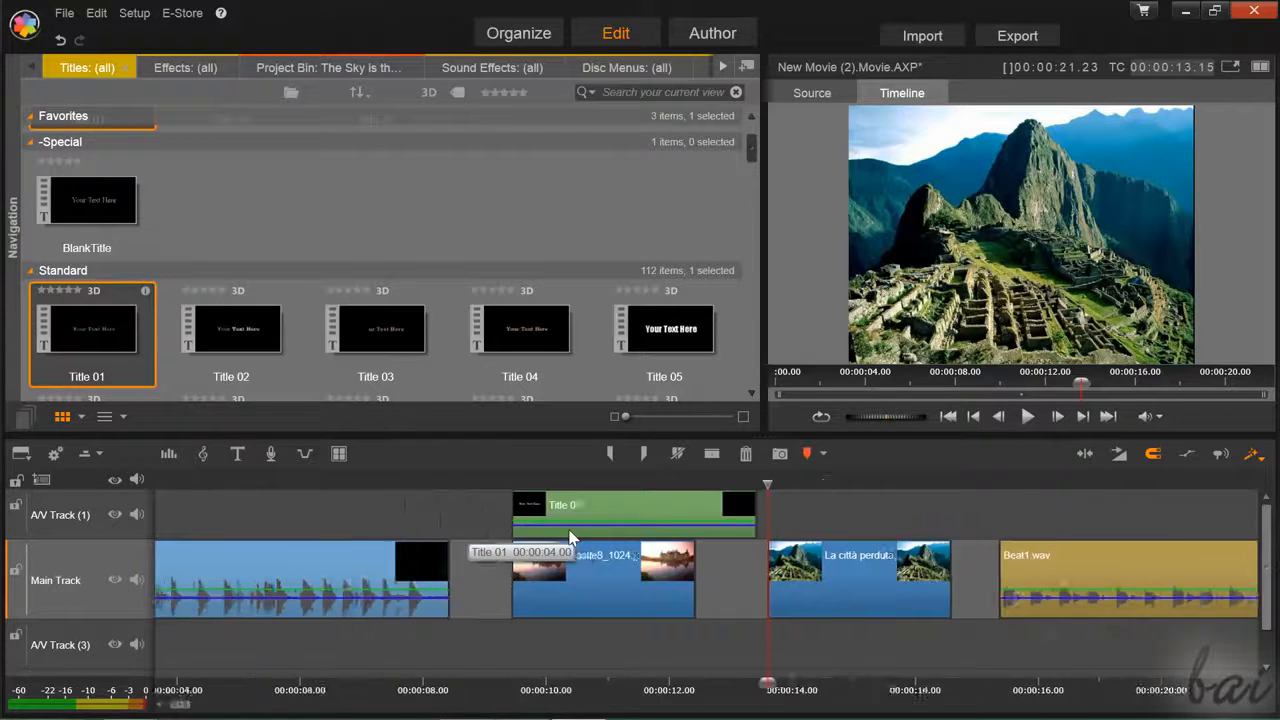
{"action": "scroll", "coordinate": [258, 545], "scroll_direction": "up", "scroll_amount": 8}
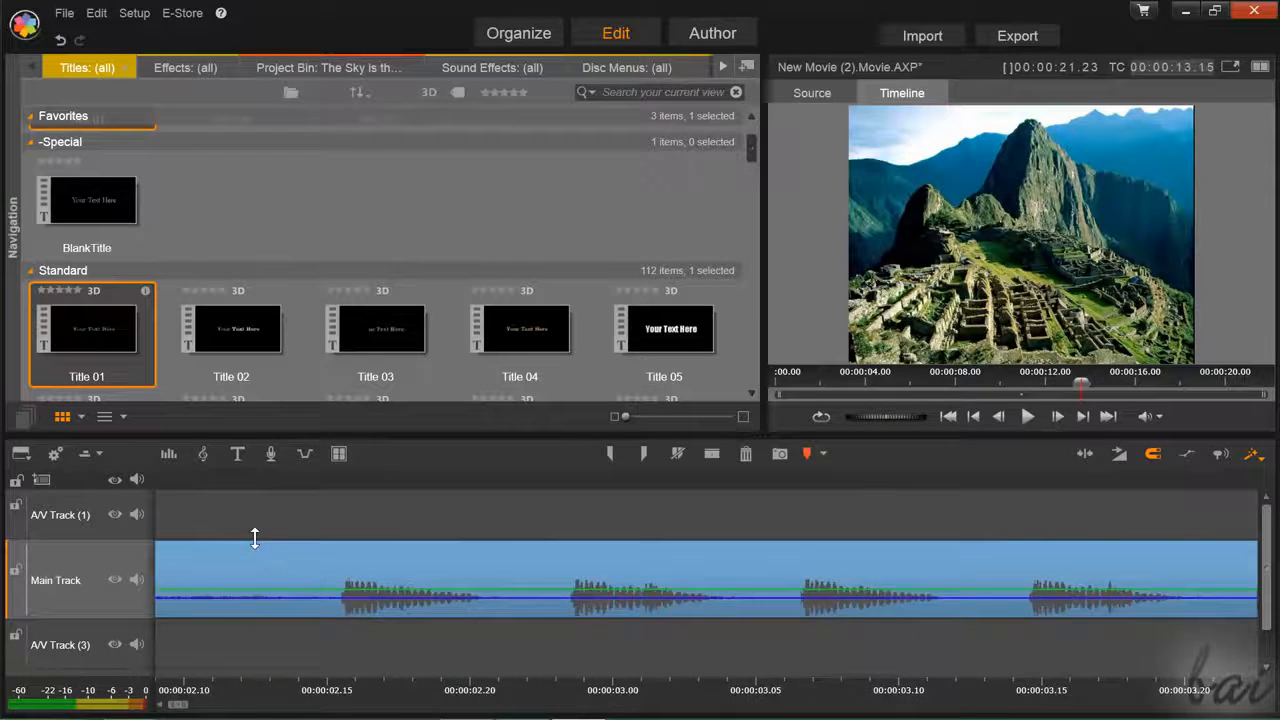
{"action": "scroll", "coordinate": [536, 593], "scroll_direction": "down", "scroll_amount": 6}
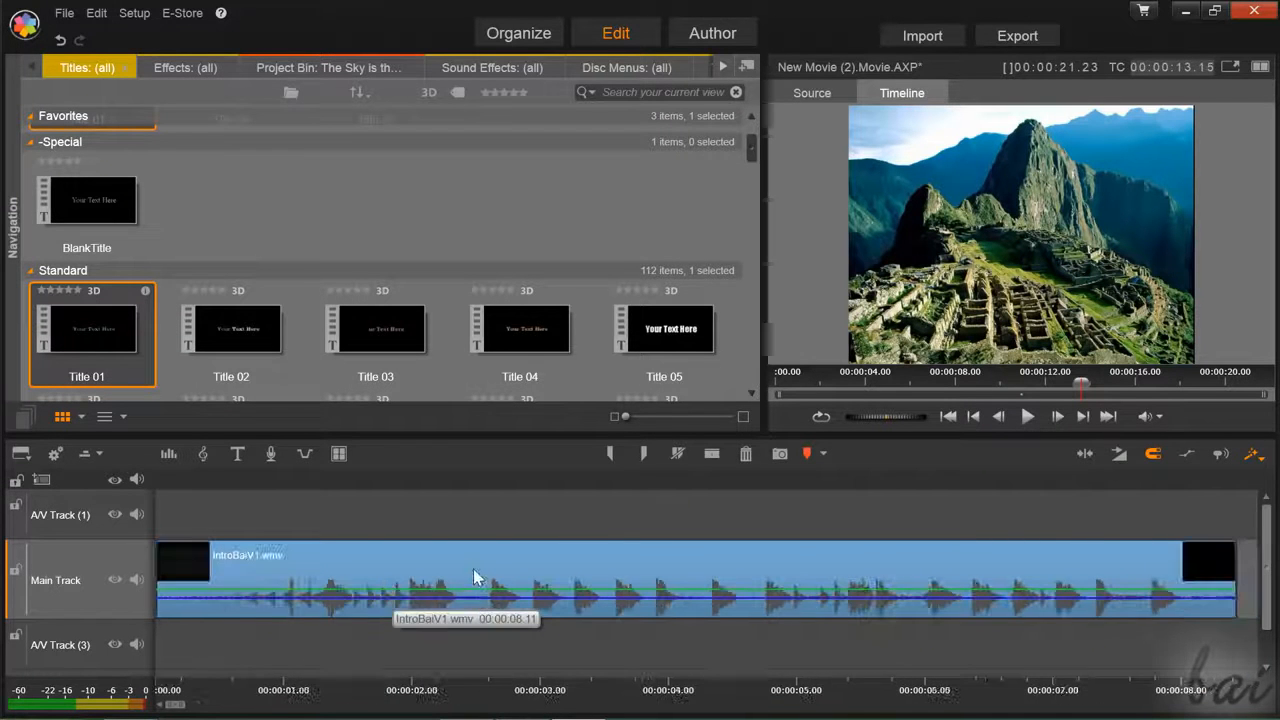
{"action": "scroll", "coordinate": [473, 568], "scroll_direction": "down", "scroll_amount": 2}
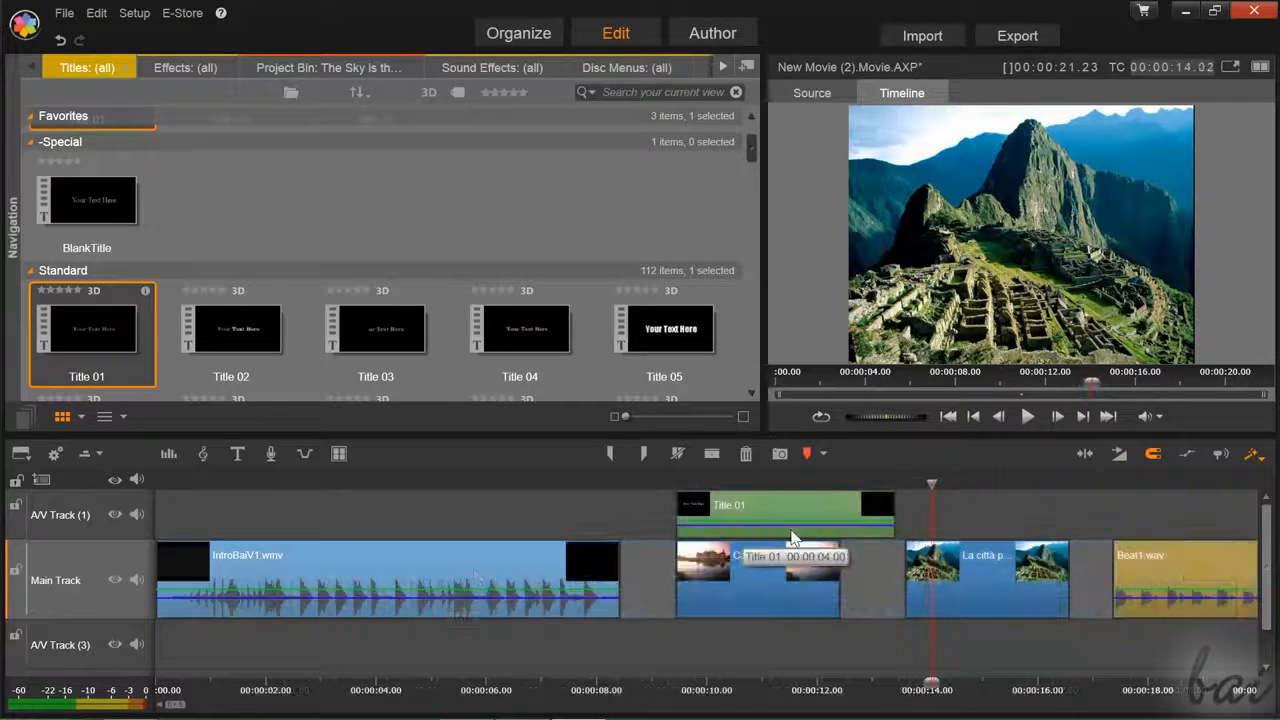
Advance the playhead frame by frame to 00:00:14.09 within the La città perduta clip
{"action": "key", "text": "Right"}
{"action": "key", "text": "Right"}
{"action": "key", "text": "Right"}
{"action": "key", "text": "Right"}
{"action": "key", "text": "Right"}
{"action": "key", "text": "Right"}
{"action": "key", "text": "Right"}
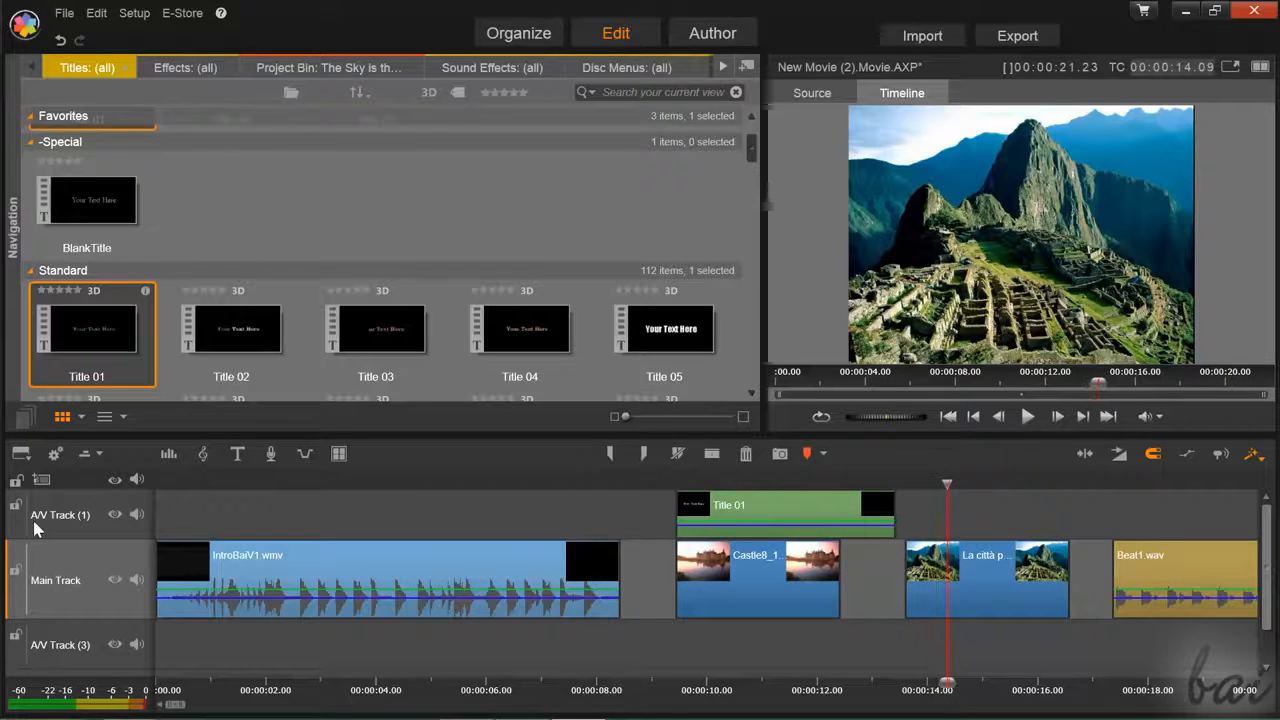
{"action": "scroll", "coordinate": [140, 577], "scroll_direction": "down", "scroll_amount": 1}
{"action": "scroll", "coordinate": [142, 577], "scroll_direction": "up", "scroll_amount": 1}
{"action": "scroll", "coordinate": [145, 578], "scroll_direction": "down", "scroll_amount": 1}
{"action": "scroll", "coordinate": [145, 578], "scroll_direction": "up", "scroll_amount": 1}
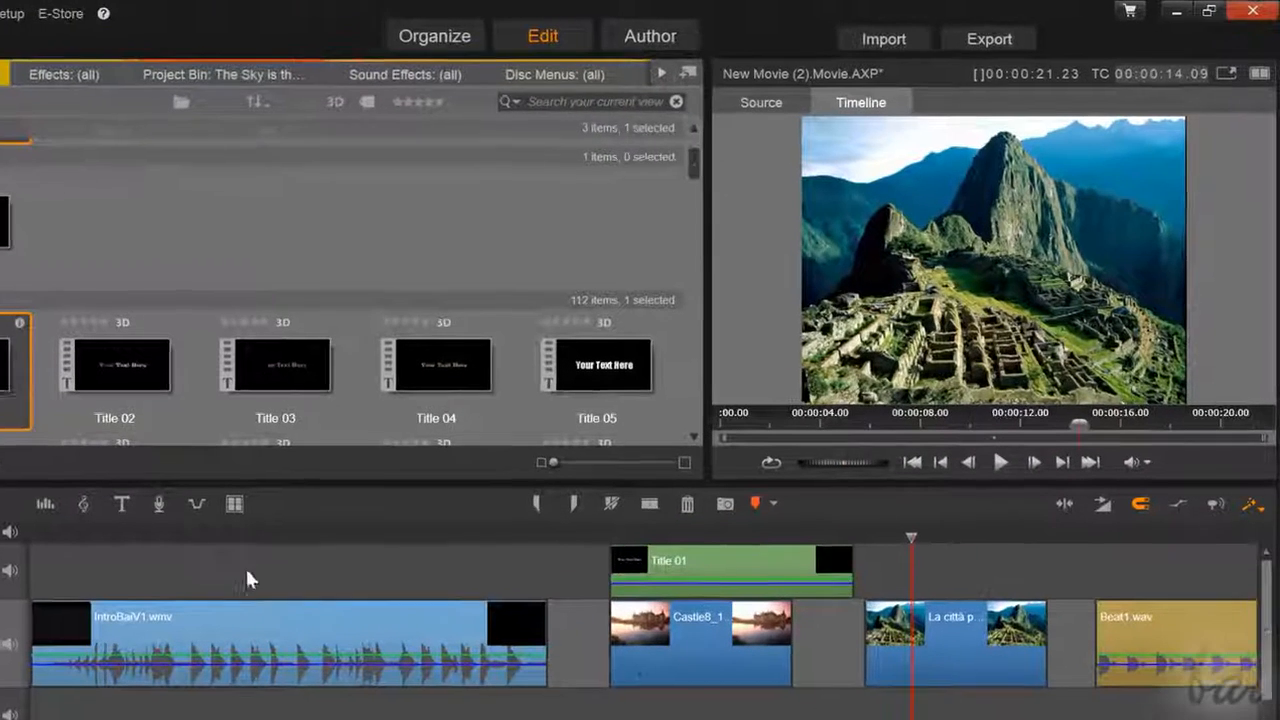
Play the beginning of IntroBaiV1.wmv from the timeline and pause the playback
{"action": "left_click", "coordinate": [159, 532]}
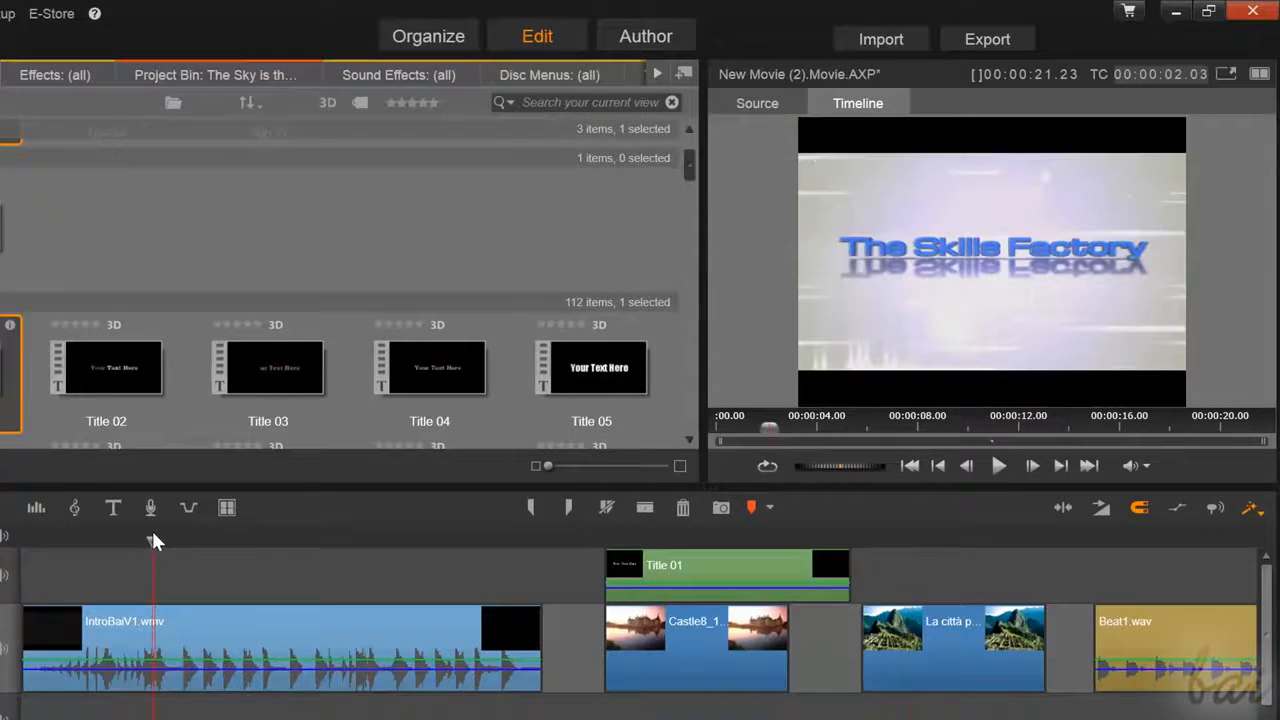
{"action": "left_click", "coordinate": [60, 540]}
{"action": "left_click", "coordinate": [996, 465]}
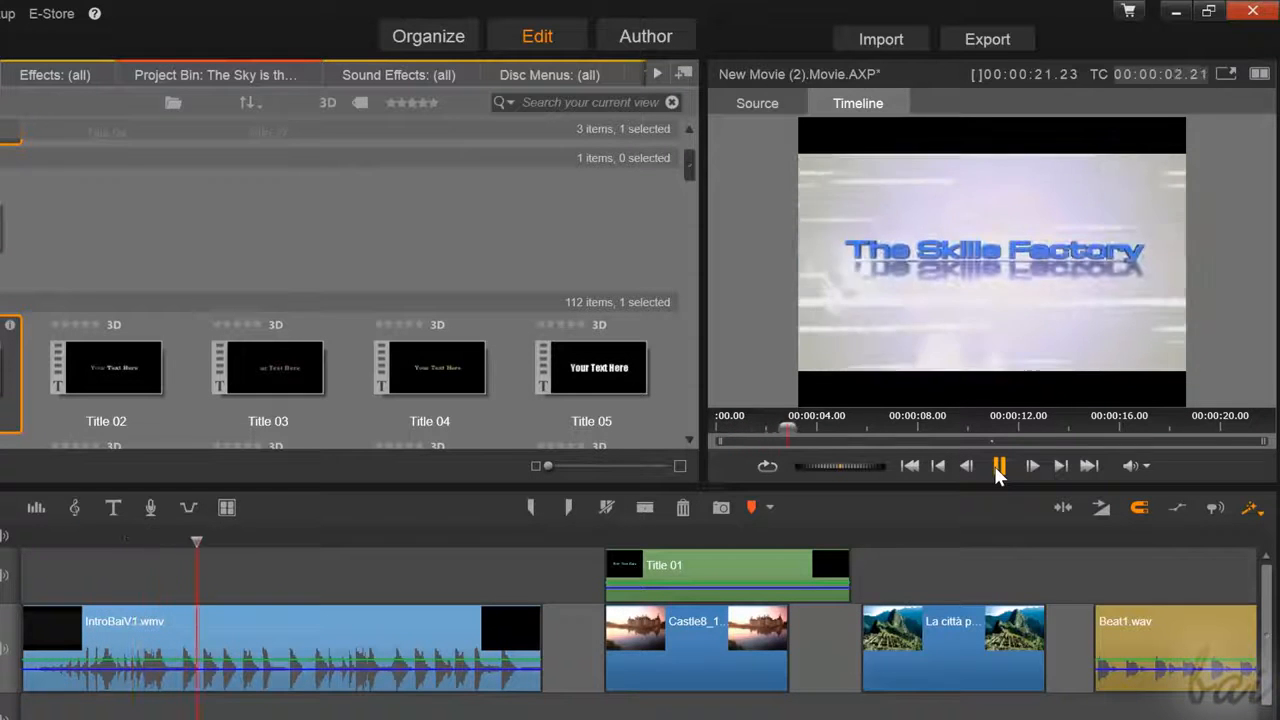
{"action": "left_click", "coordinate": [996, 465]}
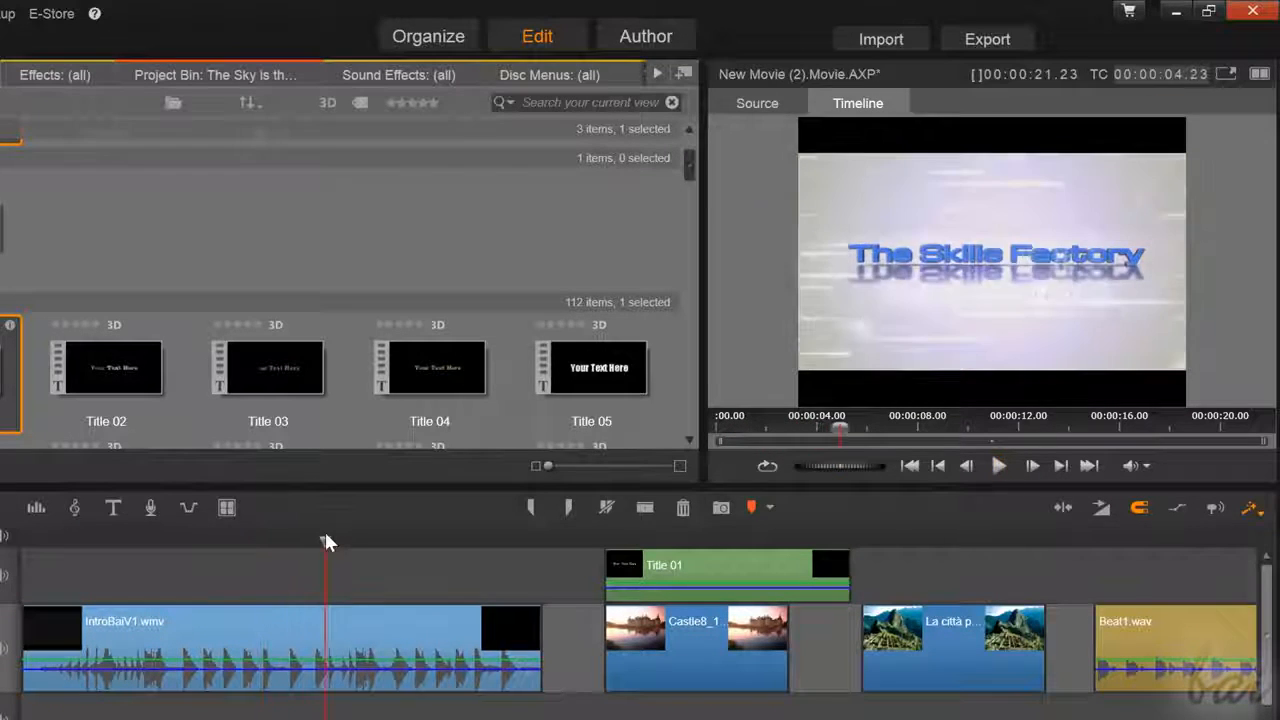
Preview different moments by moving the playhead to Castle8_1024.jpg under Title 01, to La città perduta, and back through IntroBaiV1.wmv
{"action": "left_click", "coordinate": [644, 533]}
{"action": "left_click", "coordinate": [723, 533]}
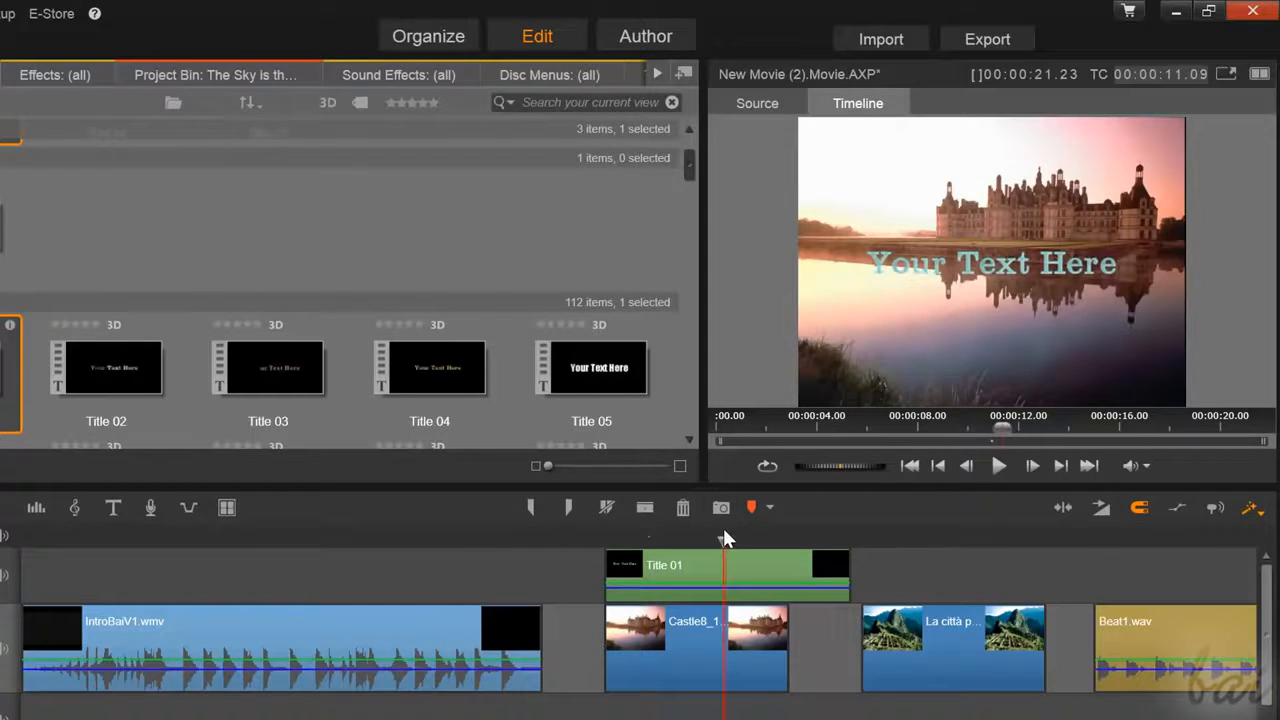
{"action": "left_click", "coordinate": [920, 534]}
{"action": "left_click", "coordinate": [372, 536]}
{"action": "left_click", "coordinate": [269, 536]}
{"action": "left_click_drag", "start_coordinate": [271, 536], "coordinate": [476, 538]}
Step the playhead frame by frame backward and forward within IntroBaiV1.wmv, and scrub further along the preview ruler
{"action": "key", "text": "Left"}
{"action": "key", "text": "Left"}
{"action": "key", "text": "Left"}
{"action": "key", "text": "Left"}
{"action": "key", "text": "Left"}
{"action": "key", "text": "Left"}
{"action": "key", "text": "Left"}
{"action": "key", "text": "Left"}
{"action": "key", "text": "Left"}
{"action": "key", "text": "Left"}
{"action": "key", "text": "Left"}
{"action": "key", "text": "Left"}
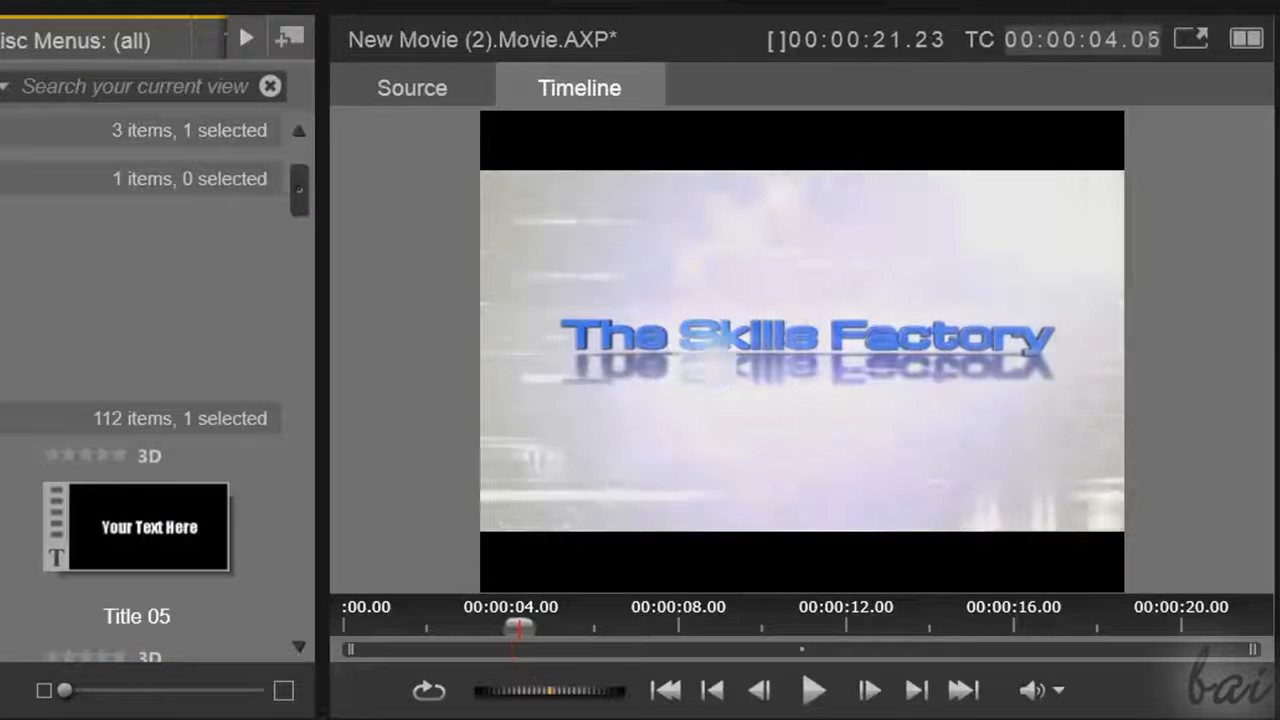
{"action": "key", "text": "Right"}
{"action": "key", "text": "Right"}
{"action": "key", "text": "Right"}
{"action": "key", "text": "Right"}
{"action": "left_click_drag", "start_coordinate": [531, 626], "coordinate": [649, 626]}
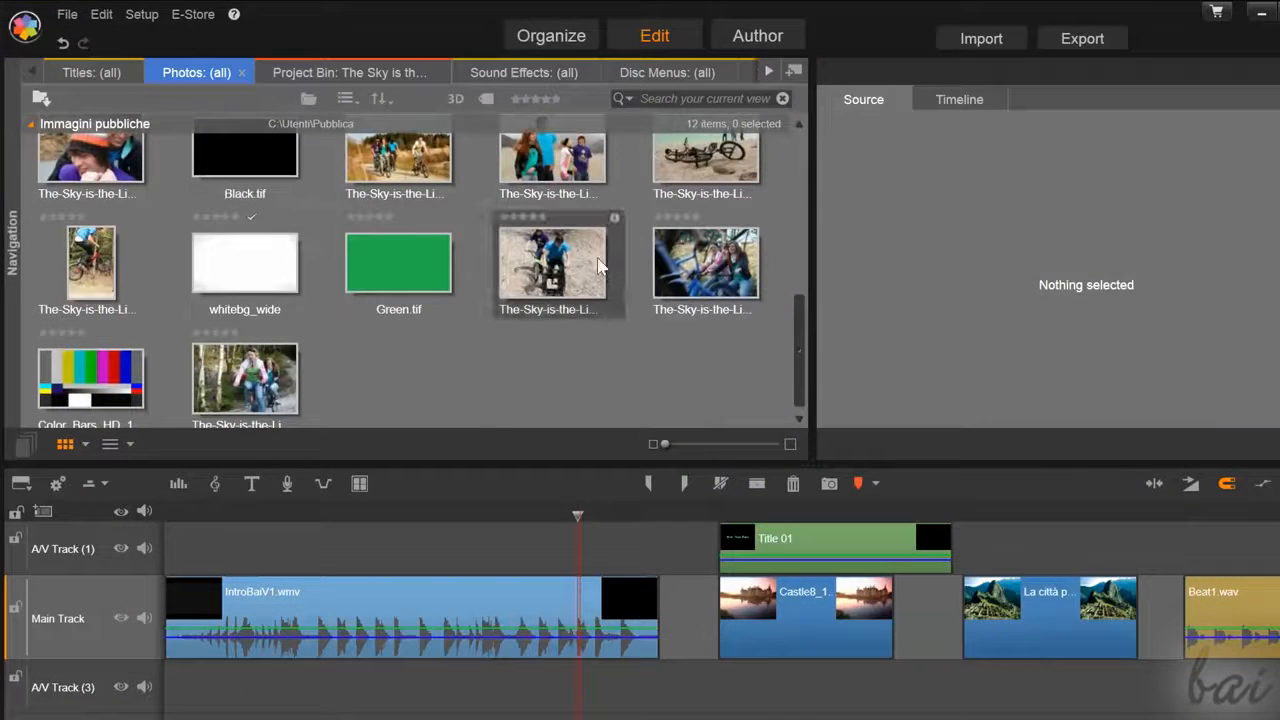
Preview three of the The-Sky-is-the-Limit photos from the library, ending with The-Sky-is-the-Limit_06.jpg
{"action": "left_click", "coordinate": [568, 268]}
{"action": "left_click", "coordinate": [708, 270]}
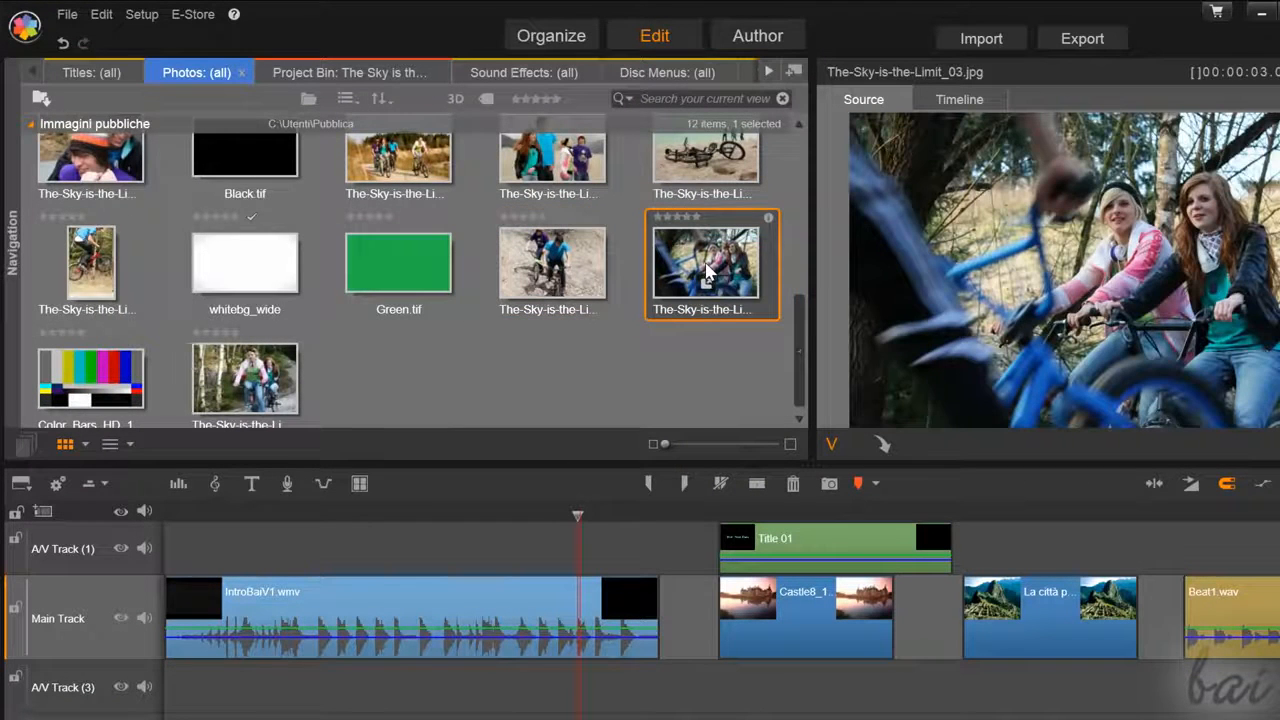
{"action": "left_click", "coordinate": [245, 390]}
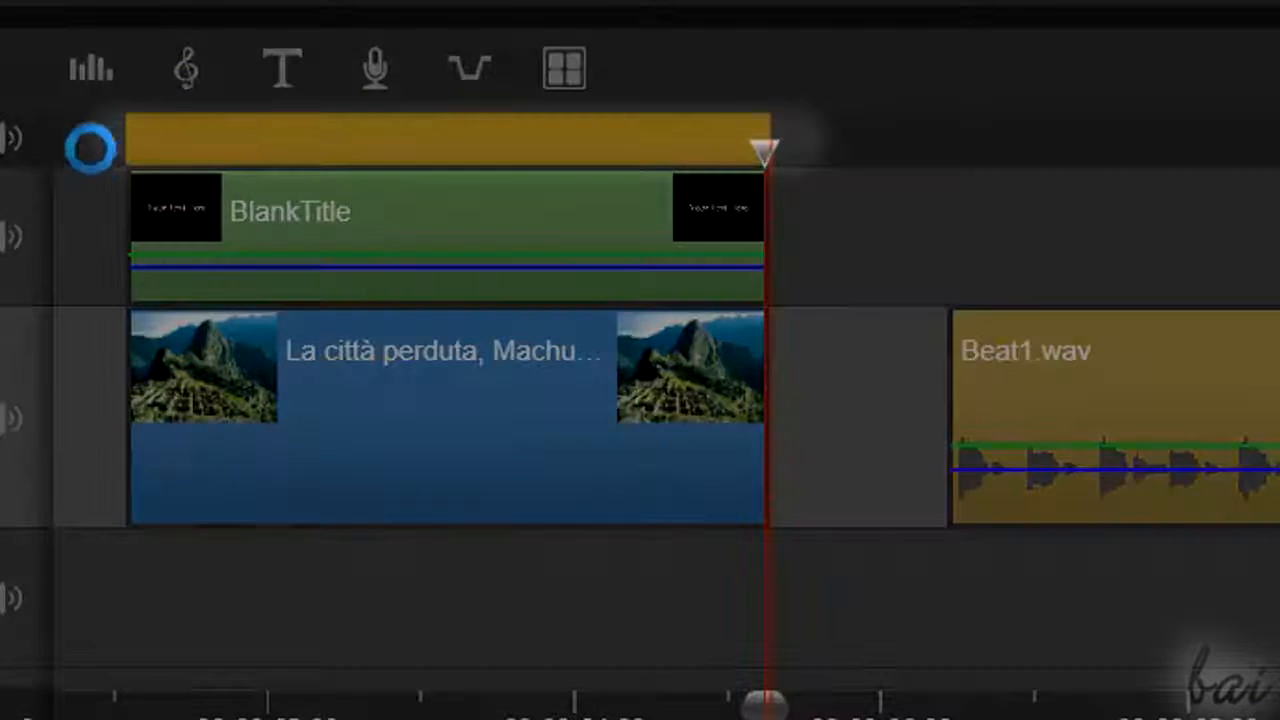
Scrub the playhead through the section where BlankTitle sits above the La città perduta clip
{"action": "left_click", "coordinate": [64, 138]}
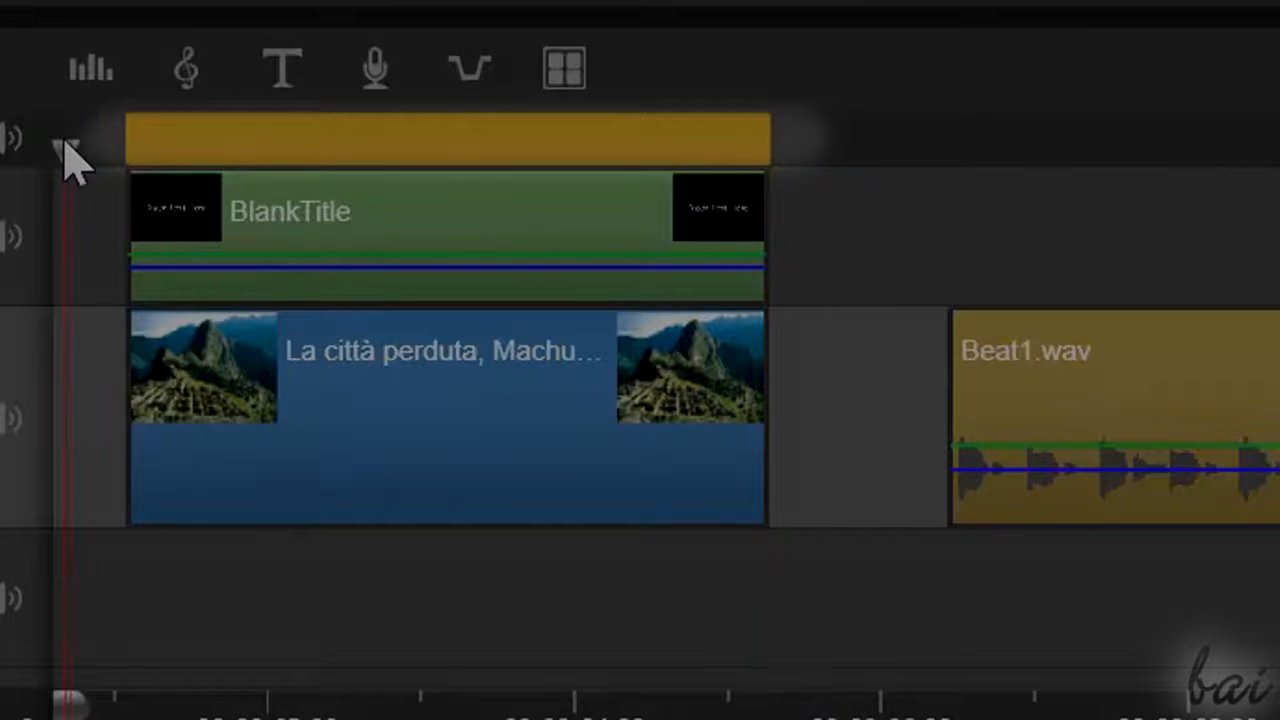
{"action": "left_click_drag", "start_coordinate": [64, 138], "coordinate": [300, 245]}
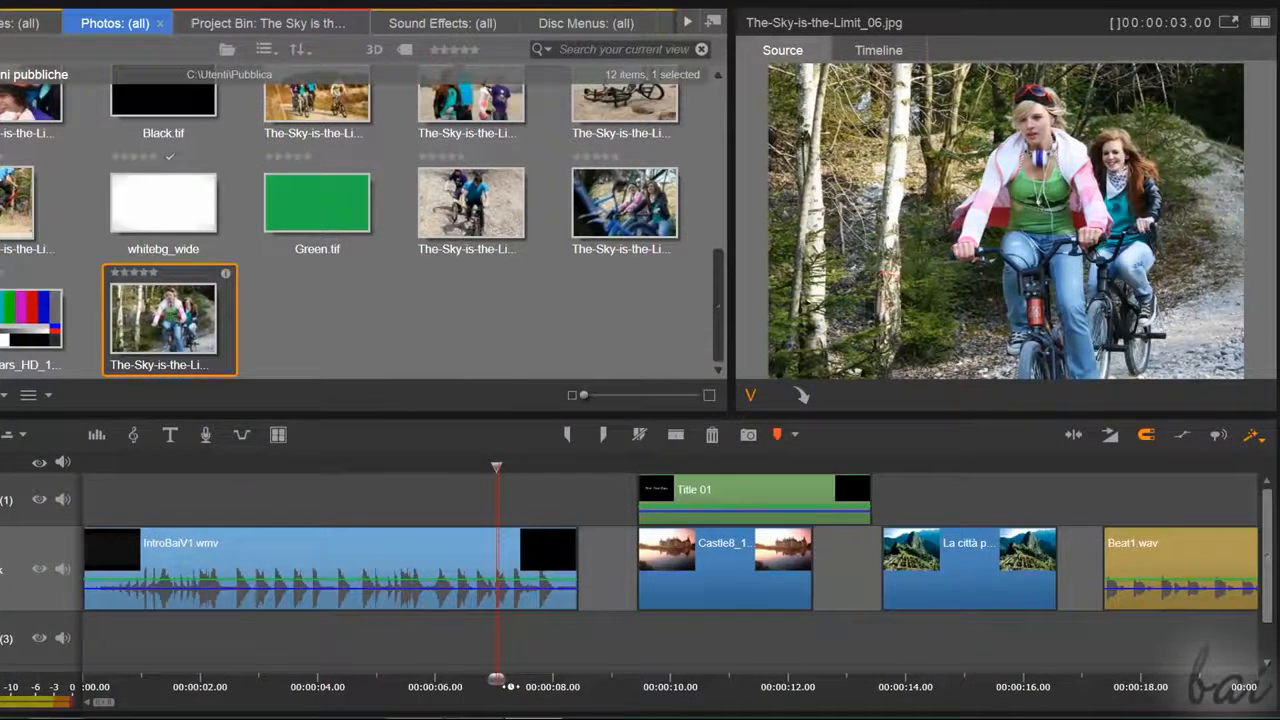
Move the La città perduta clip earlier to 00:00:13.10, where Title 01 ends, and try to reposition Castle8_1024.jpg
{"action": "left_click_drag", "start_coordinate": [955, 572], "coordinate": [944, 568]}
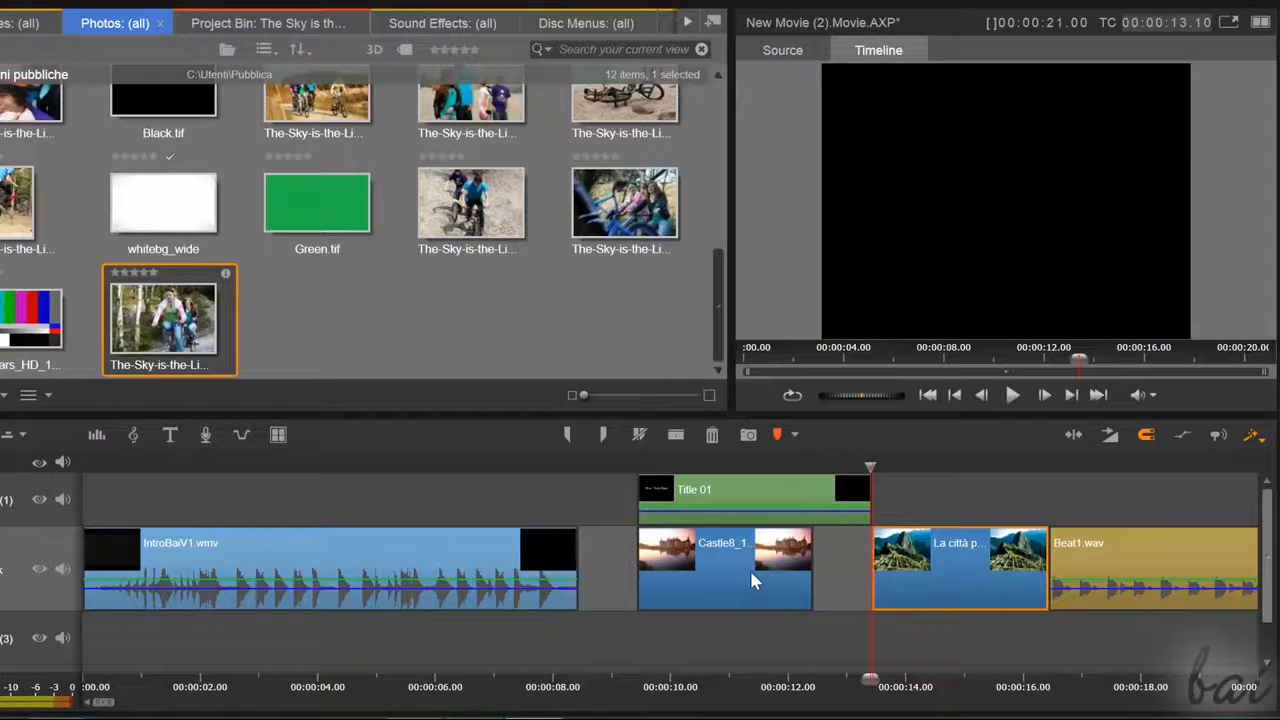
{"action": "left_click_drag", "start_coordinate": [722, 562], "coordinate": [706, 540]}
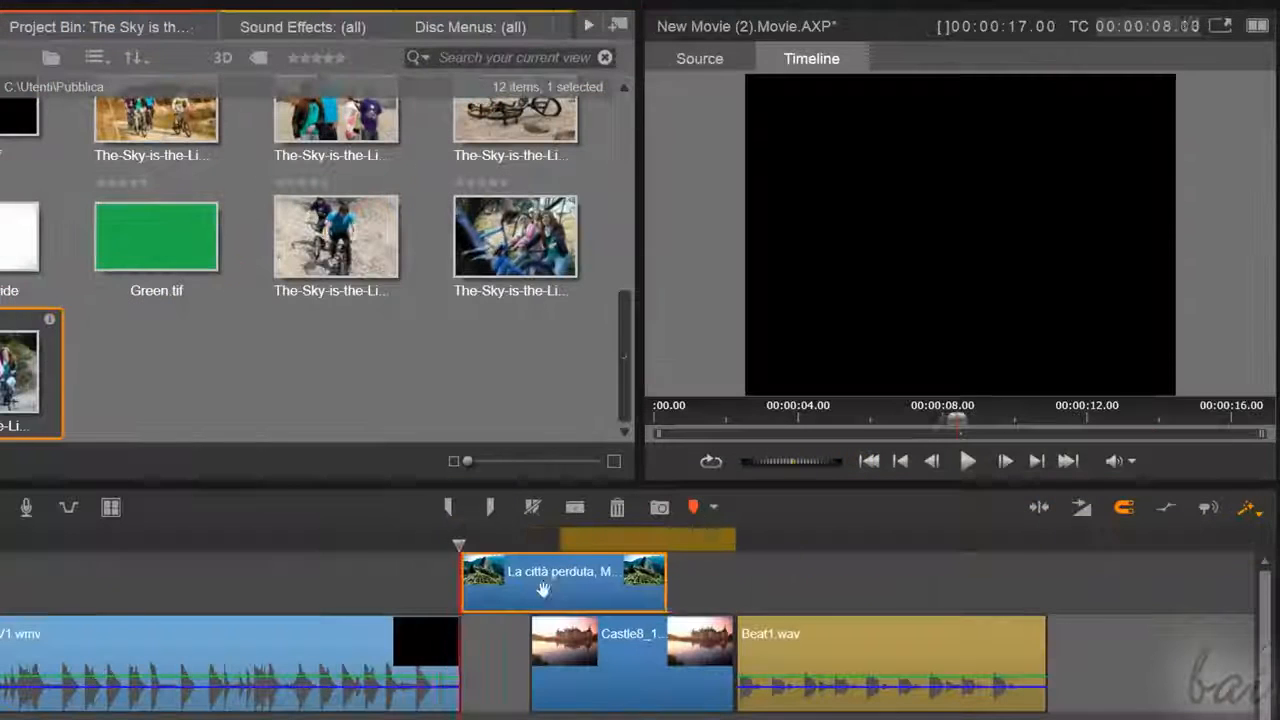
Move La città perduta over the end of IntroBaiV1.wmv and extend its right edge to 00:00:11.11, where Beat1.wav starts
{"action": "left_click_drag", "start_coordinate": [586, 581], "coordinate": [500, 581]}
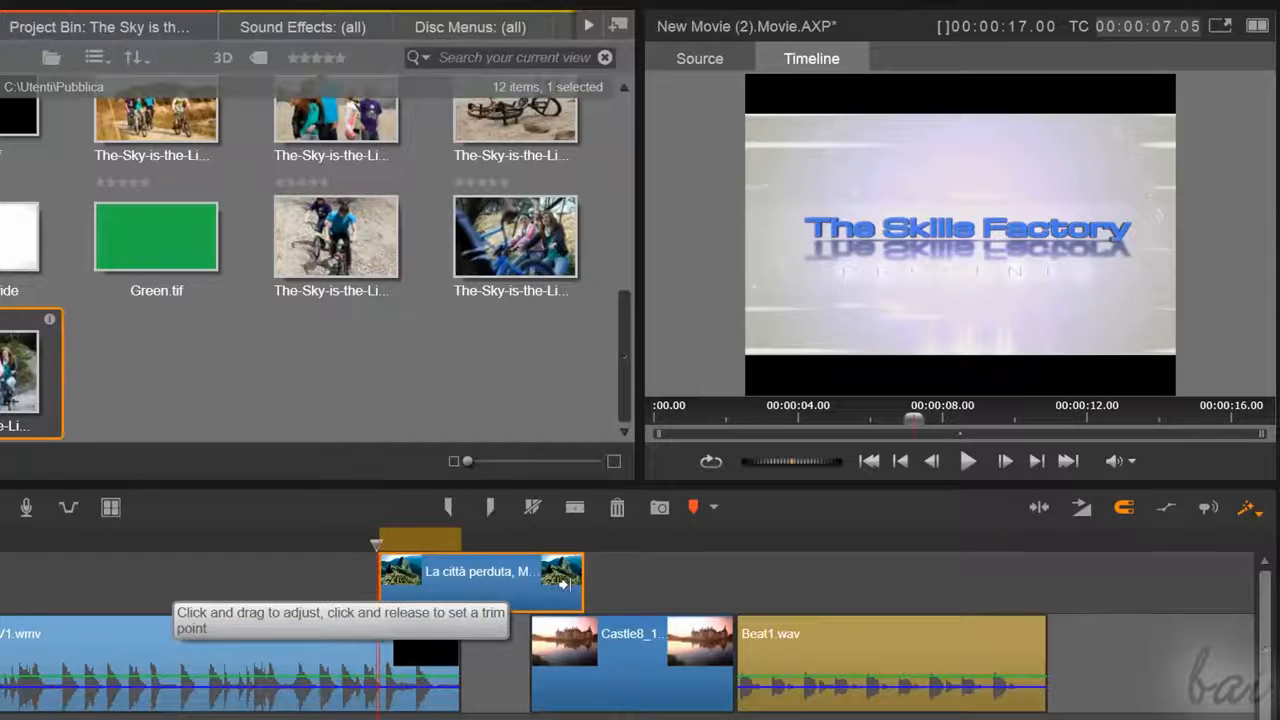
{"action": "left_click_drag", "start_coordinate": [563, 584], "coordinate": [920, 594]}
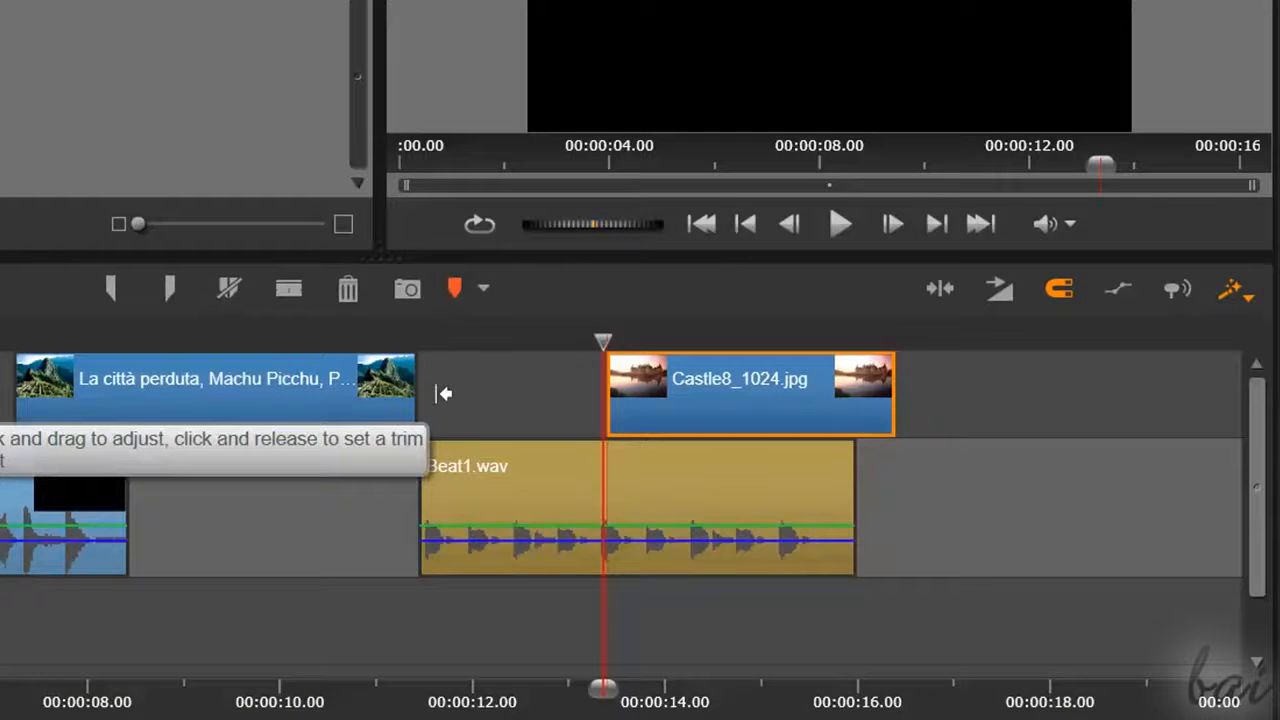
{"action": "left_click_drag", "start_coordinate": [443, 393], "coordinate": [57, 404]}
{"action": "left_click_drag", "start_coordinate": [57, 404], "coordinate": [3, 404]}
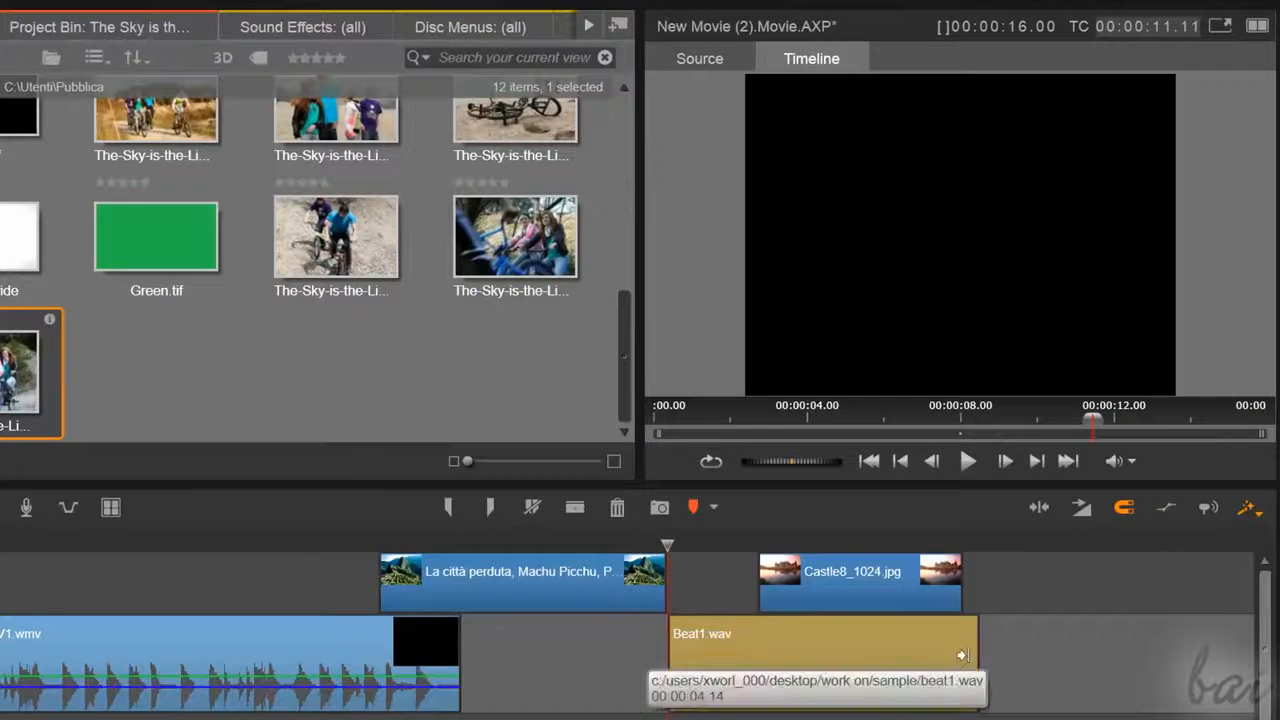
Try to extend the end of Beat1.wav and the start of IntroBaiV1.wmv beyond their original length, and play the result
{"action": "left_click_drag", "start_coordinate": [963, 655], "coordinate": [1140, 675]}
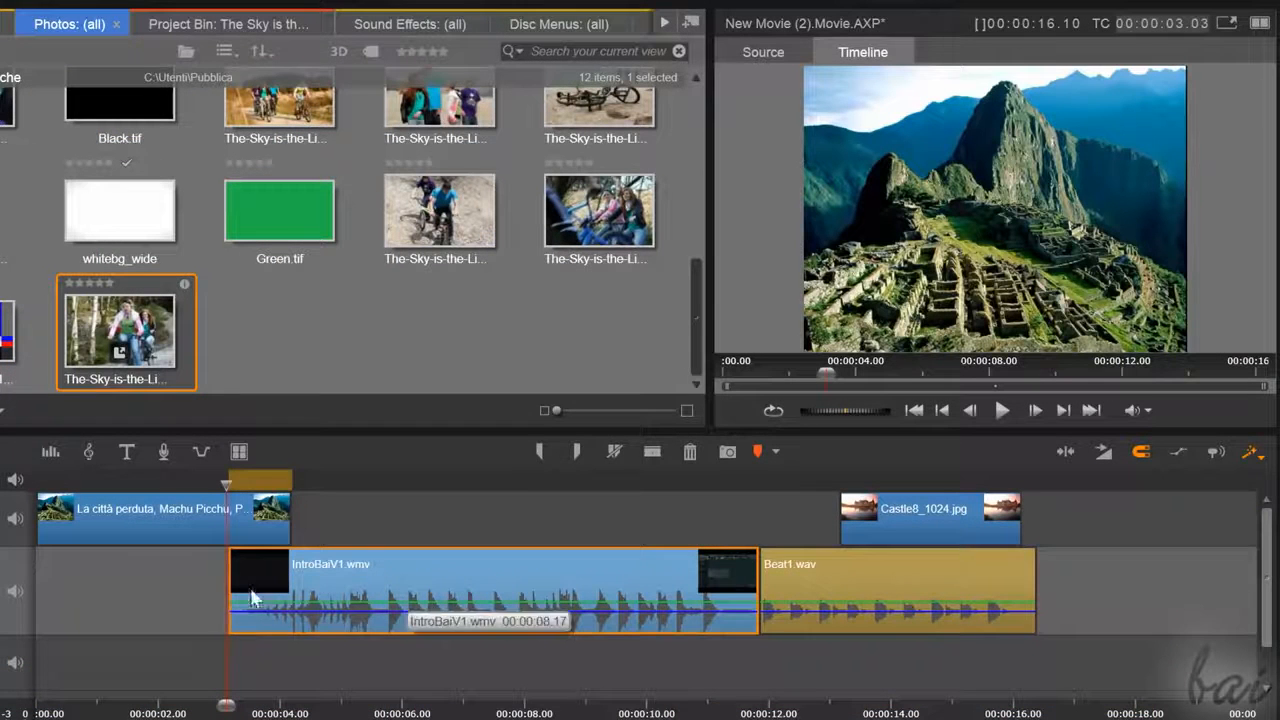
{"action": "left_click_drag", "start_coordinate": [240, 581], "coordinate": [92, 598]}
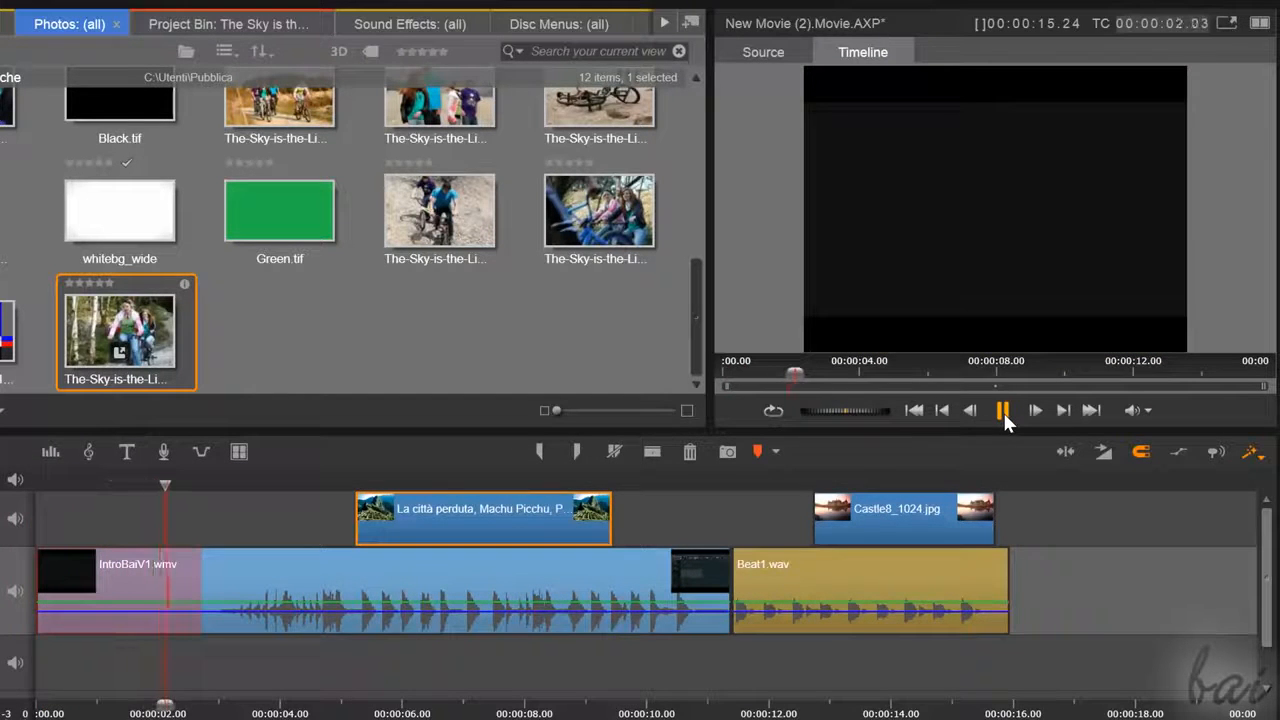
{"action": "left_click", "coordinate": [1003, 412]}
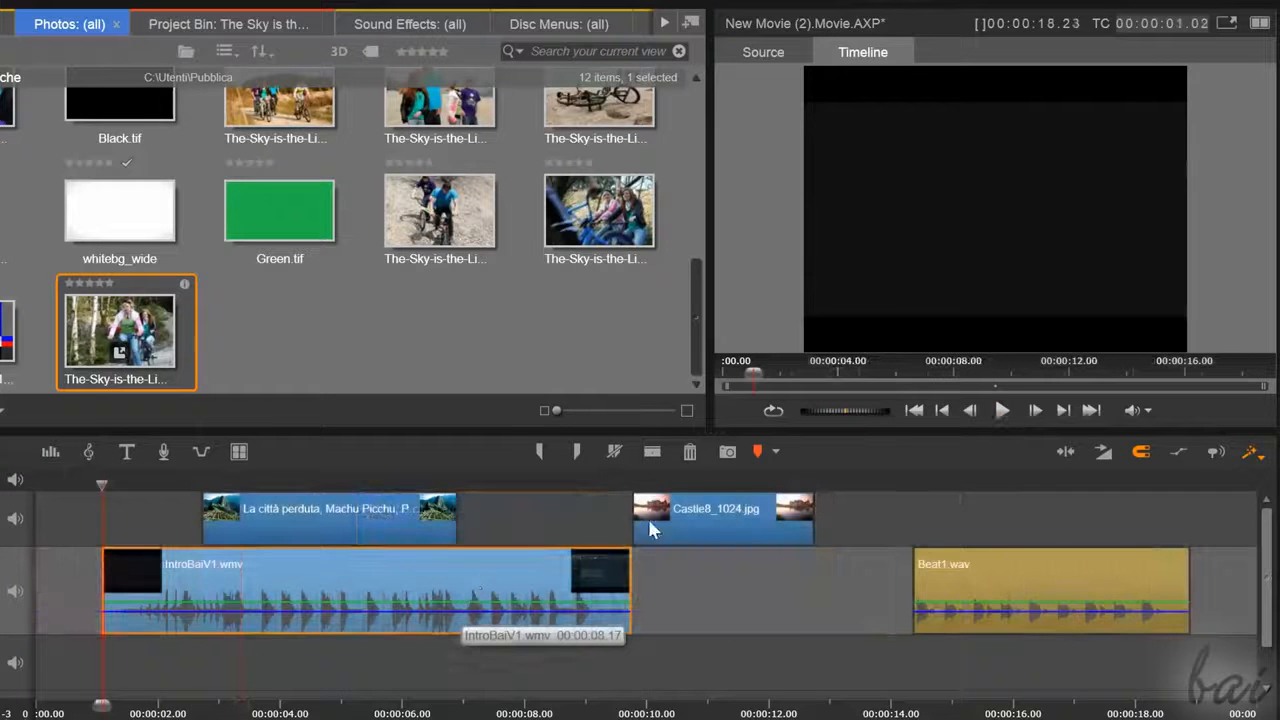
Delete the Castle8_1024.jpg clip from A/V Track (1), undo the deletion and redo it
{"action": "left_click", "coordinate": [808, 487]}
{"action": "left_click", "coordinate": [735, 537]}
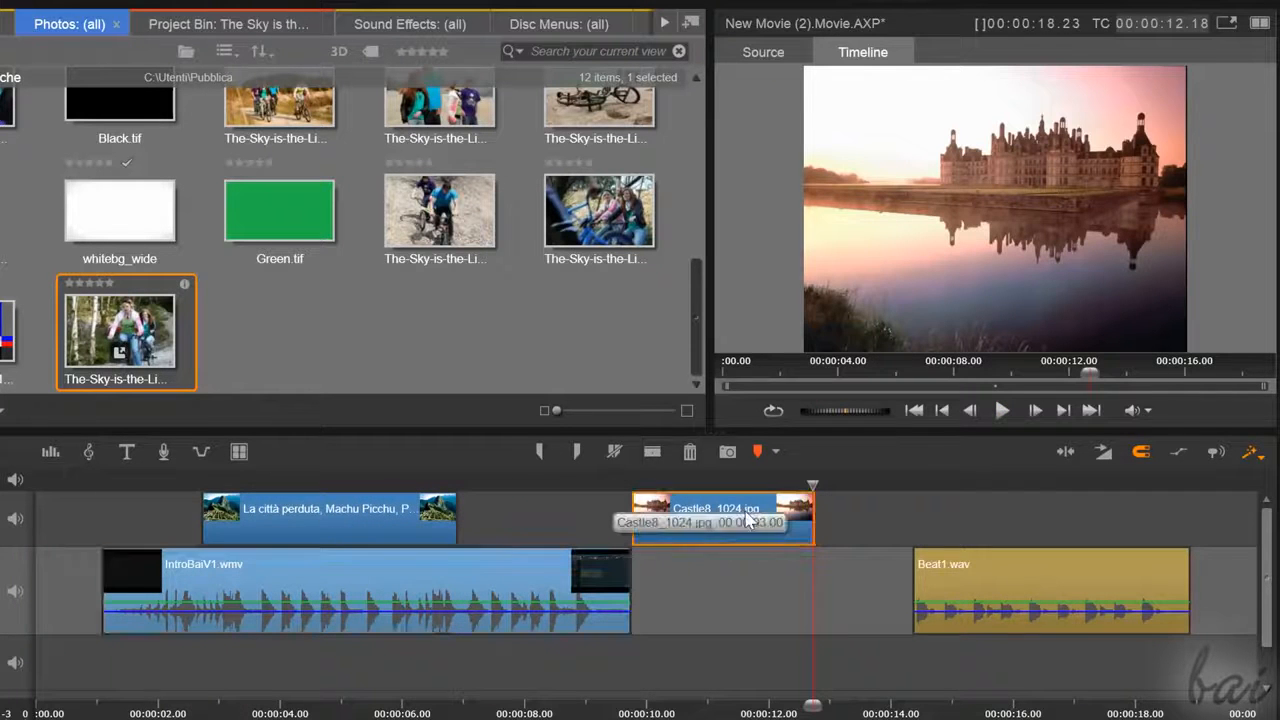
{"action": "right_click", "coordinate": [786, 513]}
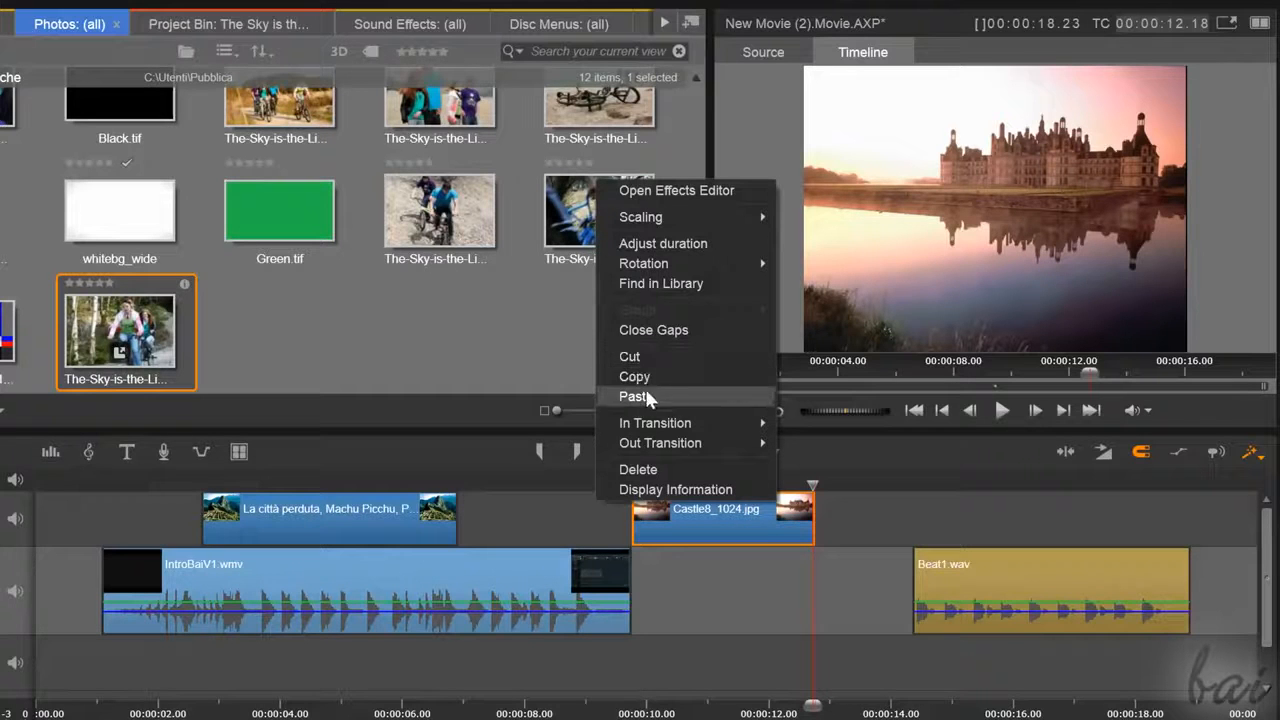
{"action": "left_click", "coordinate": [638, 469]}
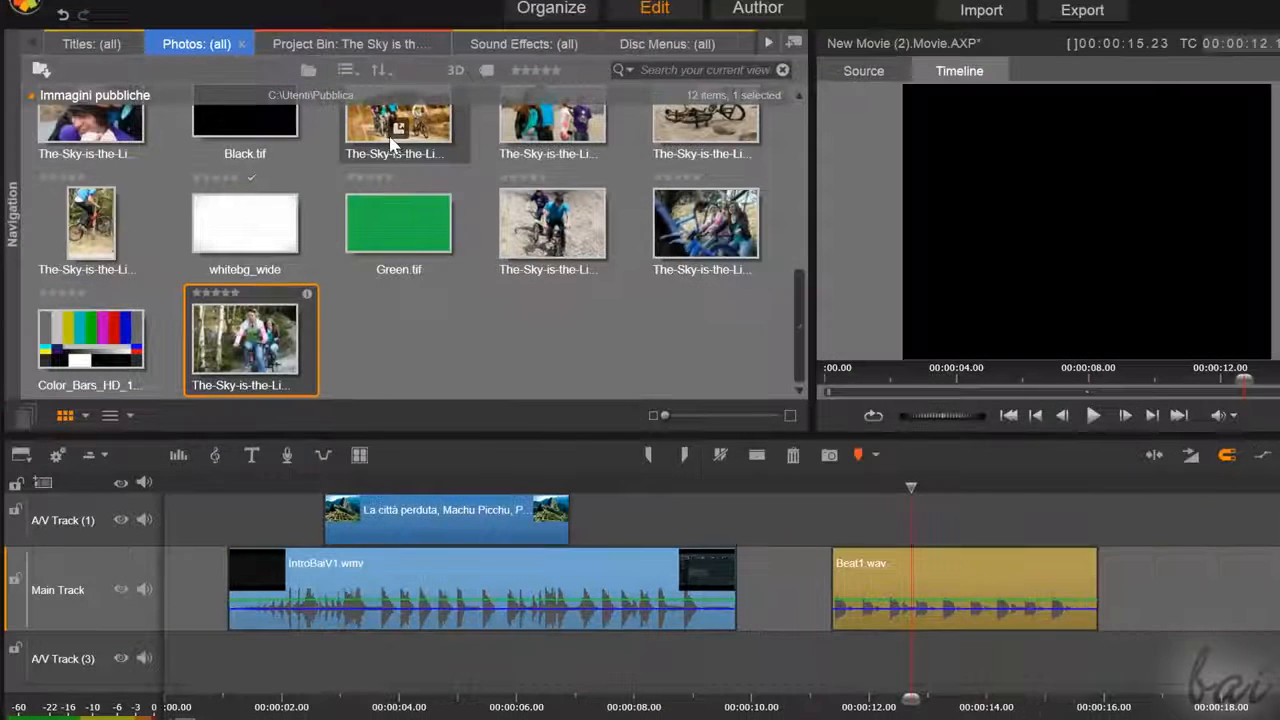
{"action": "left_click", "coordinate": [62, 16]}
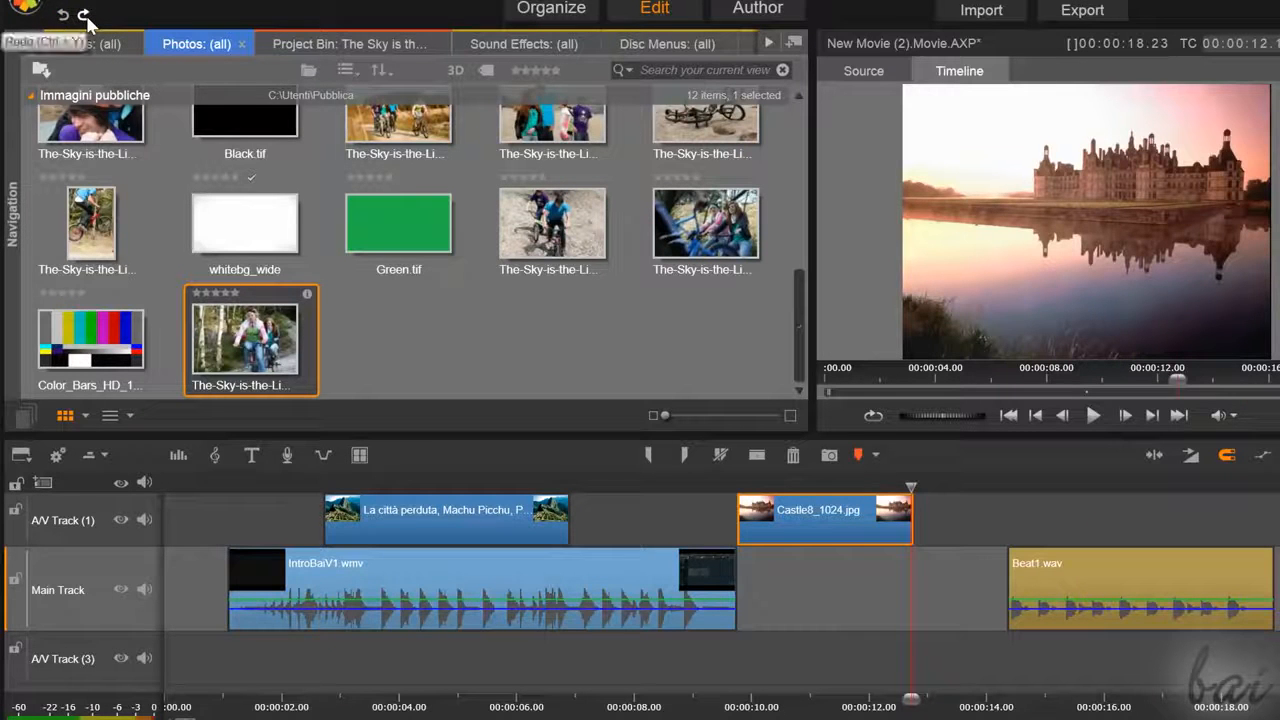
{"action": "left_click", "coordinate": [84, 16]}
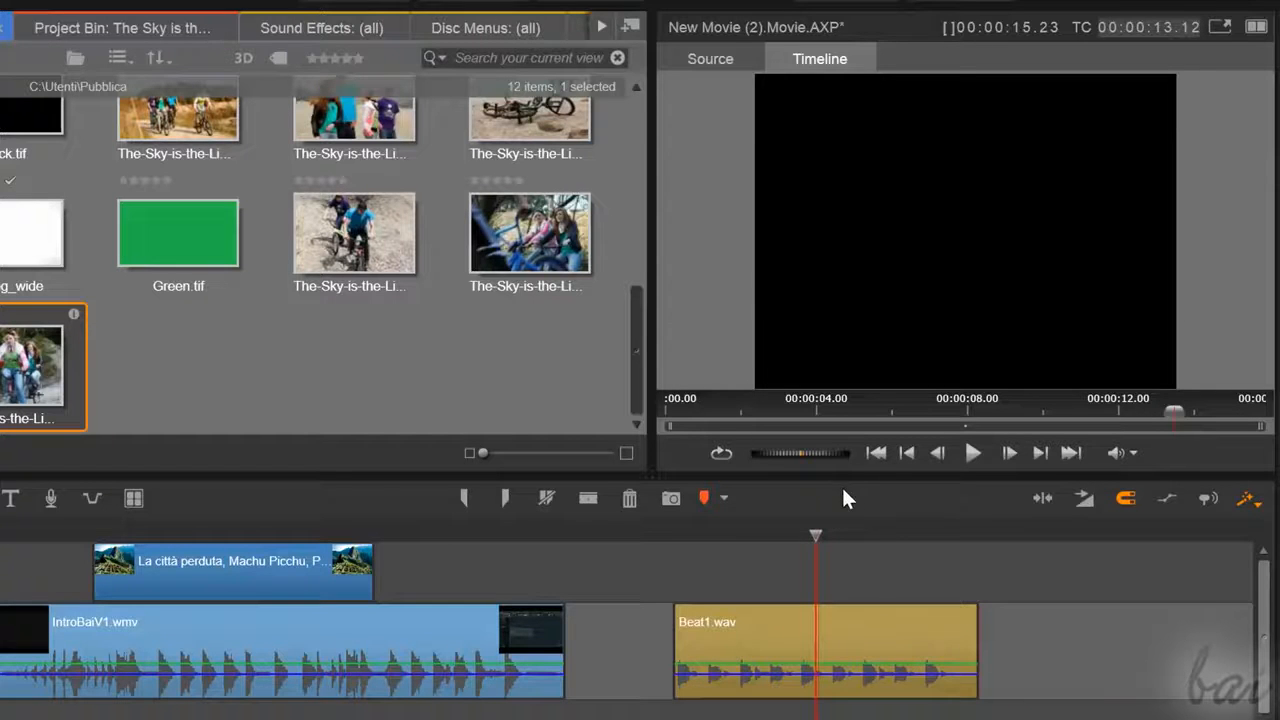
Split Beat1.wav at 00:00:13.12 and move its second piece later on Main Track
{"action": "left_click", "coordinate": [588, 498]}
{"action": "left_click_drag", "start_coordinate": [880, 638], "coordinate": [1035, 640]}
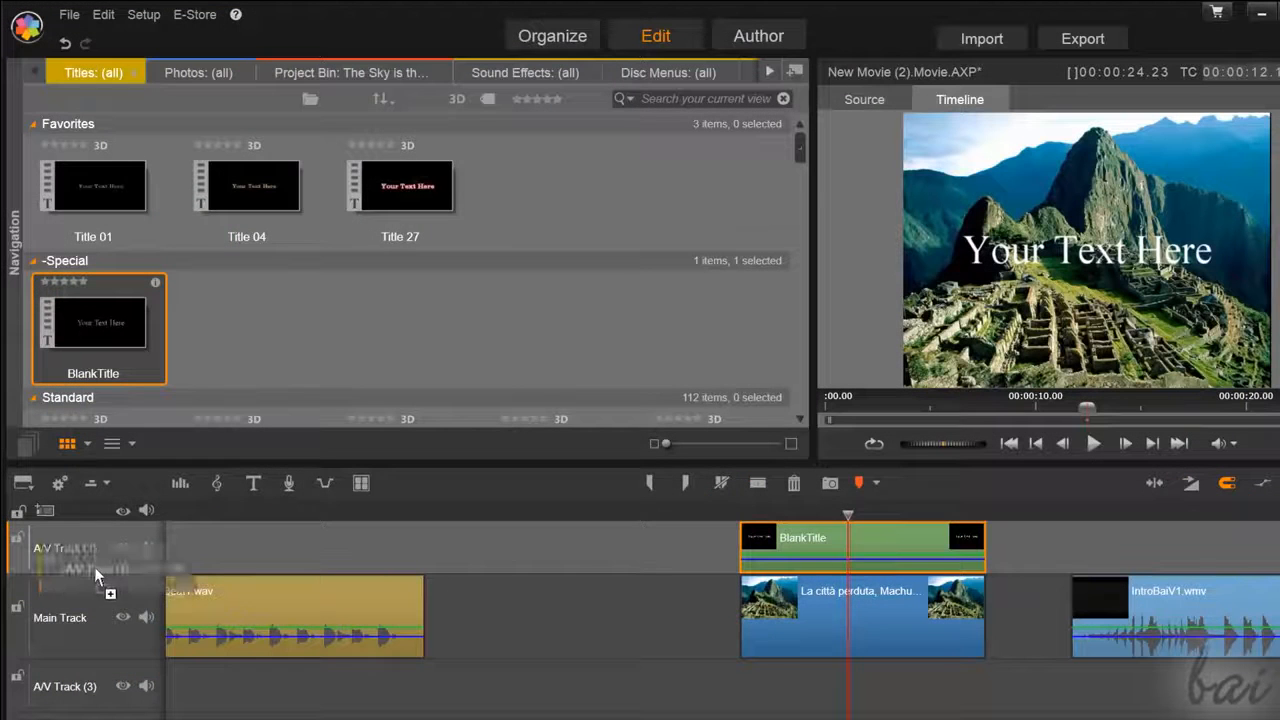
Move A/V Track (1) with its BlankTitle clip below Main Track and return it above
{"action": "left_click_drag", "start_coordinate": [94, 567], "coordinate": [97, 632]}
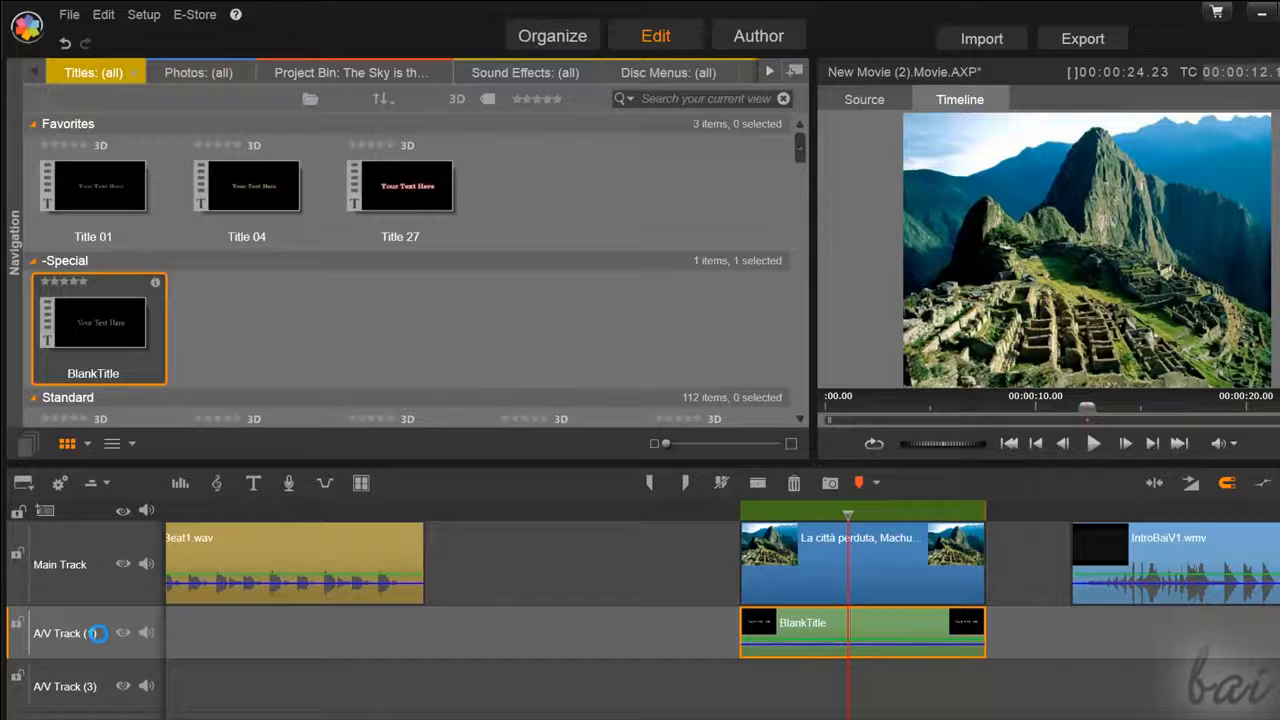
{"action": "left_click_drag", "start_coordinate": [100, 638], "coordinate": [105, 538]}
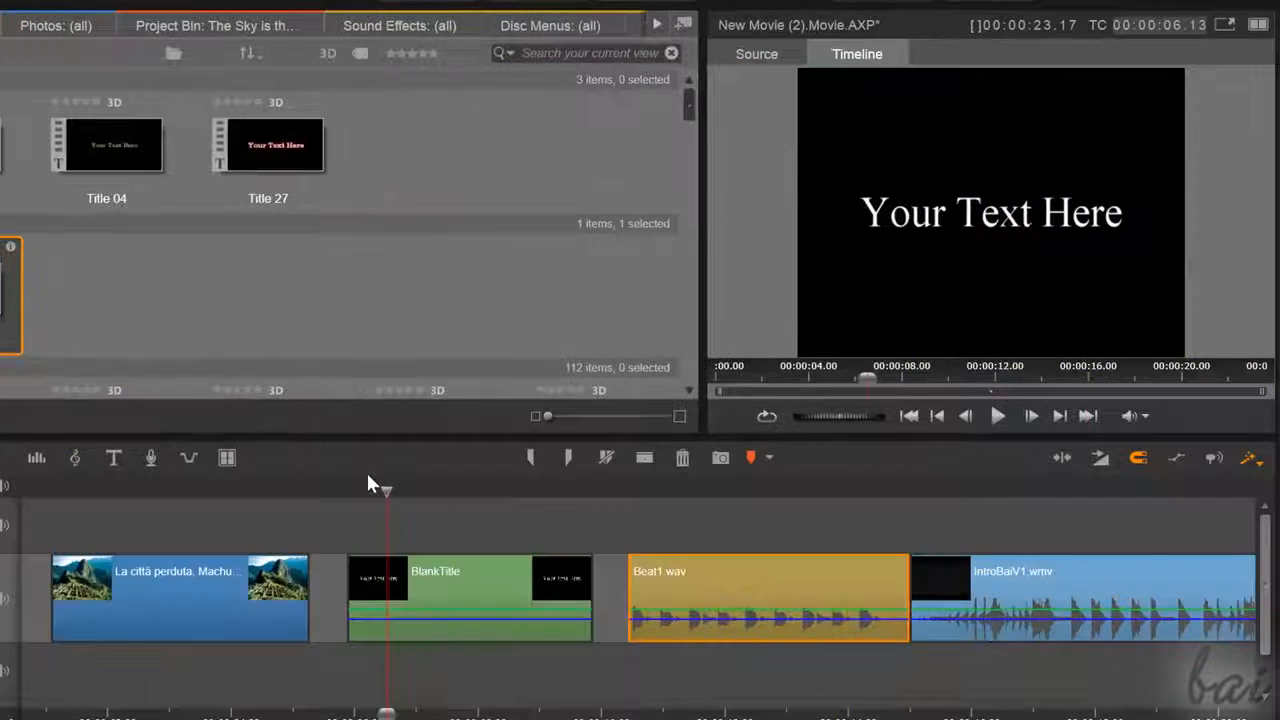
Place BlankTitle on A/V Track (1) directly above La città perduta and scrub the playhead through the overlaid clips
{"action": "left_click_drag", "start_coordinate": [366, 485], "coordinate": [240, 506]}
{"action": "left_click_drag", "start_coordinate": [311, 527], "coordinate": [426, 527]}
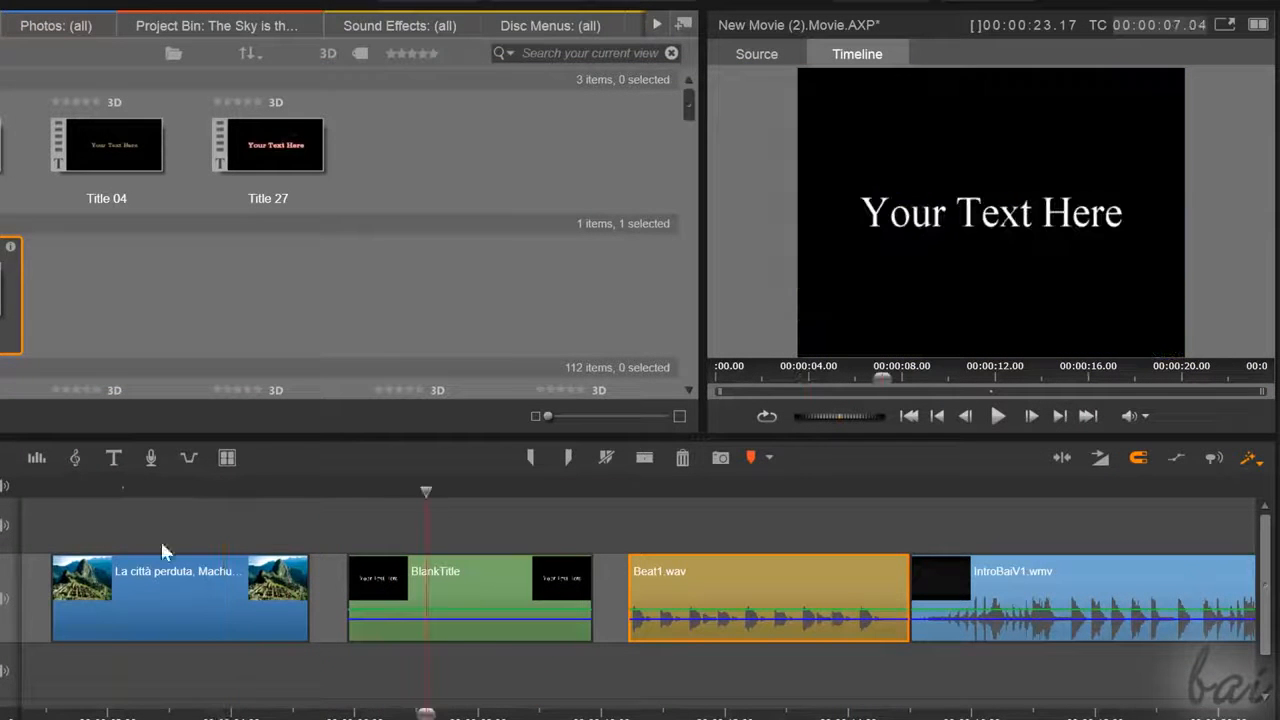
{"action": "left_click_drag", "start_coordinate": [463, 590], "coordinate": [180, 530]}
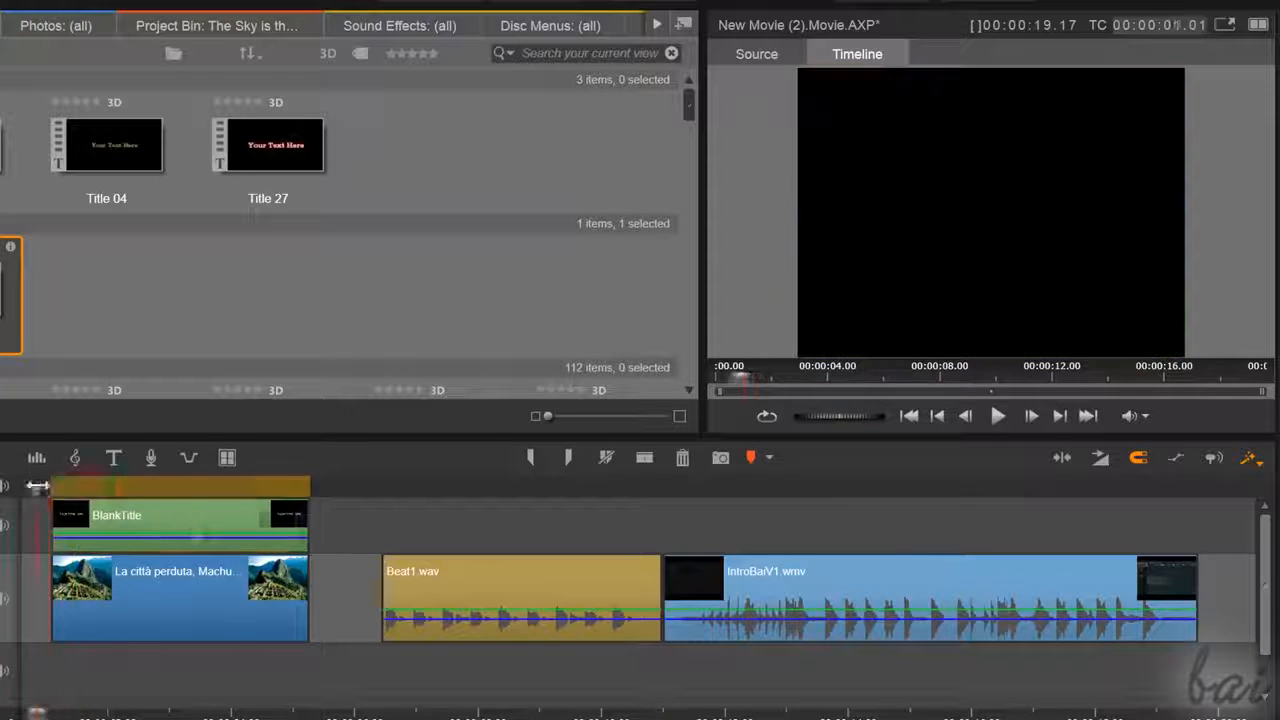
{"action": "left_click_drag", "start_coordinate": [52, 489], "coordinate": [73, 491]}
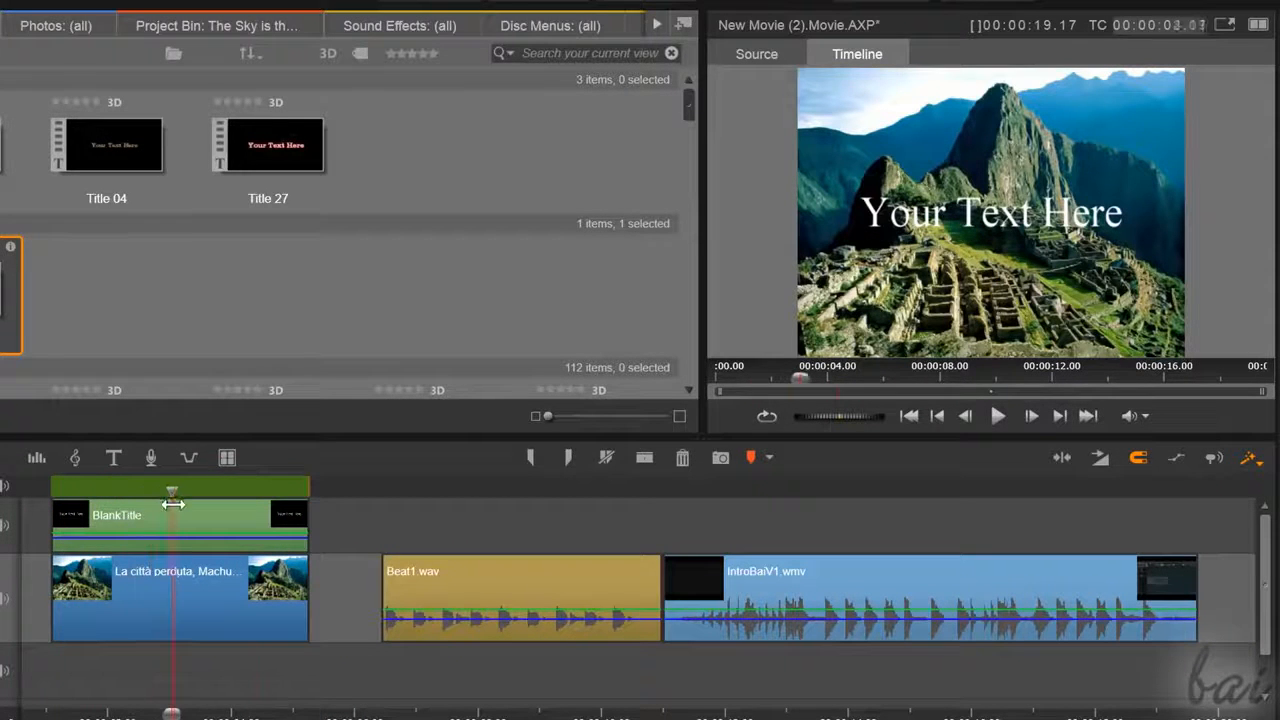
{"action": "left_click_drag", "start_coordinate": [290, 505], "coordinate": [314, 508]}
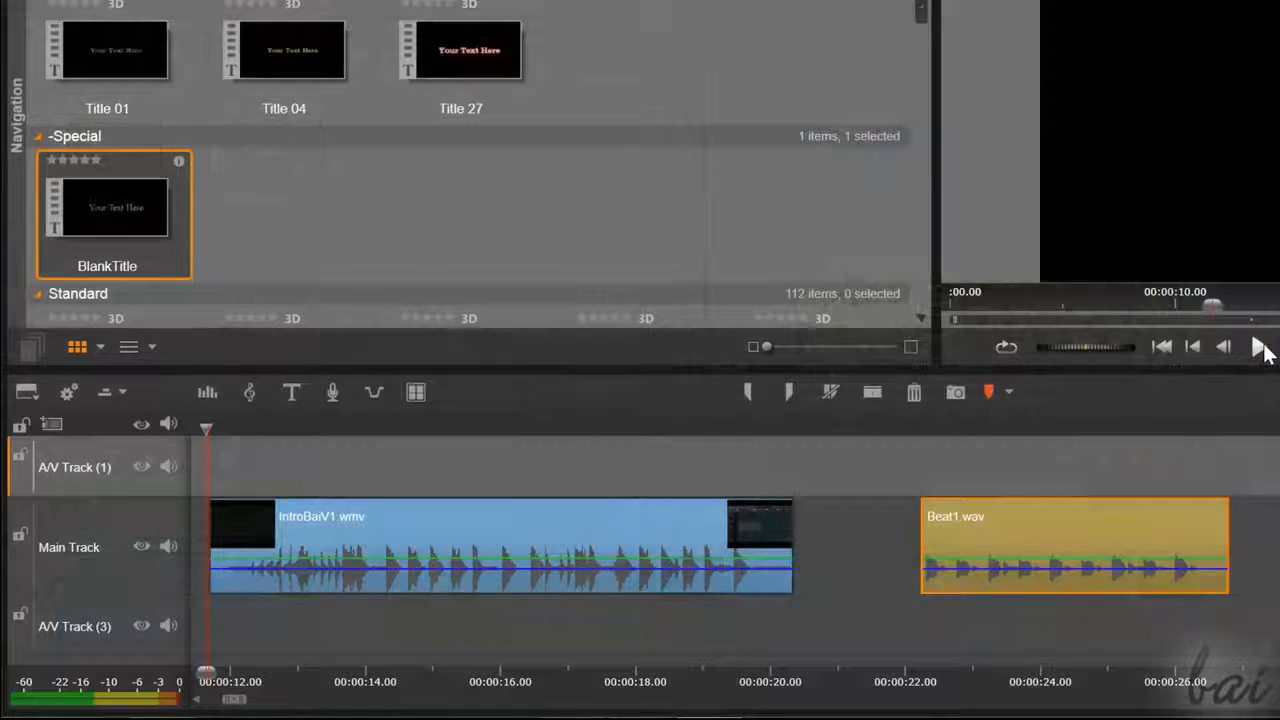
Play the timeline from the start of IntroBaiV1.wmv and return the playhead to the beginning of that clip
{"action": "left_click", "coordinate": [1259, 346]}
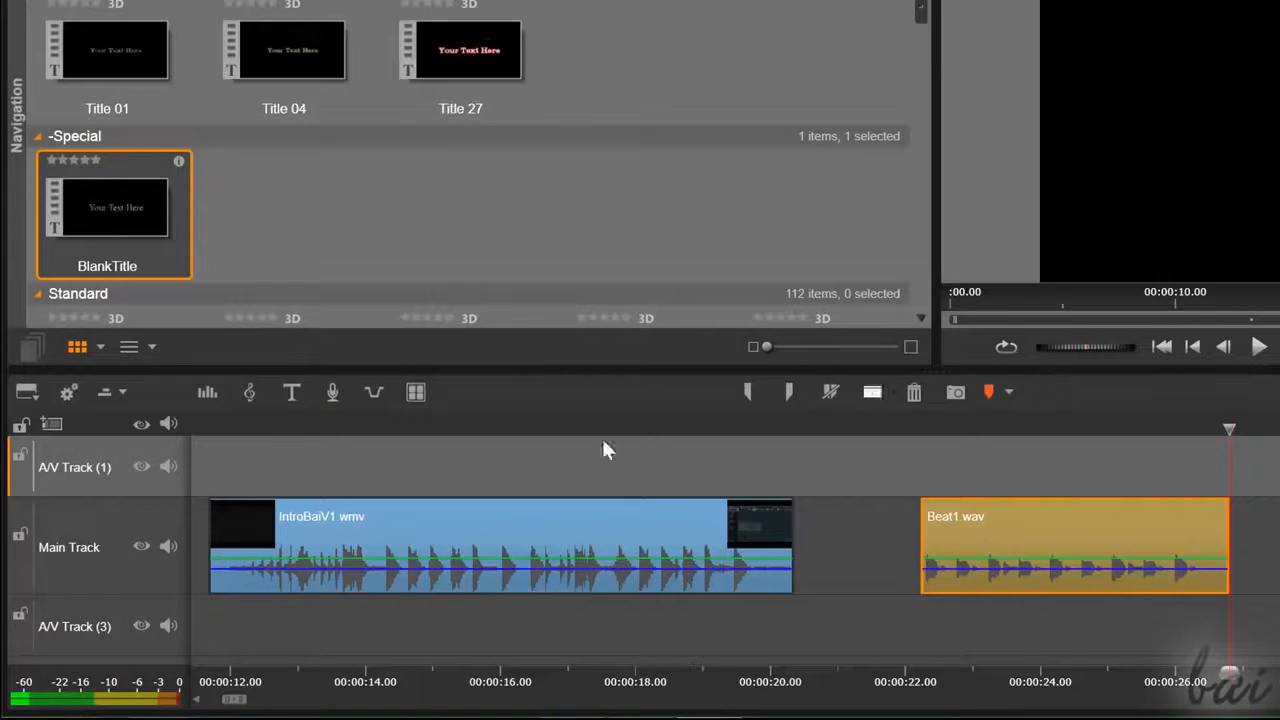
{"action": "left_click", "coordinate": [222, 428]}
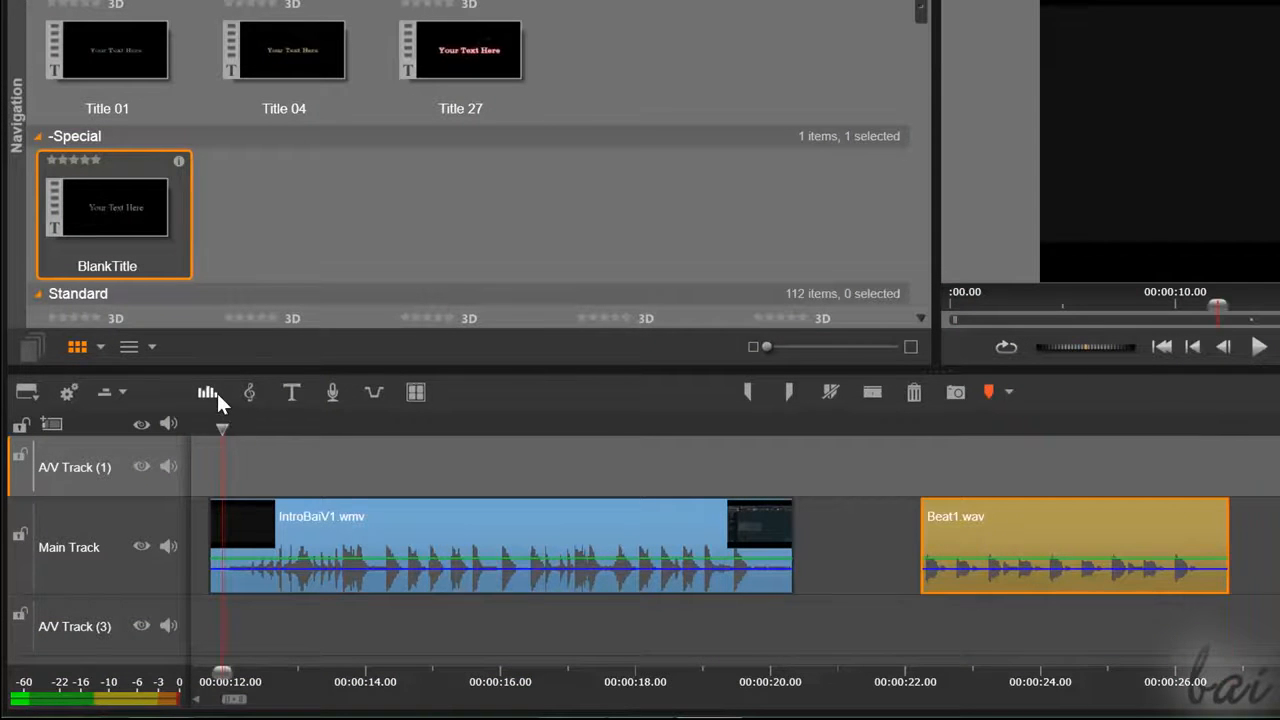
Show the audio mixer for the tracks and lower the volume of Main Track
{"action": "left_click", "coordinate": [216, 391]}
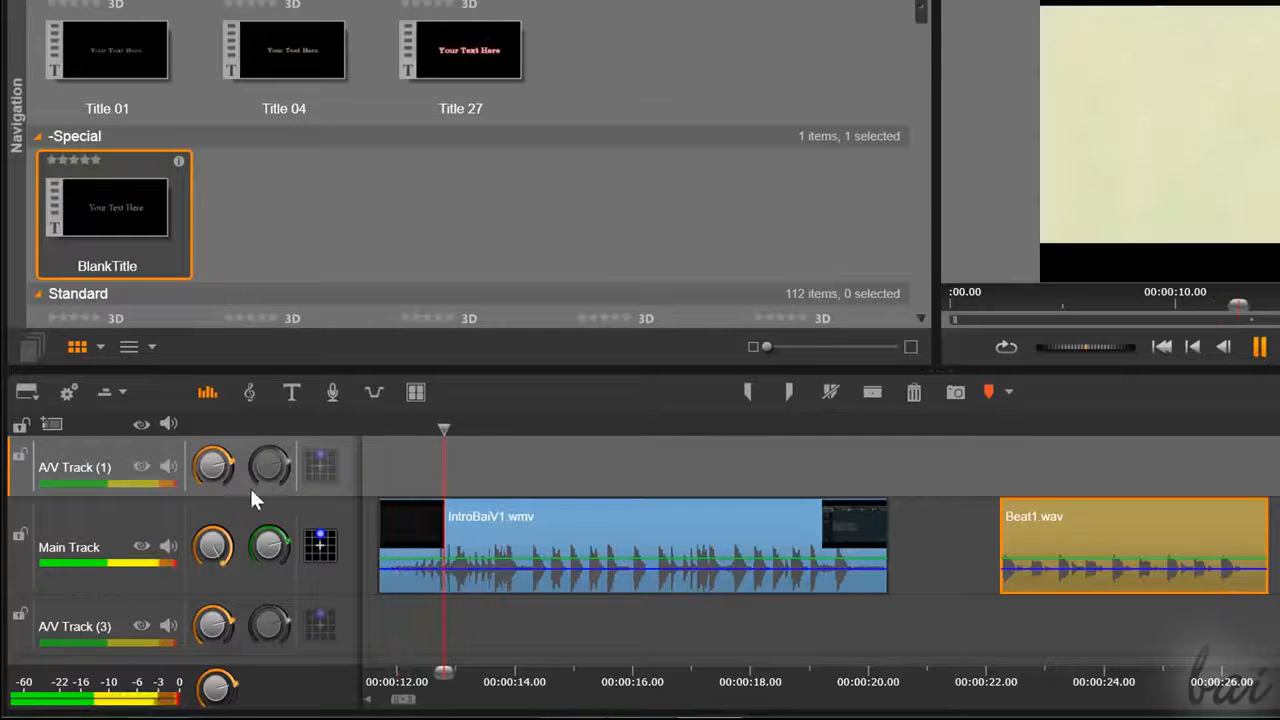
{"action": "mouse_move", "coordinate": [209, 544]}
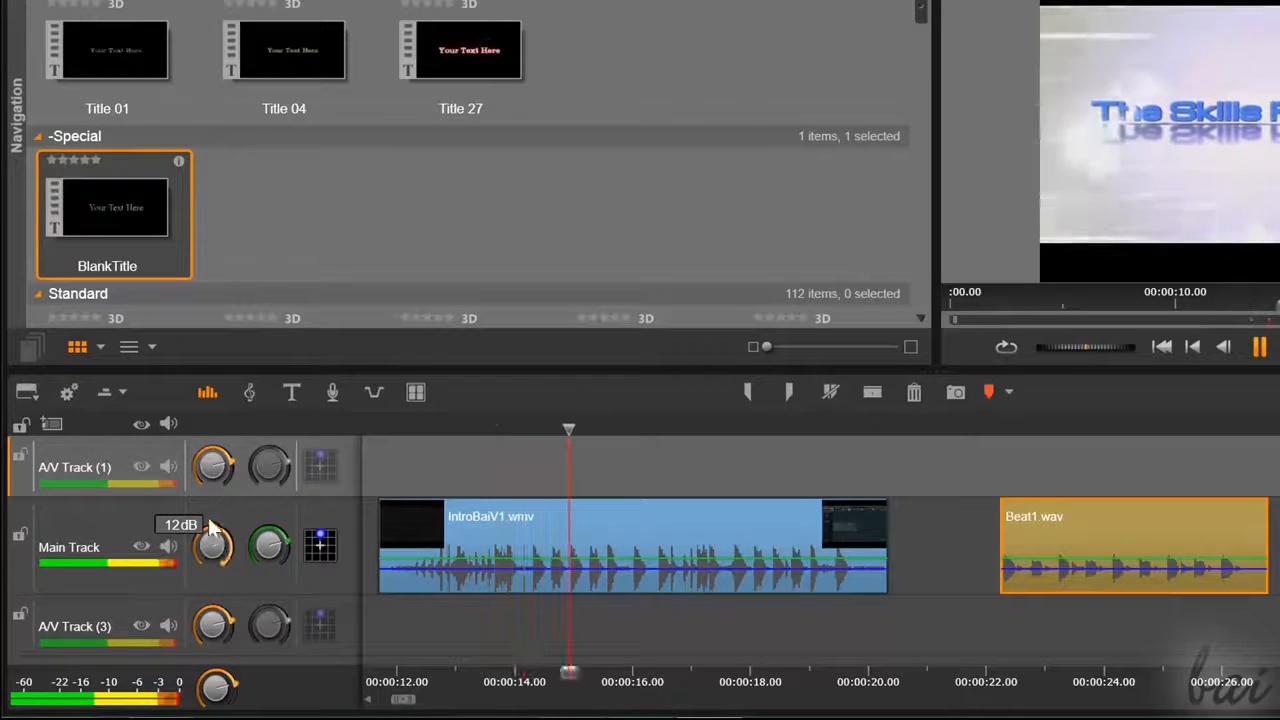
{"action": "left_click_drag", "start_coordinate": [212, 553], "coordinate": [183, 526]}
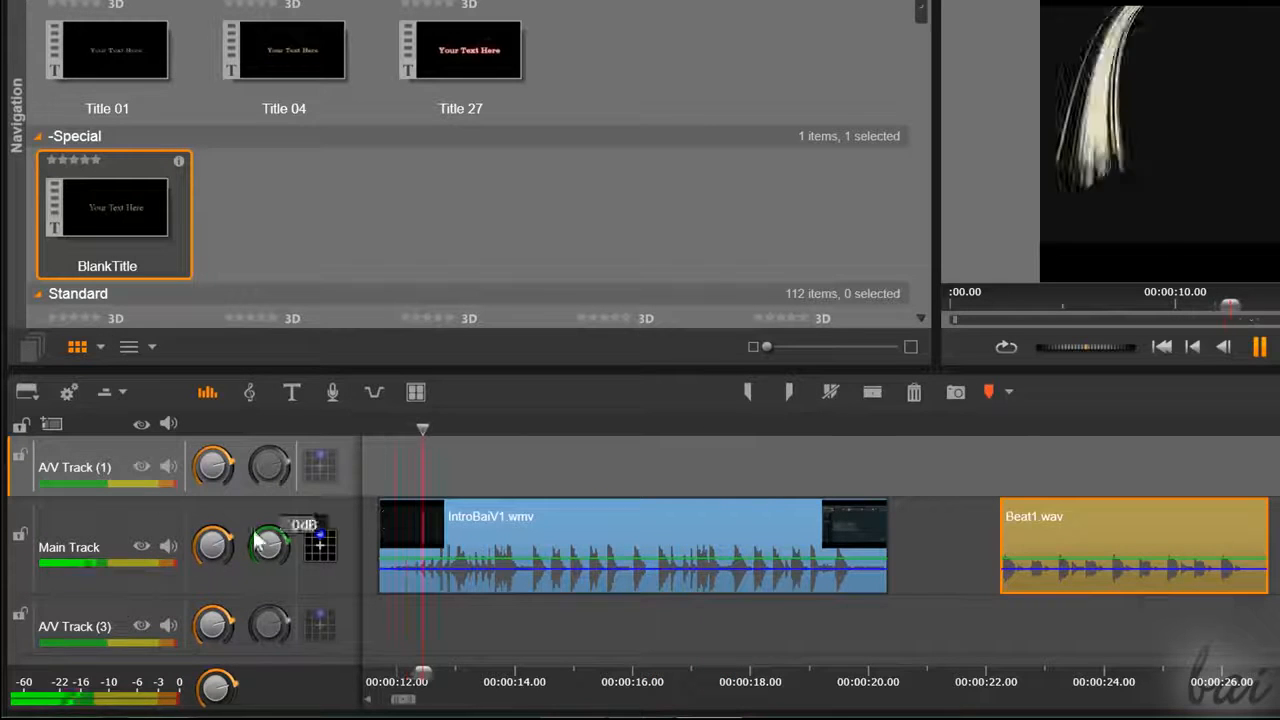
Turn the volume of Main Track down to -3 dB during playback and stop the playback
{"action": "mouse_move", "coordinate": [215, 558]}
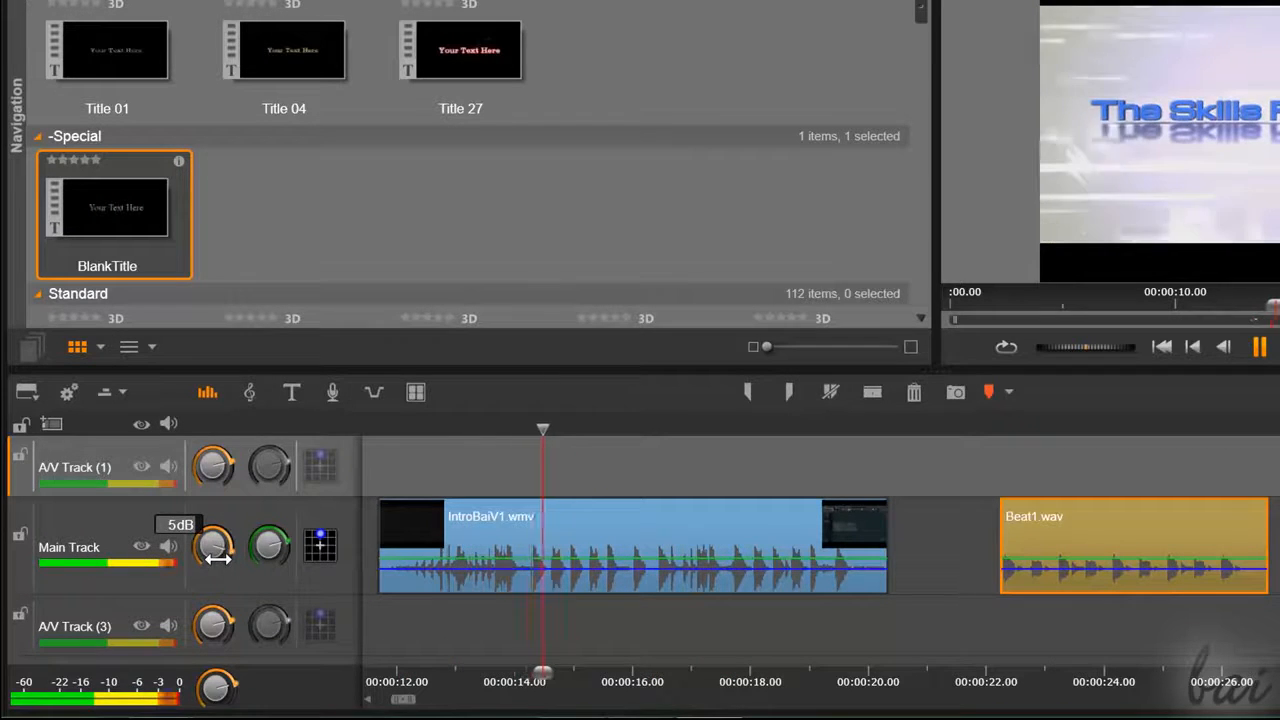
{"action": "left_click_drag", "start_coordinate": [217, 558], "coordinate": [209, 547]}
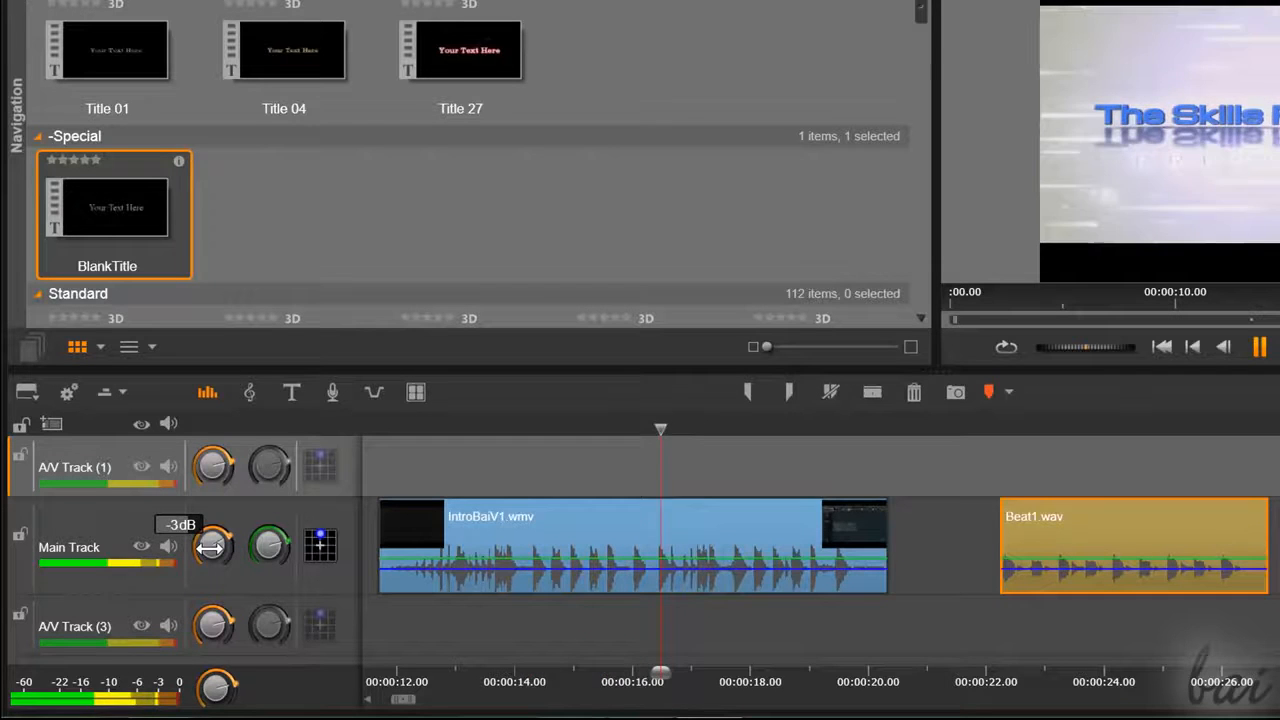
{"action": "key", "text": "space"}
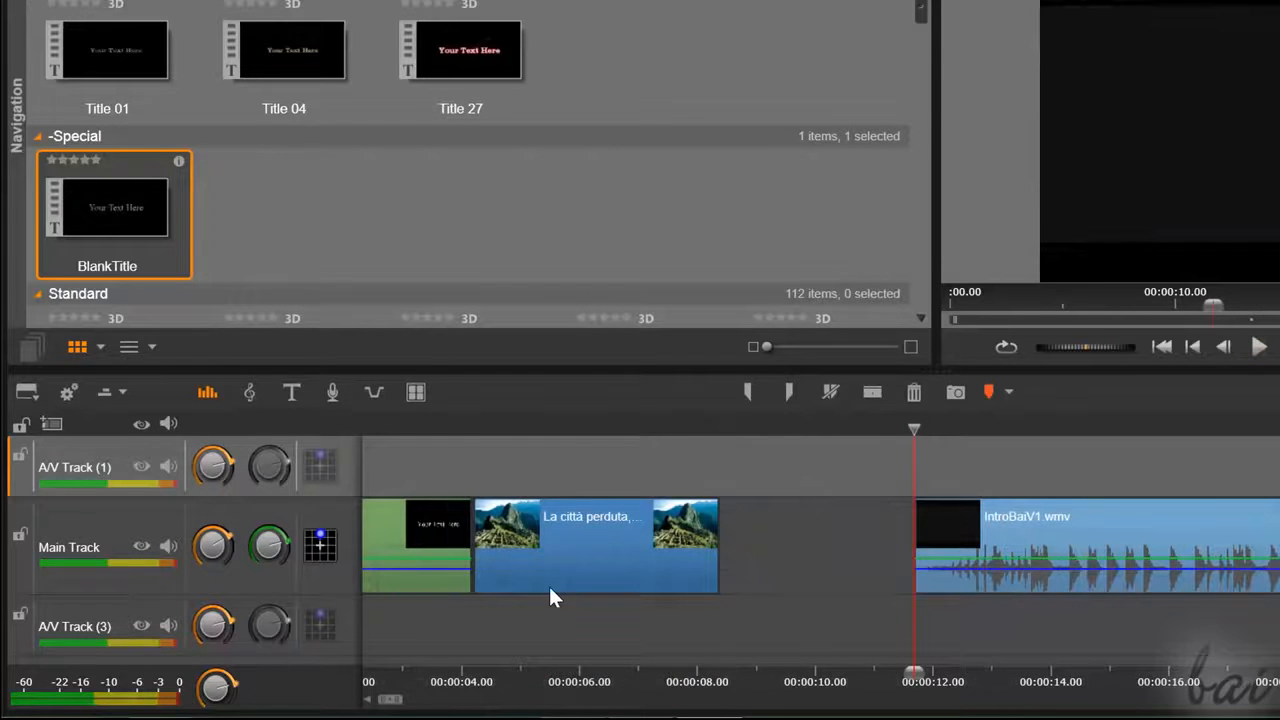
Select La città perduta and IntroBaiV1.wmv on Main Track in turn to compare their audio controls, and play the timeline
{"action": "left_click", "coordinate": [550, 590]}
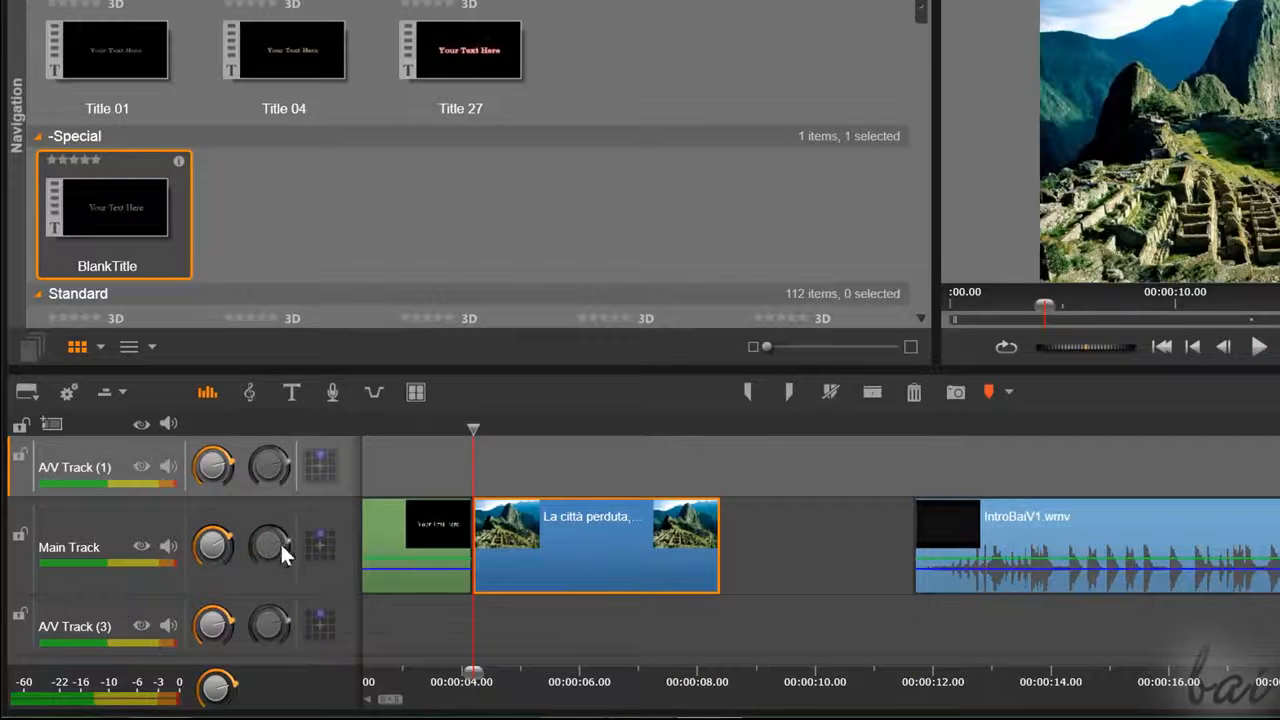
{"action": "left_click", "coordinate": [1067, 526]}
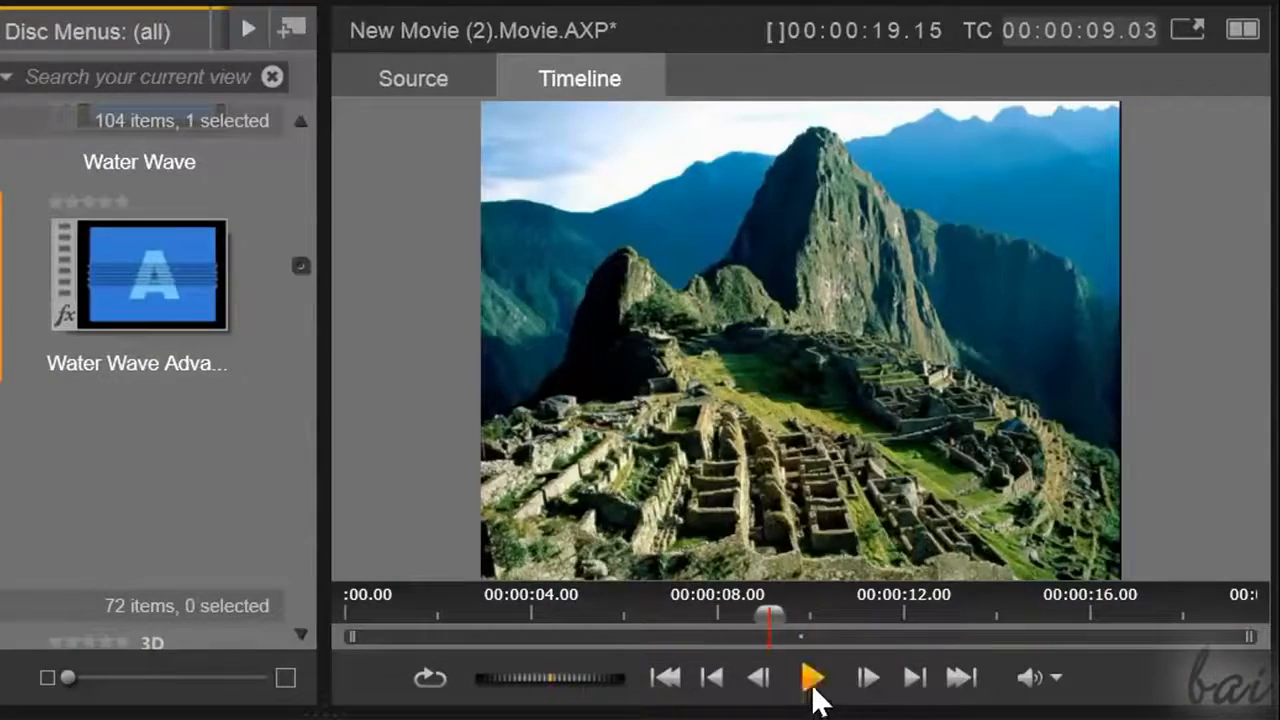
{"action": "left_click", "coordinate": [813, 680]}
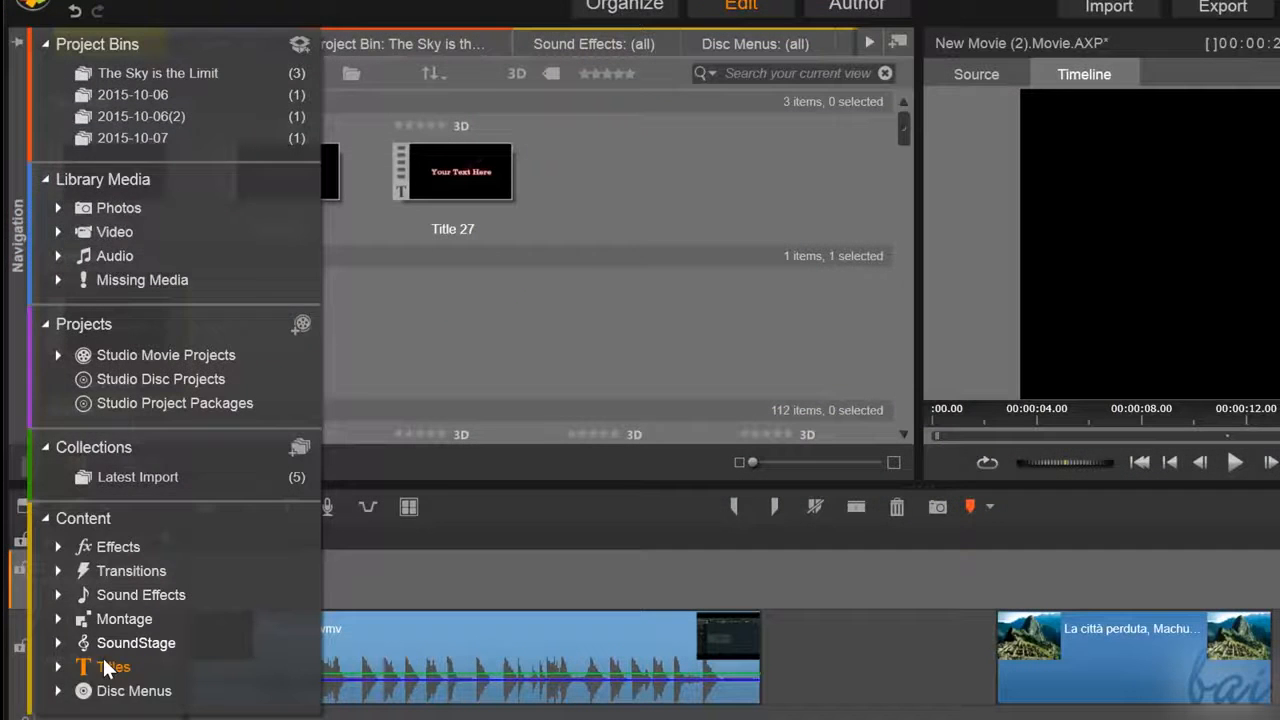
Browse the Titles library and place BlankTitle on A/V Track (1), overlapping the start of La città perduta
{"action": "left_click_drag", "start_coordinate": [907, 119], "coordinate": [906, 125]}
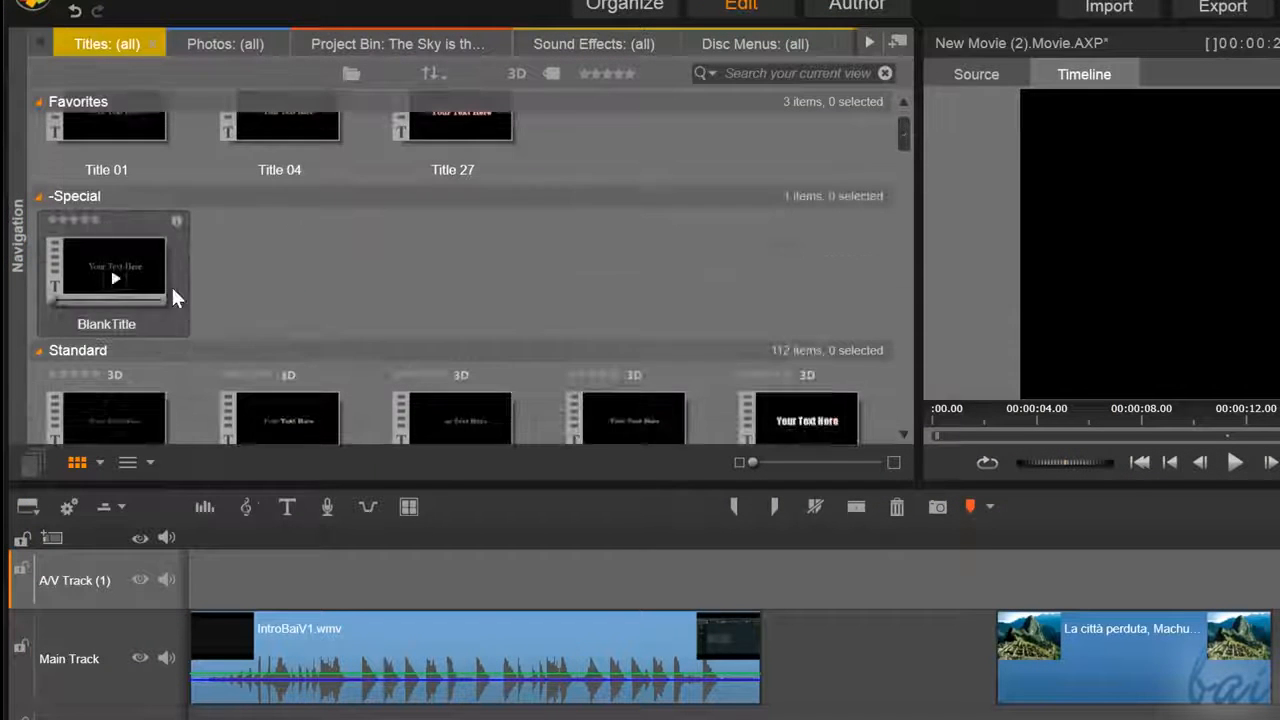
{"action": "left_click", "coordinate": [166, 250]}
{"action": "left_click_drag", "start_coordinate": [113, 259], "coordinate": [950, 580]}
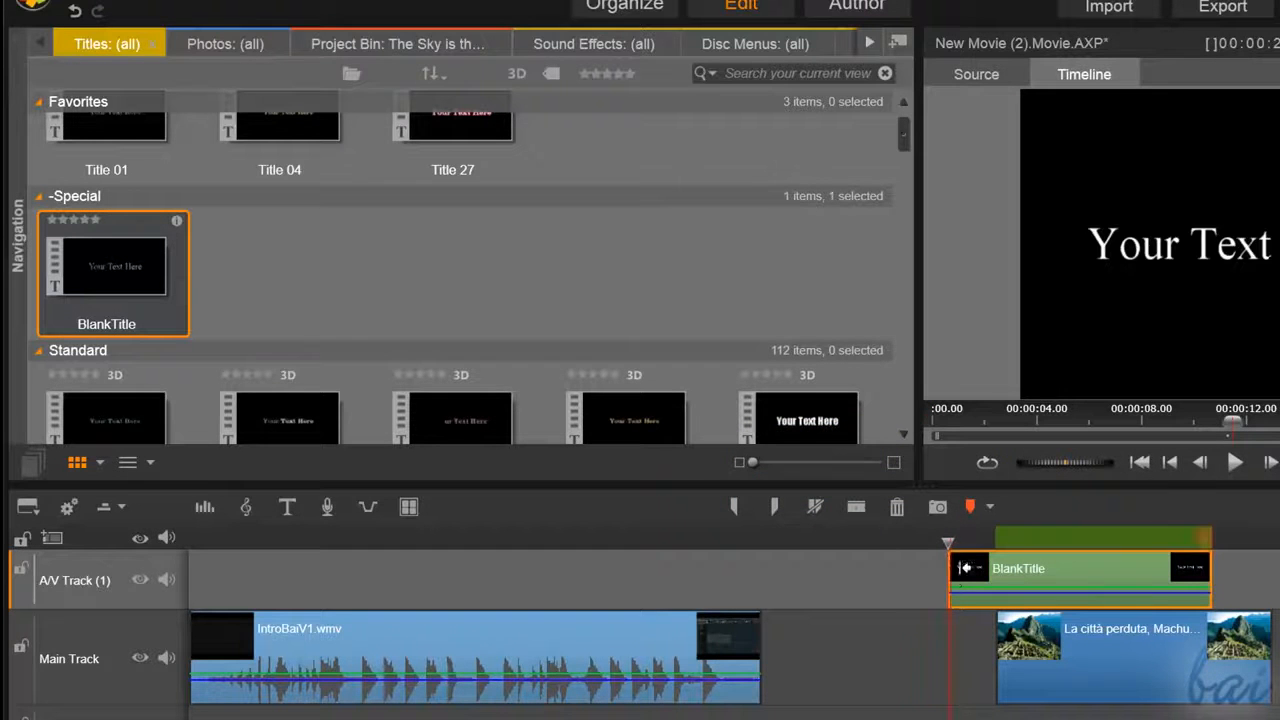
Open the BlankTitle clip for editing, replace its text with "hello", and change the font size and make it bold
{"action": "left_click", "coordinate": [1064, 574]}
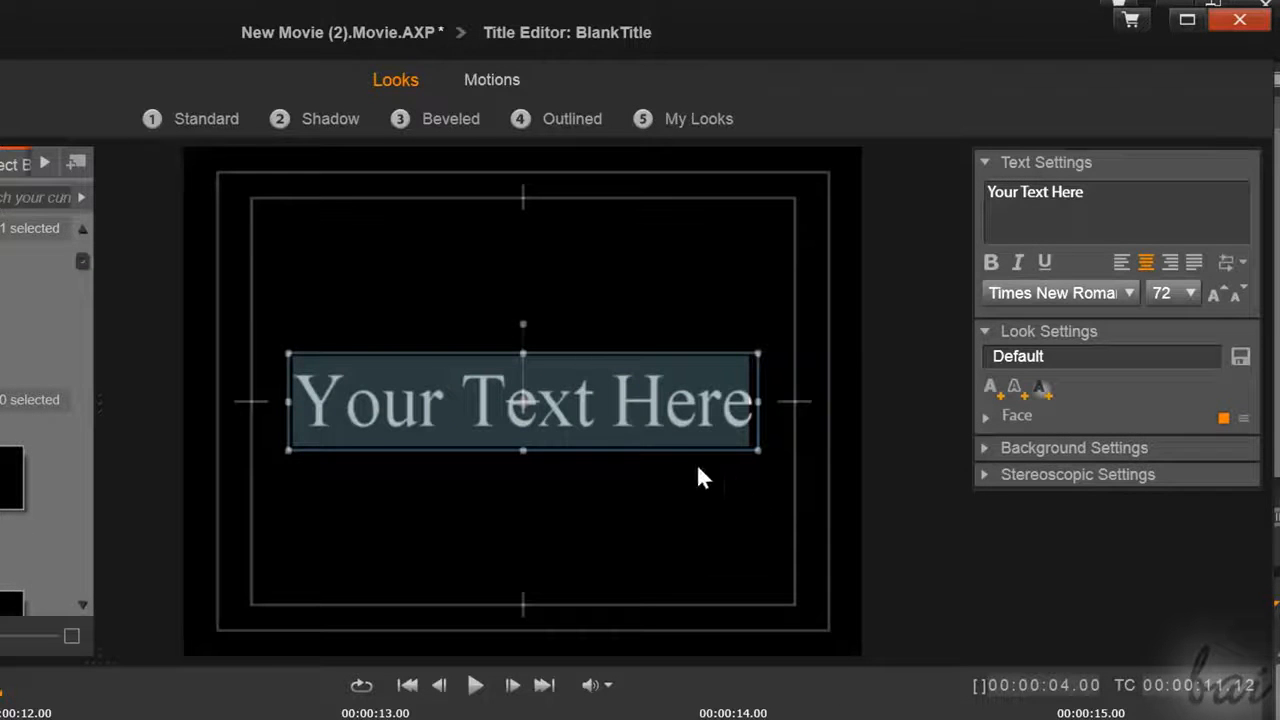
{"action": "type", "text": "hello"}
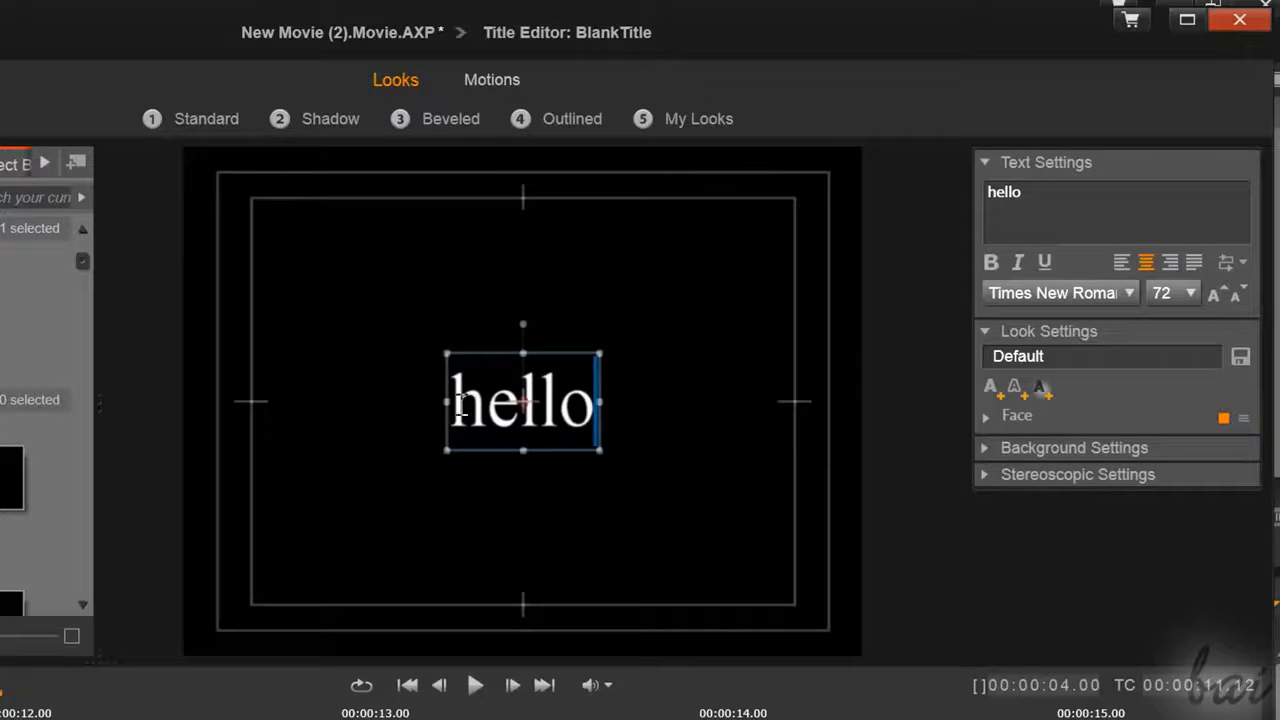
{"action": "left_click", "coordinate": [1190, 292]}
{"action": "scroll", "coordinate": [1200, 540], "scroll_direction": "down", "scroll_amount": 3}
{"action": "left_click", "coordinate": [1168, 572]}
{"action": "left_click", "coordinate": [991, 260]}
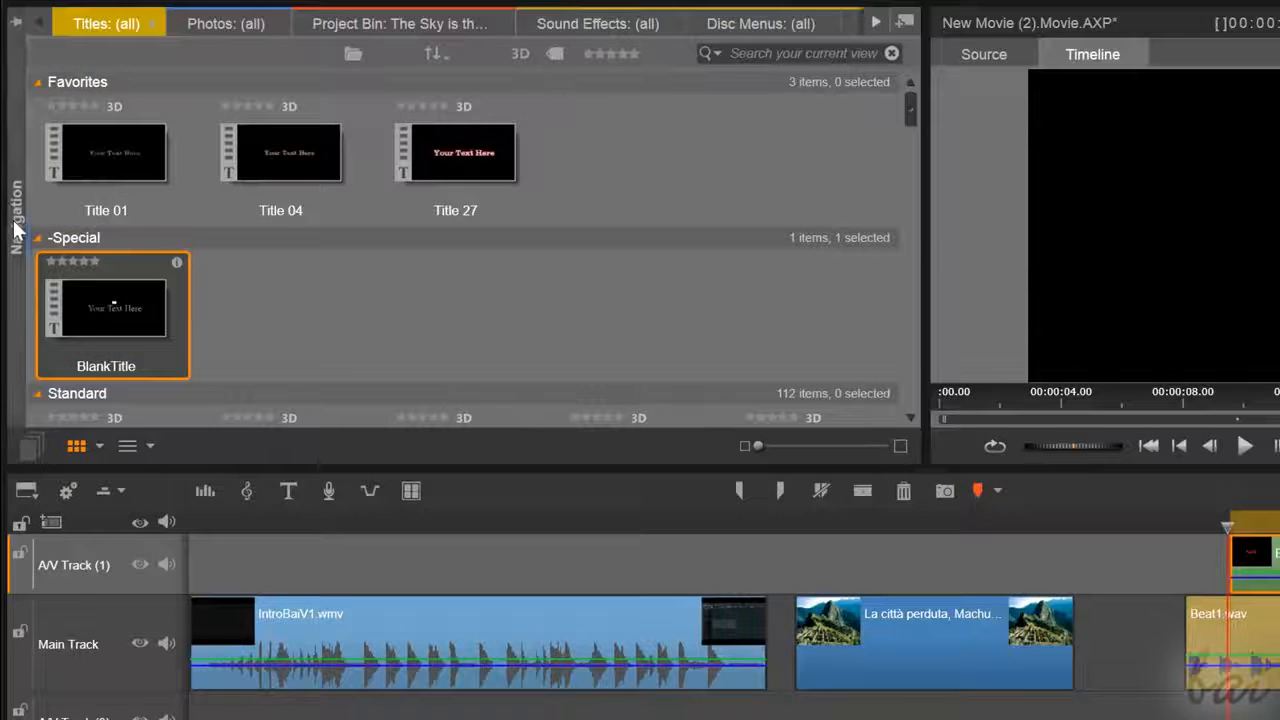
Preview the Water Wave (Wide Waves) effect from the Effects library and apply it to La città perduta on Main Track
{"action": "left_click", "coordinate": [14, 228]}
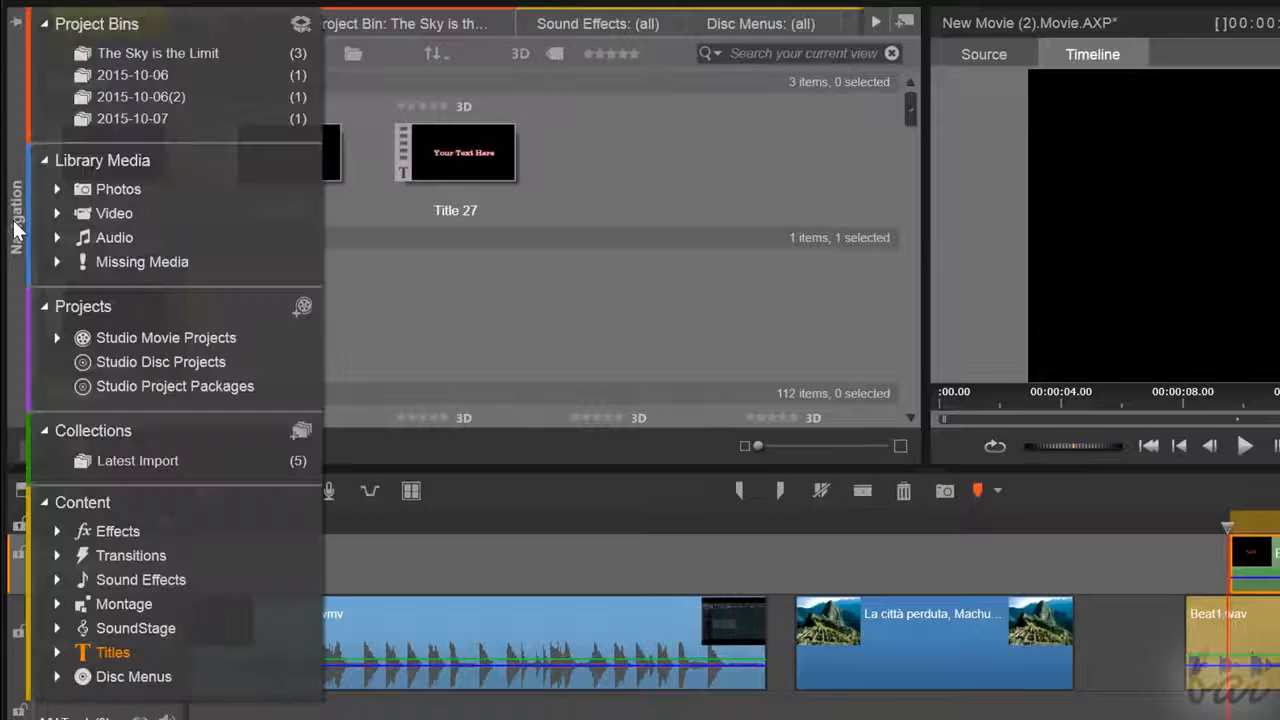
{"action": "left_click", "coordinate": [118, 531]}
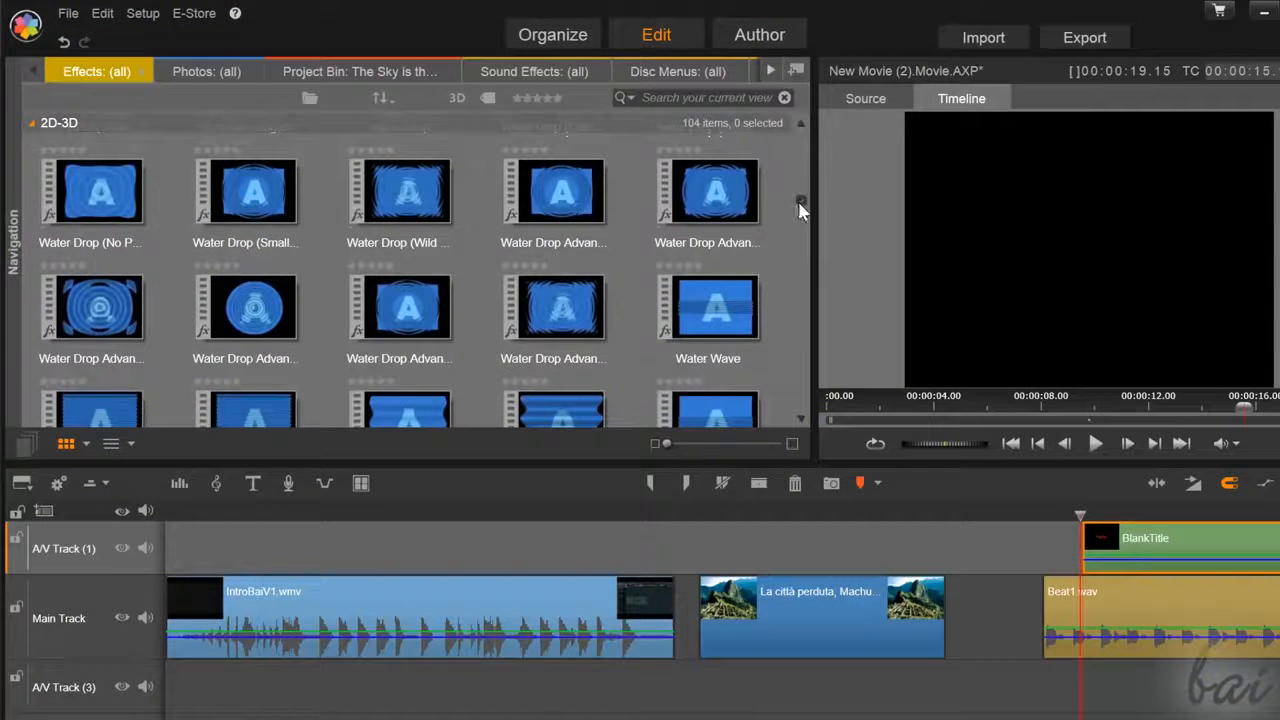
{"action": "scroll", "coordinate": [800, 210], "scroll_direction": "down", "scroll_amount": 2}
{"action": "left_click", "coordinate": [503, 226]}
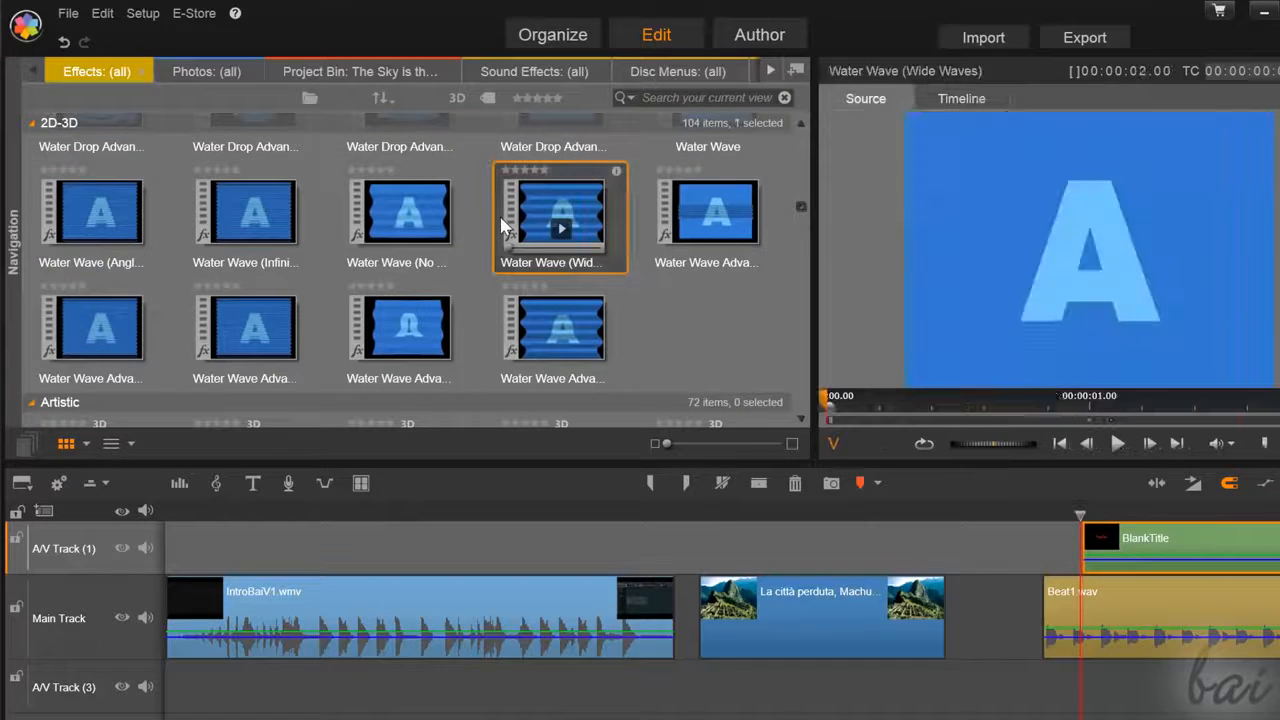
{"action": "left_click", "coordinate": [1118, 445]}
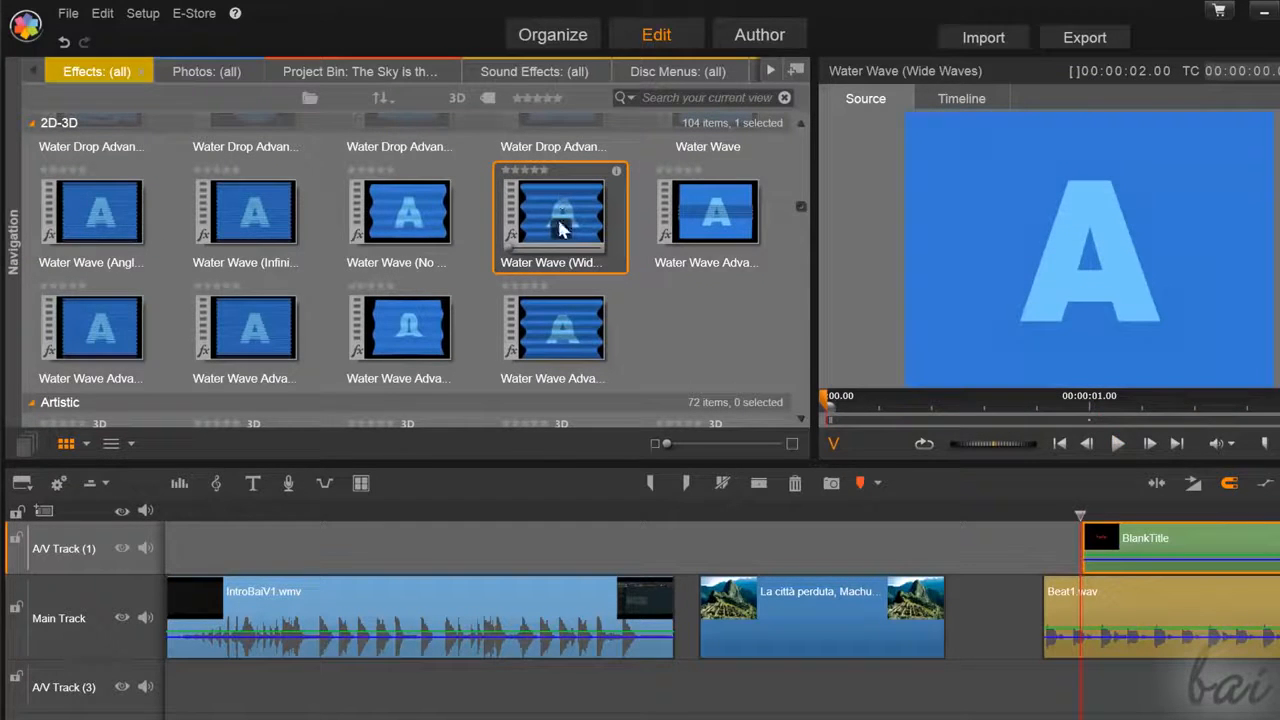
{"action": "left_click_drag", "start_coordinate": [597, 238], "coordinate": [796, 601]}
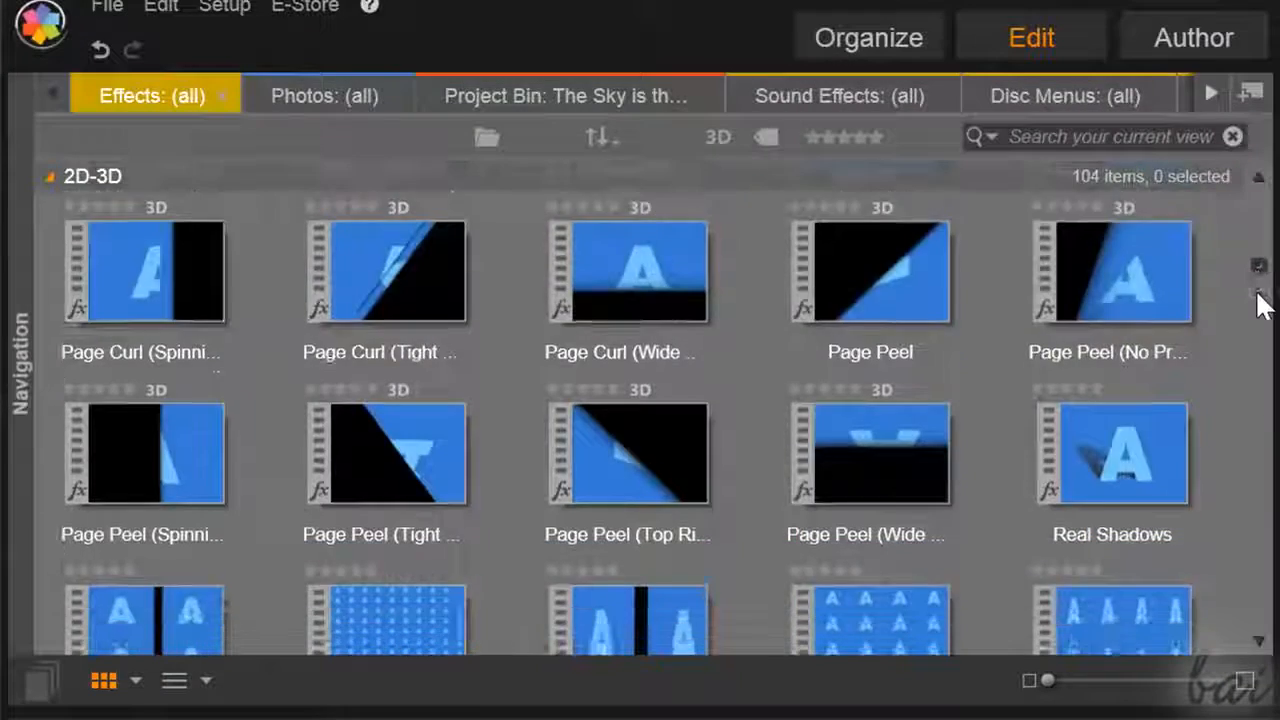
Browse the 2D-3D effects down to Water Wave (Wide Waves) and play the timeline over La città perduta
{"action": "scroll", "coordinate": [1262, 305], "scroll_direction": "down", "scroll_amount": 5}
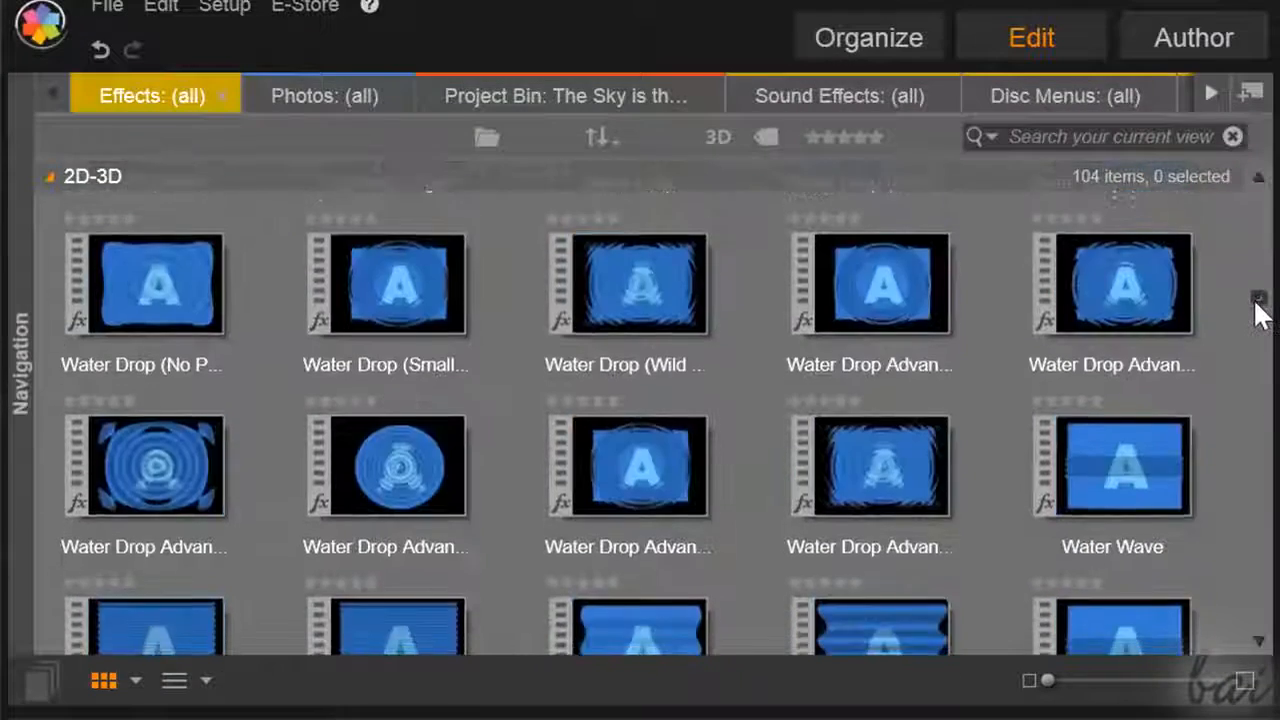
{"action": "scroll", "coordinate": [1262, 318], "scroll_direction": "down", "scroll_amount": 3}
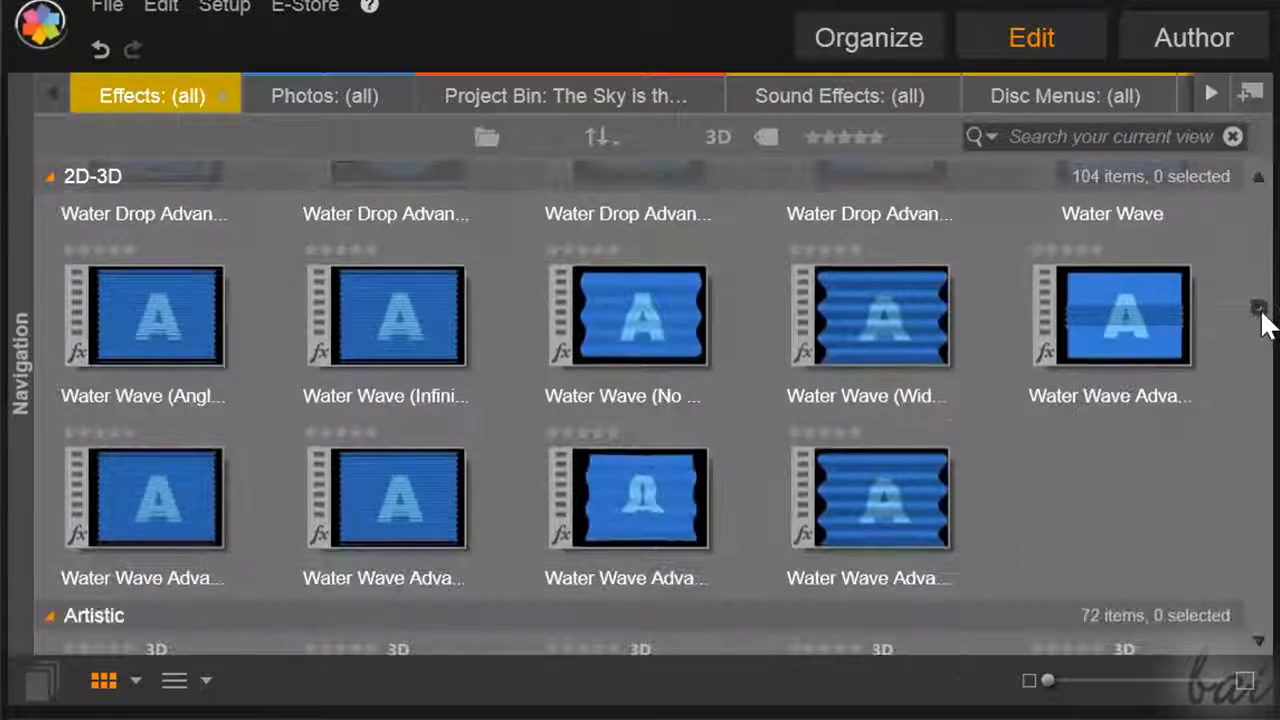
{"action": "left_click", "coordinate": [785, 322]}
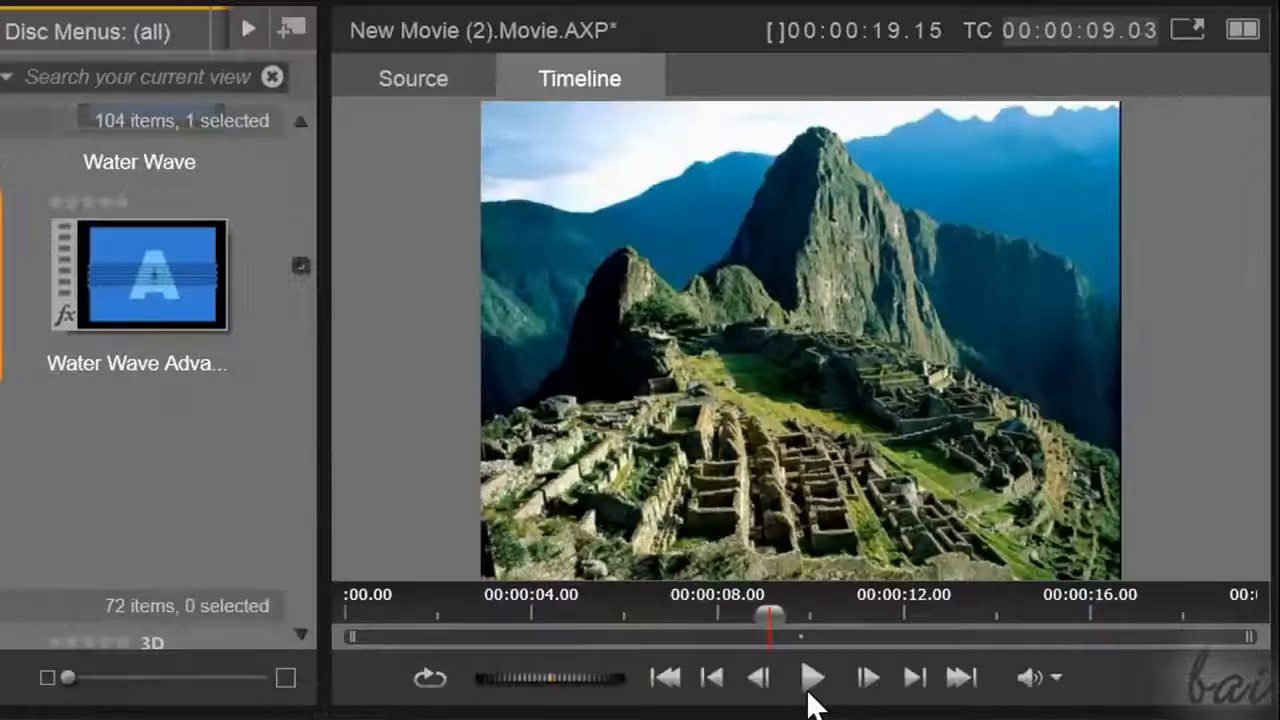
{"action": "left_click", "coordinate": [813, 679]}
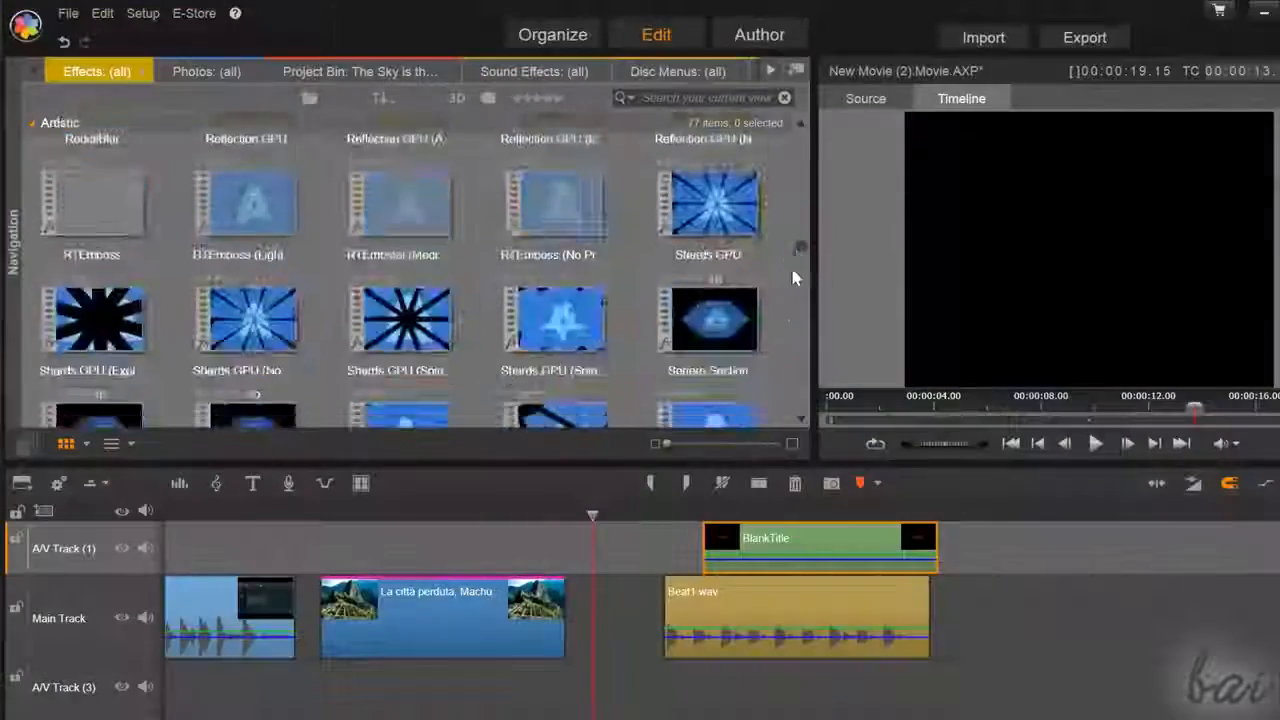
Browse to the Audio effects group and preview effects such as ChannelTool (MS Stereo to LR) and Reverb (Cavern)
{"action": "mouse_move", "coordinate": [793, 271]}
{"action": "left_mouse_down"}
{"action": "mouse_move", "coordinate": [777, 318]}
{"action": "mouse_move", "coordinate": [797, 274]}
{"action": "left_mouse_up"}
{"action": "left_click_drag", "start_coordinate": [797, 274], "coordinate": [797, 264]}
{"action": "left_click", "coordinate": [1118, 444]}
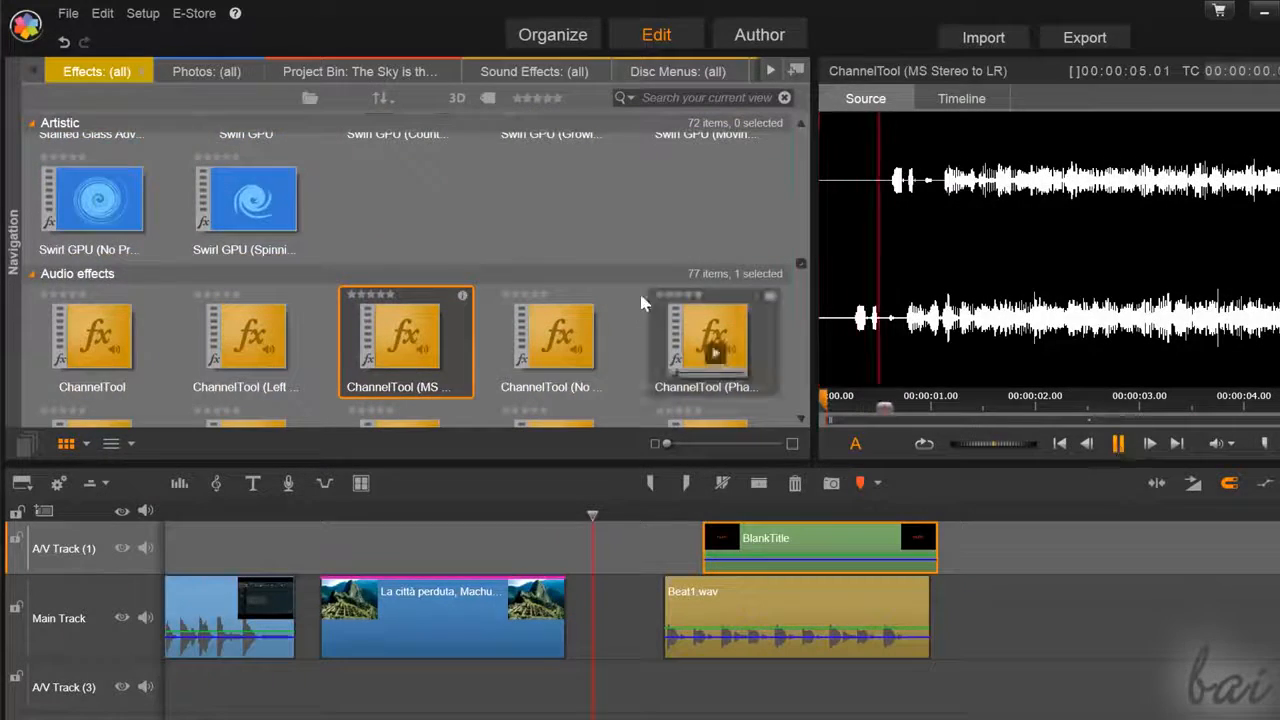
{"action": "scroll", "coordinate": [643, 303], "scroll_direction": "down", "scroll_amount": 3}
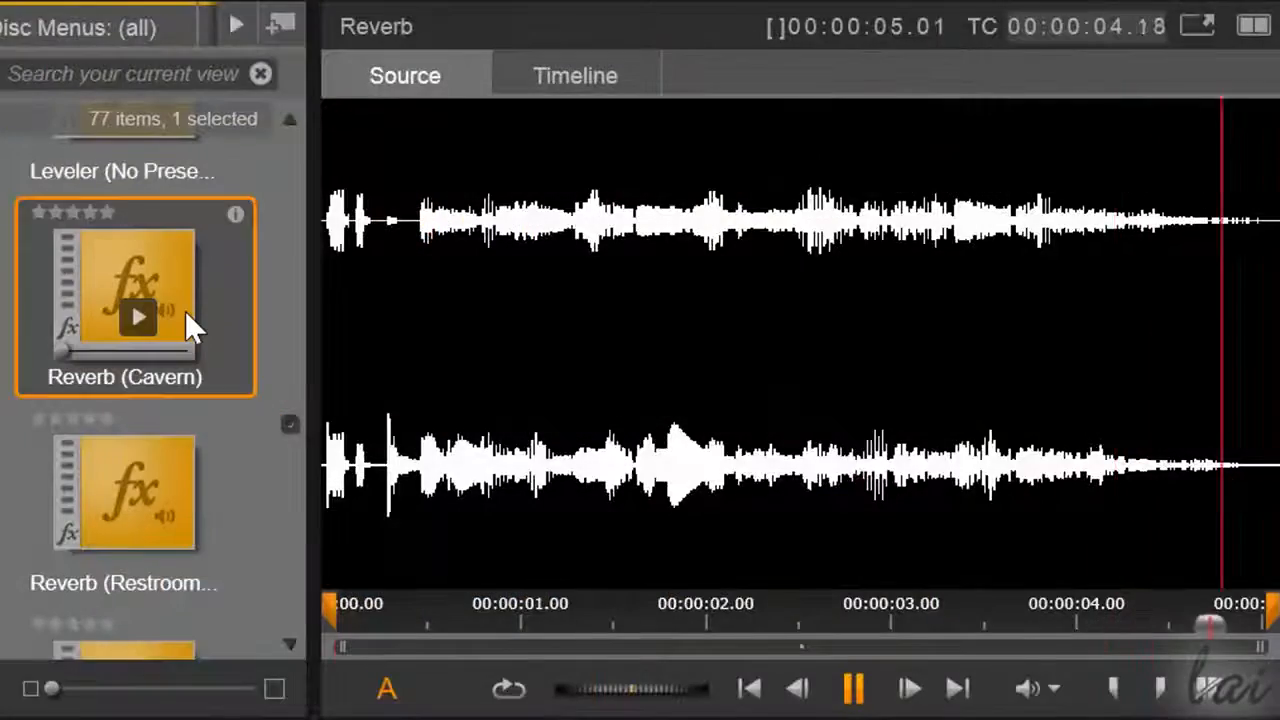
{"action": "left_click", "coordinate": [188, 313]}
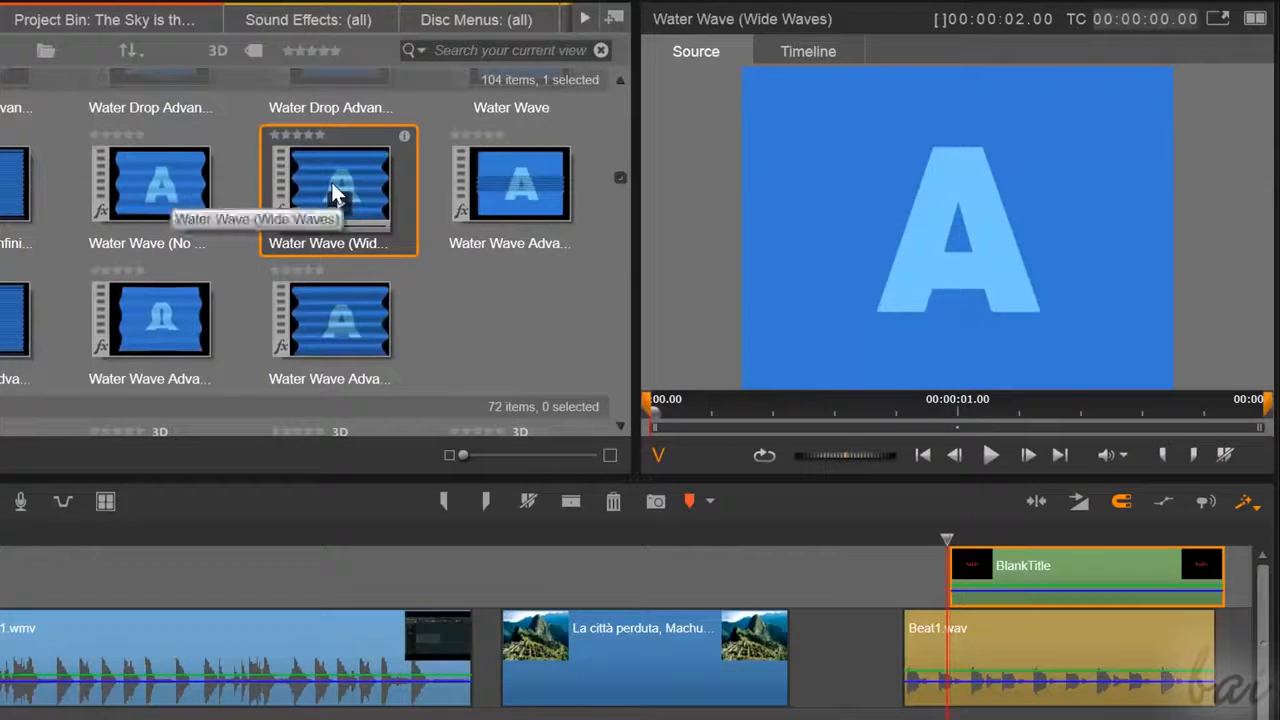
Add the Water Wave (Wide Waves) effect from the library to the La città perduta clip
{"action": "left_click_drag", "start_coordinate": [331, 182], "coordinate": [614, 640]}
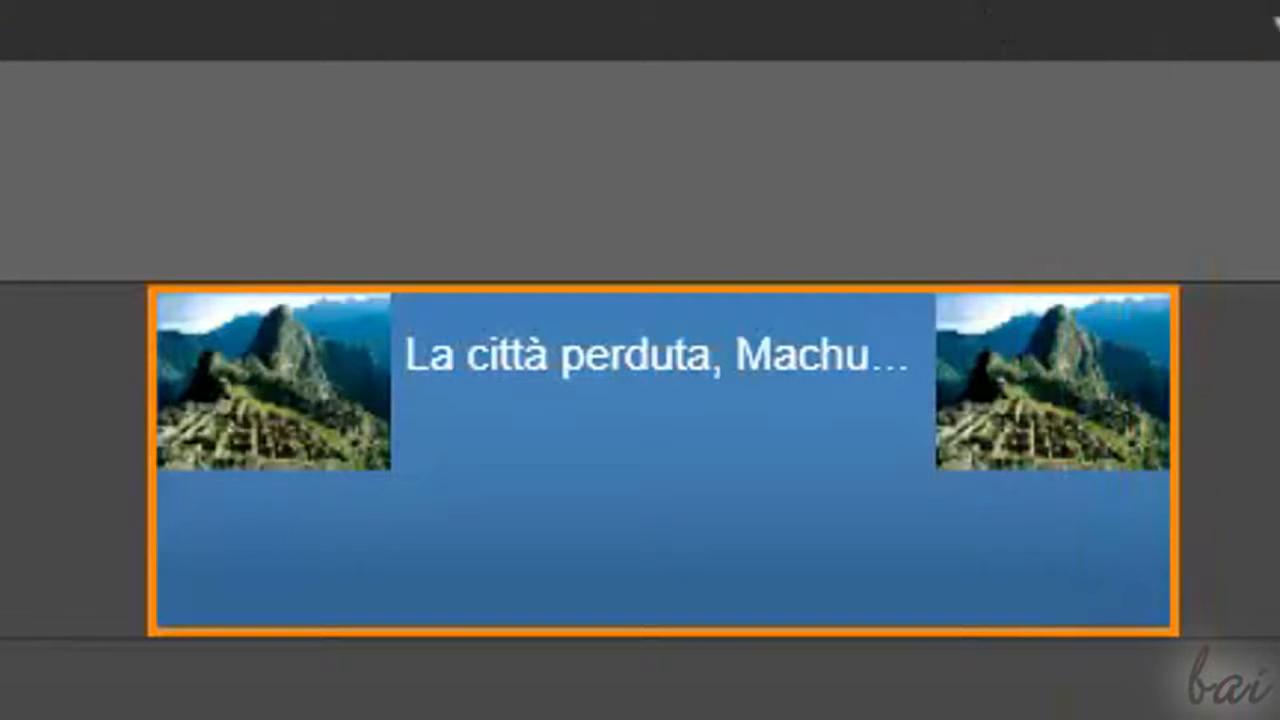
Create a fade-in at the start of La città perduta and do the same on Beat1.wav
{"action": "left_click_drag", "start_coordinate": [171, 320], "coordinate": [367, 420]}
{"action": "left_click", "coordinate": [1001, 404]}
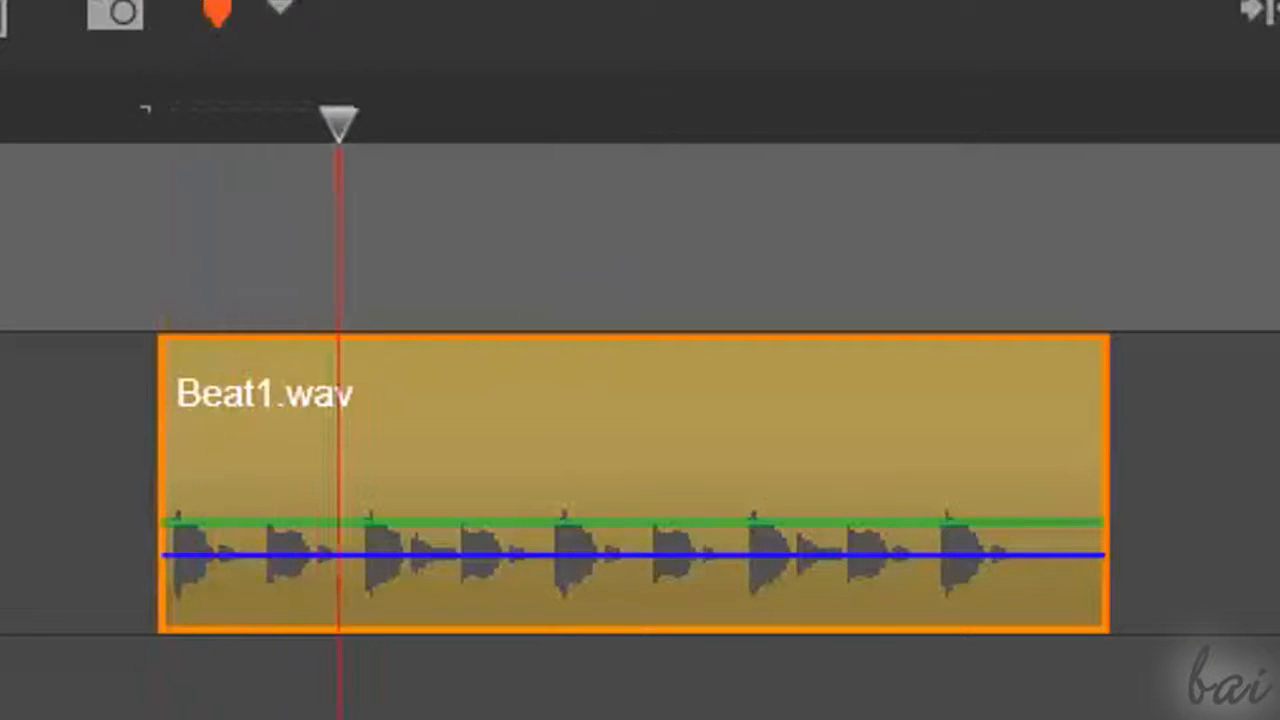
{"action": "left_click_drag", "start_coordinate": [190, 390], "coordinate": [765, 420]}
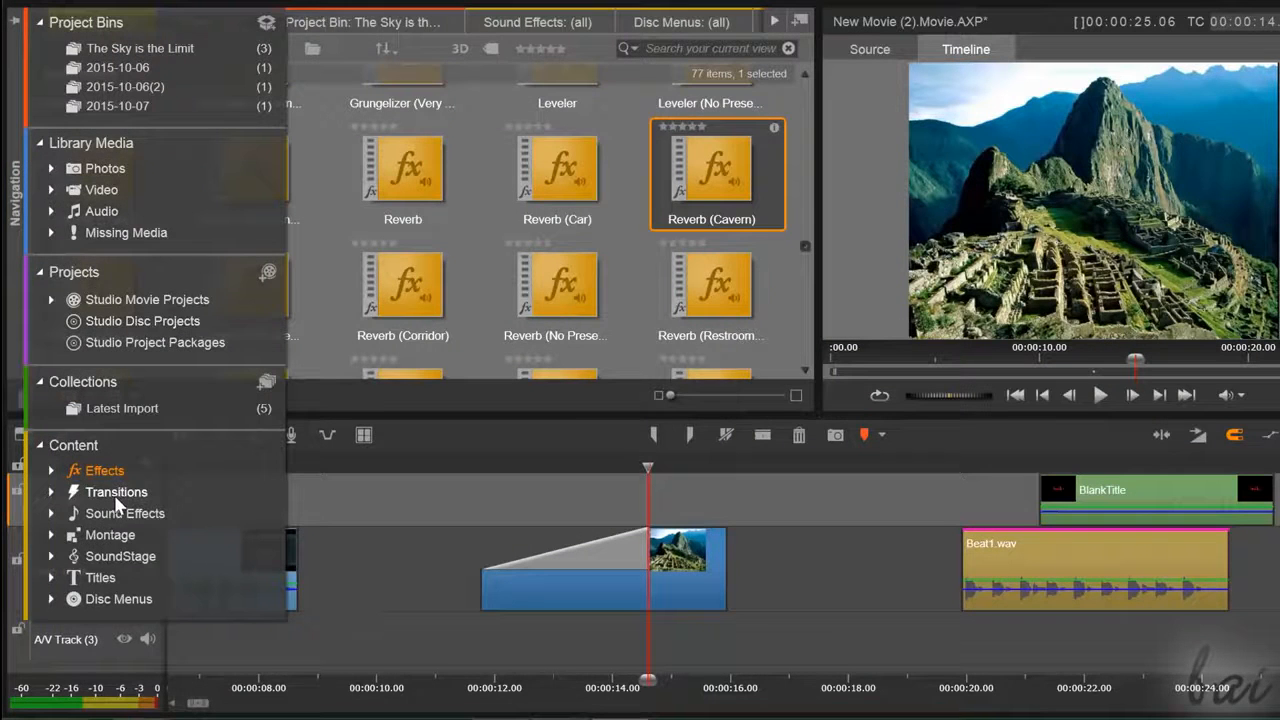
Show the Transitions library, find Pinwheel 3 wipe among the 2D Transitions and preview it
{"action": "left_click", "coordinate": [116, 494]}
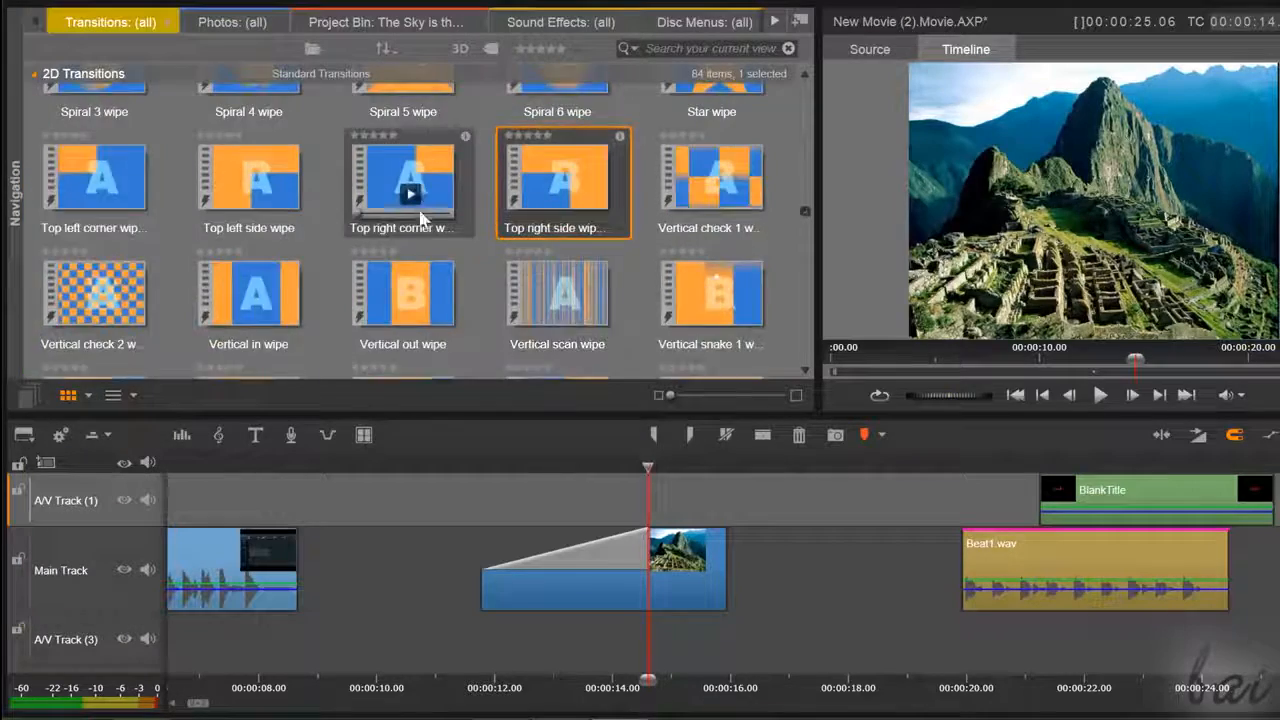
{"action": "scroll", "coordinate": [418, 193], "scroll_direction": "up", "scroll_amount": 2}
{"action": "left_click", "coordinate": [1123, 397]}
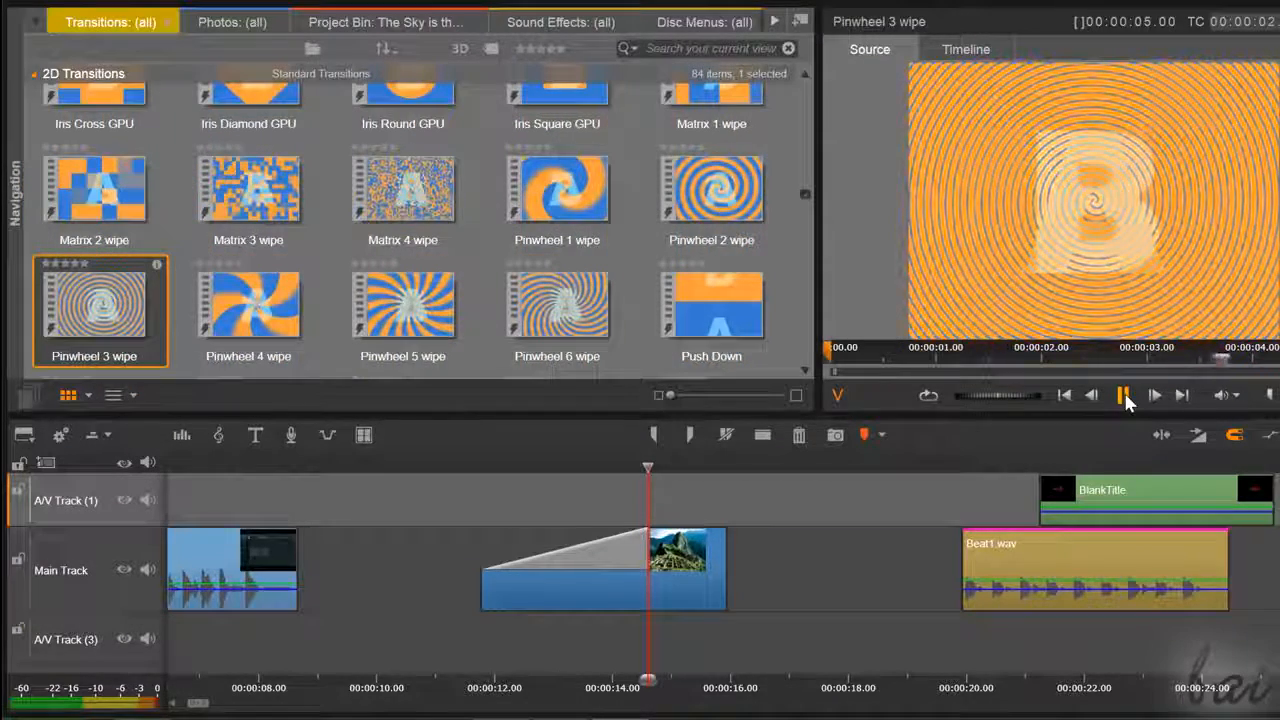
Apply the Pinwheel 3 wipe to the transition at the start of La città perduta and play the result
{"action": "left_click_drag", "start_coordinate": [76, 303], "coordinate": [586, 566]}
{"action": "left_click", "coordinate": [1104, 397]}
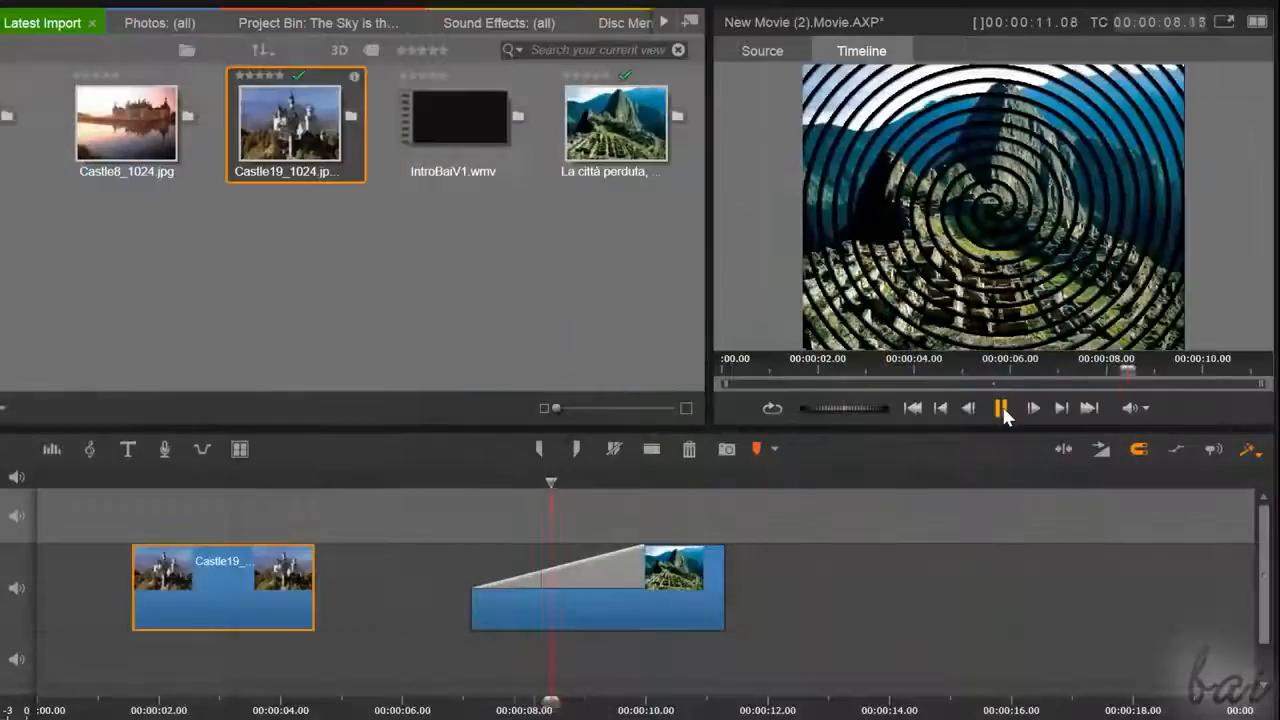
{"action": "left_click", "coordinate": [1002, 406]}
Move La città perduta directly after the Castle19 clip on Main Track and play the transition between them
{"action": "left_click", "coordinate": [577, 612]}
{"action": "left_click_drag", "start_coordinate": [666, 617], "coordinate": [519, 622]}
{"action": "left_click", "coordinate": [267, 476]}
{"action": "left_click", "coordinate": [1002, 407]}
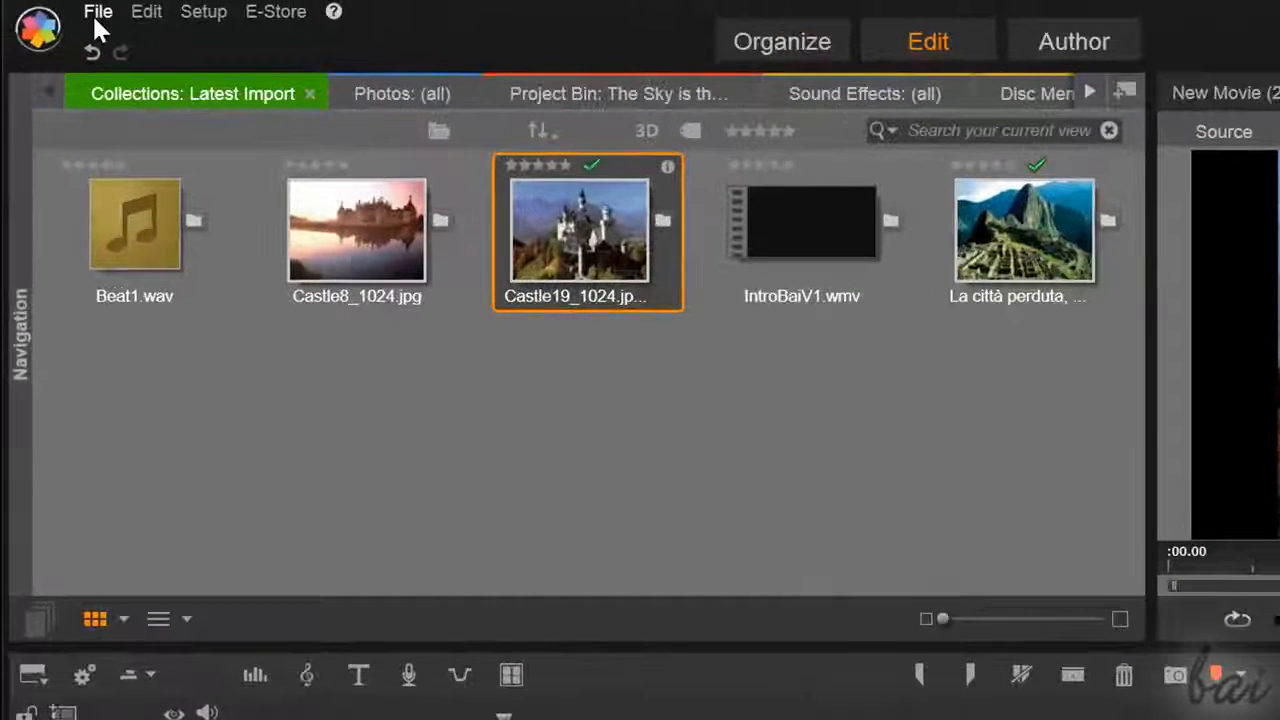
Bring up the dialog for saving the movie under a name and review the available project file types
{"action": "left_click", "coordinate": [97, 12]}
{"action": "left_click", "coordinate": [88, 145]}
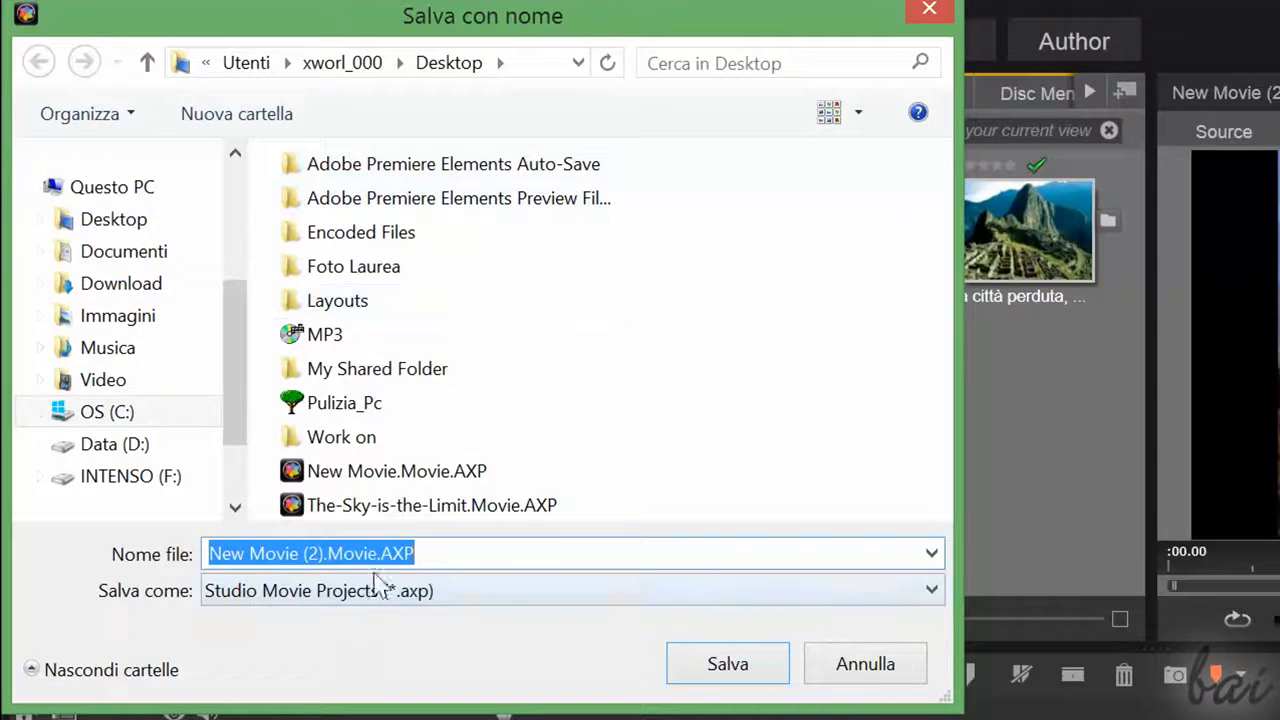
{"action": "left_click", "coordinate": [417, 597]}
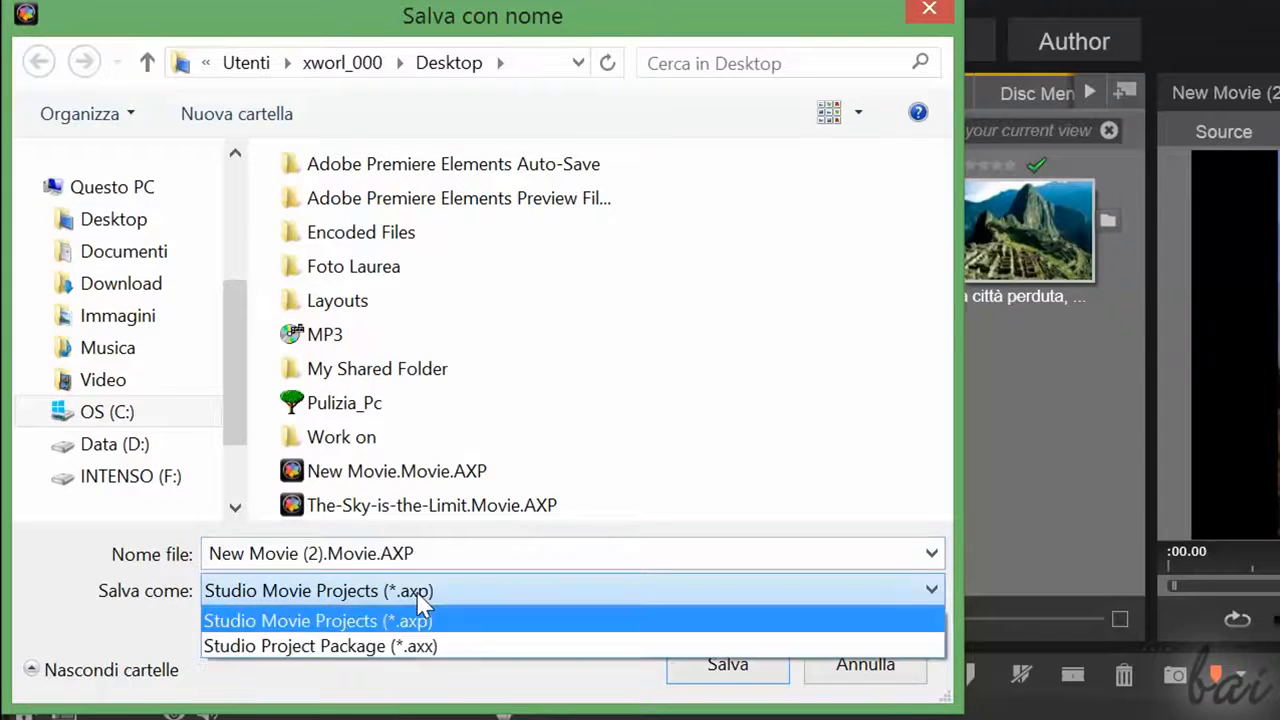
{"action": "left_click", "coordinate": [418, 597]}
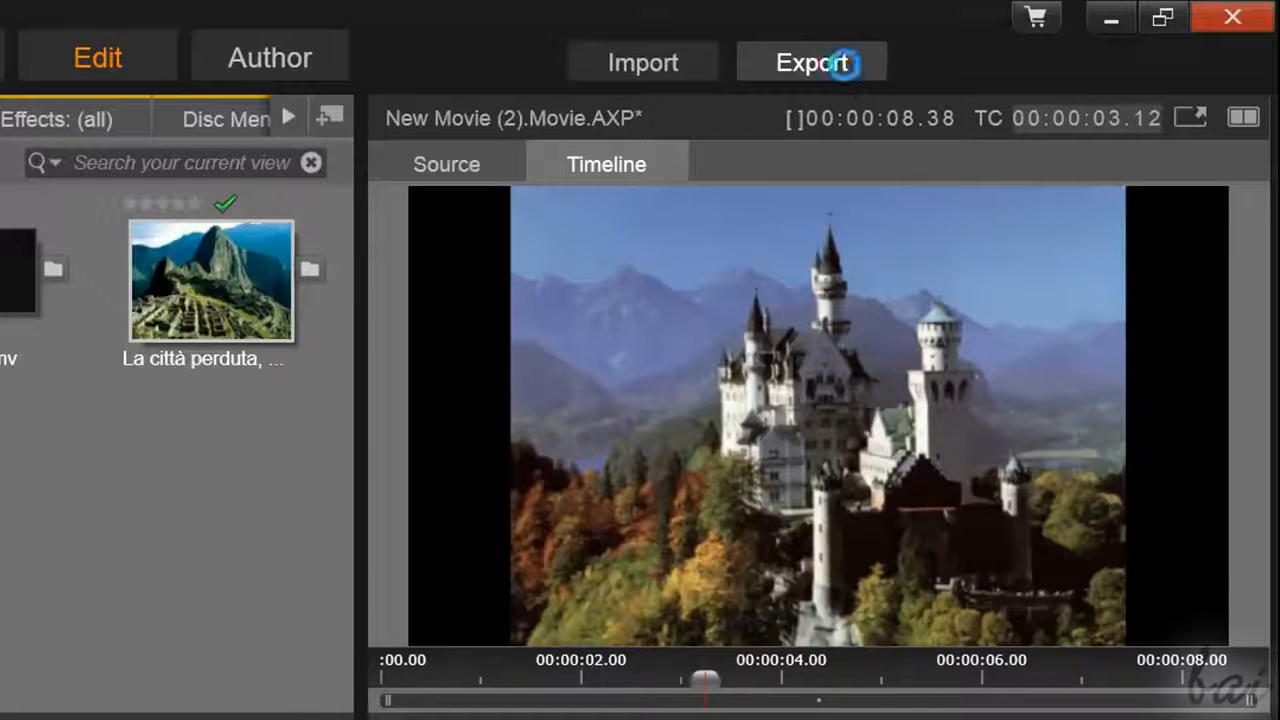
Open the exporter for the movie and view the Disc and Cloud export types
{"action": "left_click", "coordinate": [843, 63]}
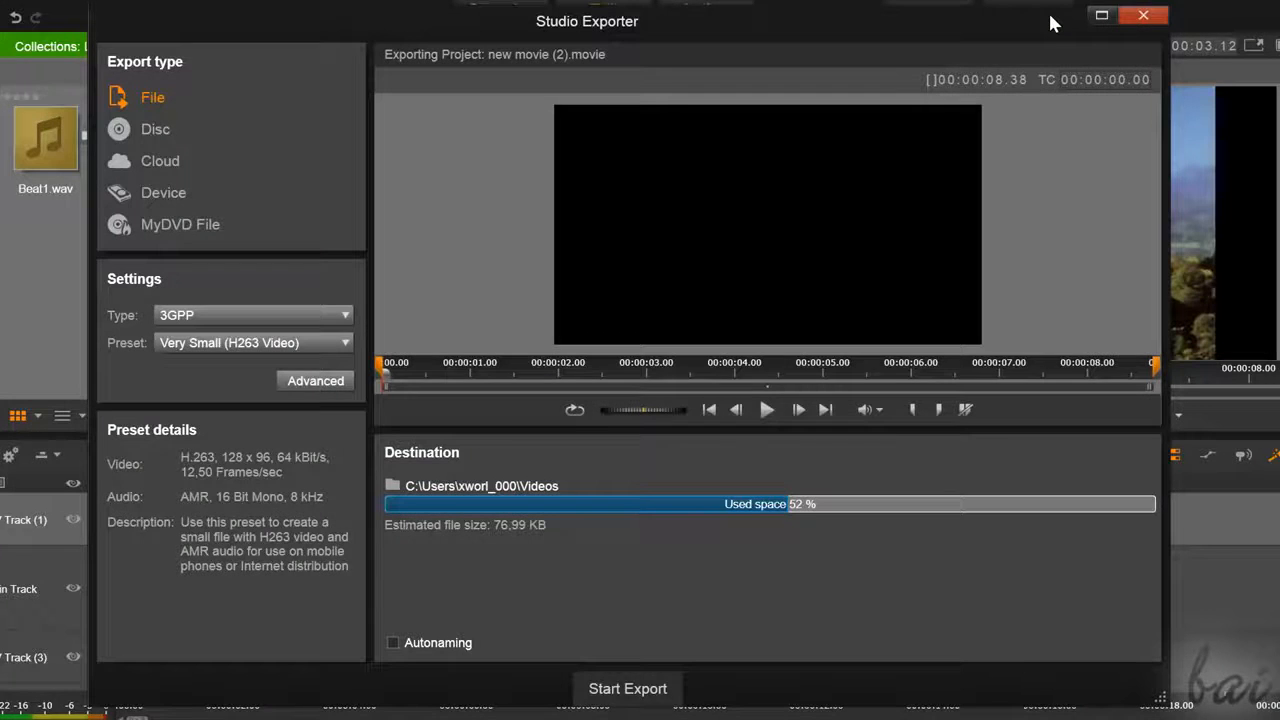
{"action": "left_click", "coordinate": [135, 129]}
{"action": "left_click", "coordinate": [165, 165]}
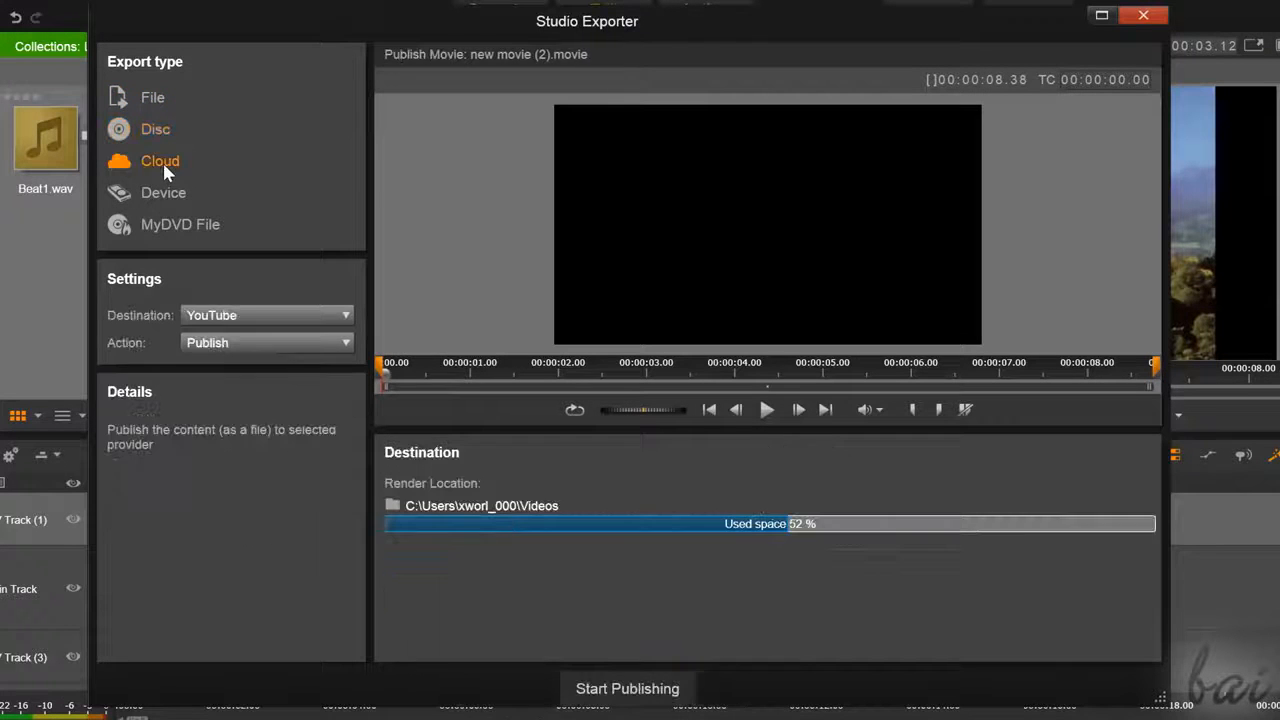
View the Device and MyDVD File export types, then set up a File export as MPEG-4 with the HD 720p preset
{"action": "left_click", "coordinate": [158, 194]}
{"action": "left_click", "coordinate": [163, 226]}
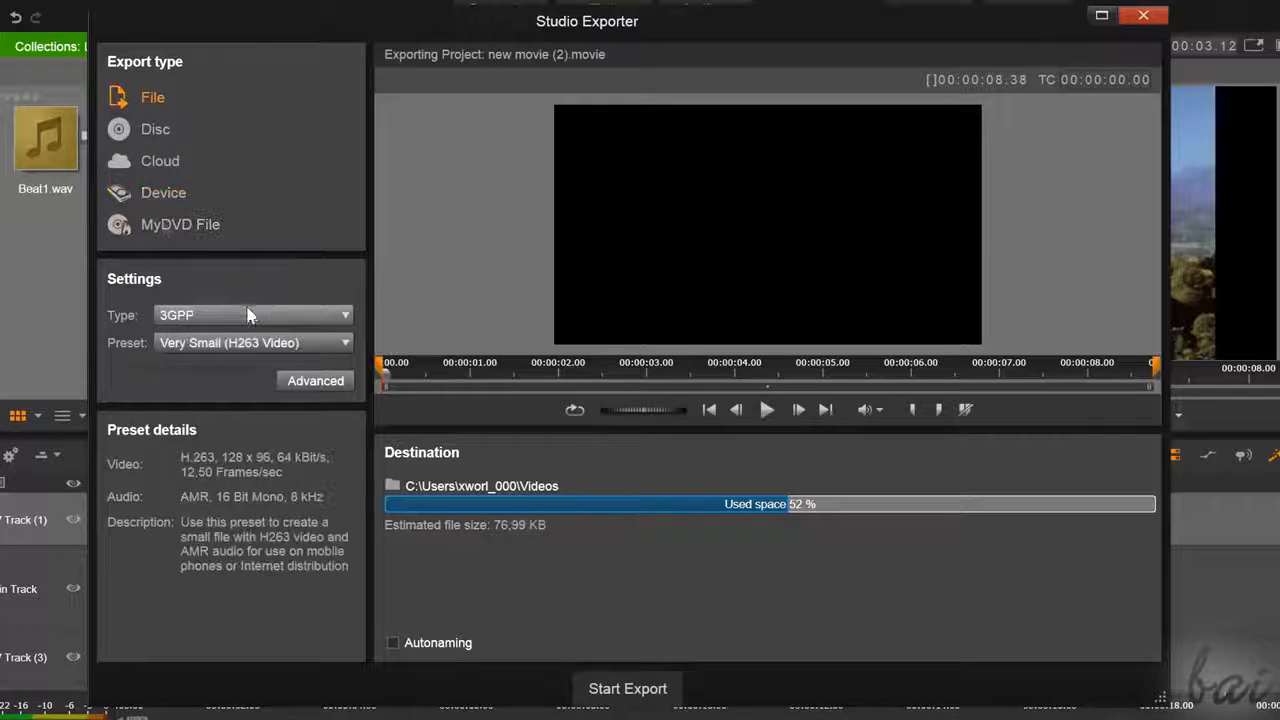
{"action": "left_click", "coordinate": [249, 315]}
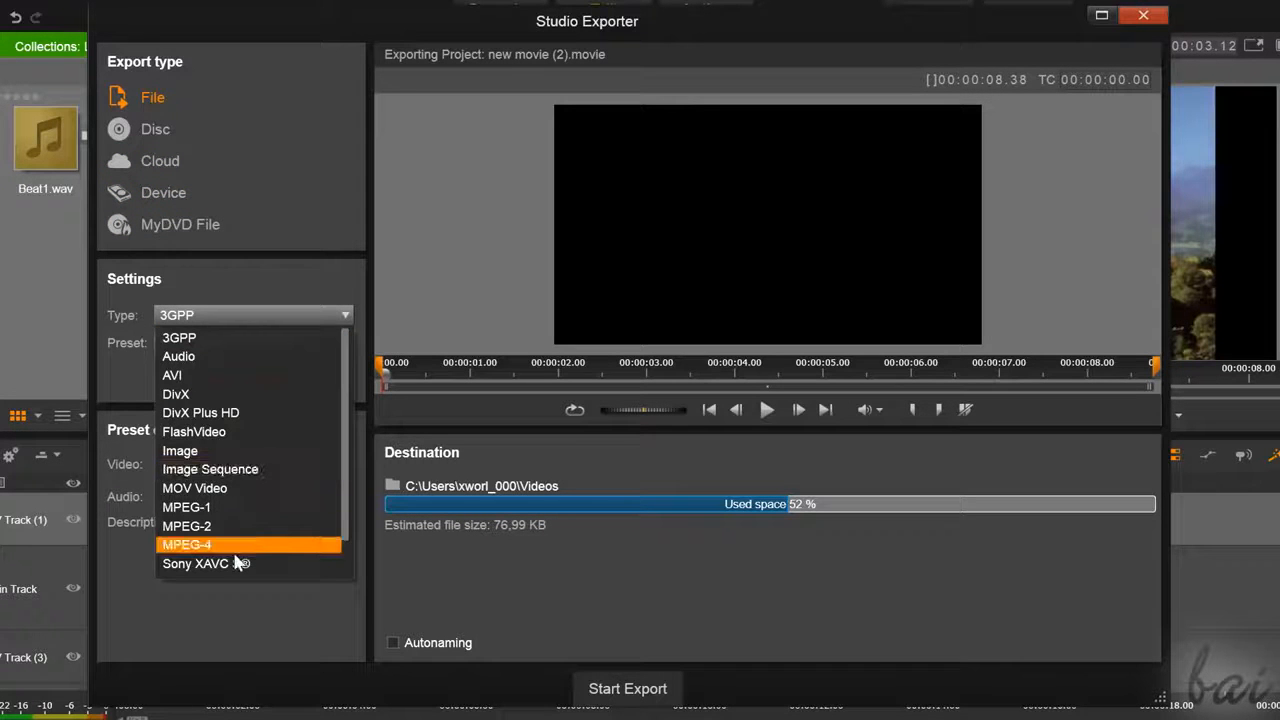
{"action": "left_click", "coordinate": [236, 551]}
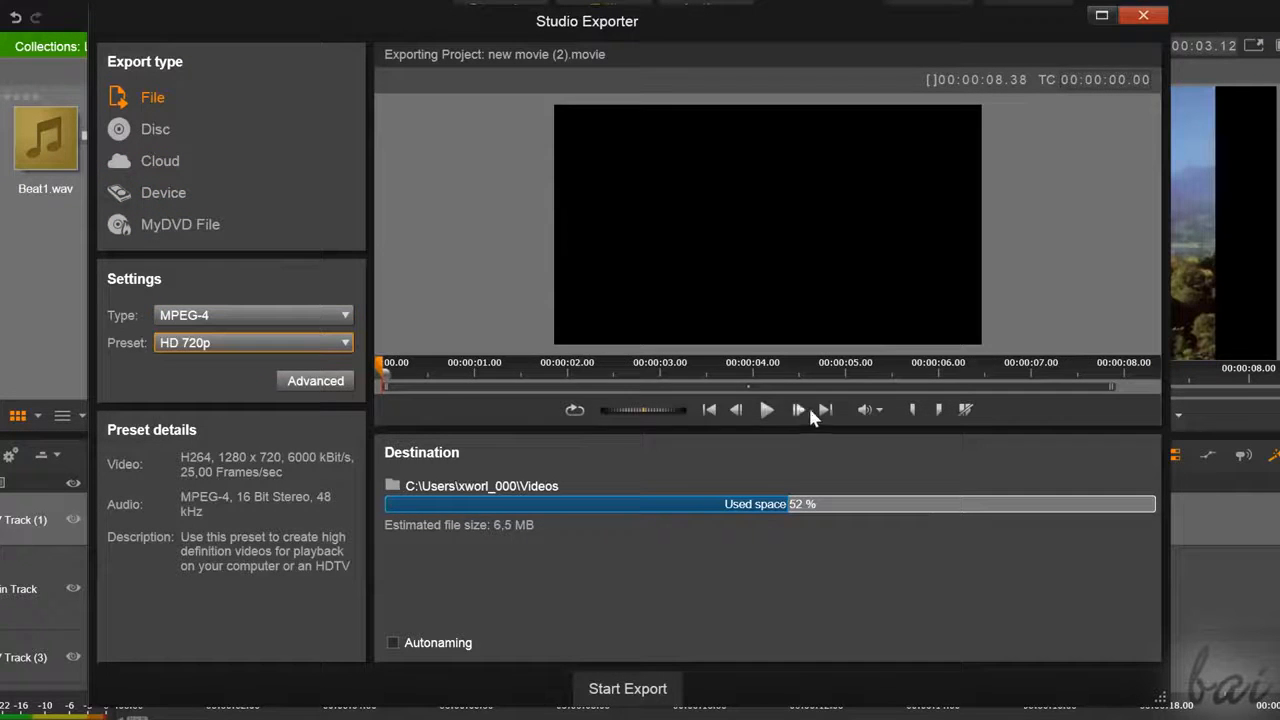
Preview the movie in the exporter and trim the export range to run from about 1.9 s to about 7.8 s
{"action": "left_click", "coordinate": [764, 416]}
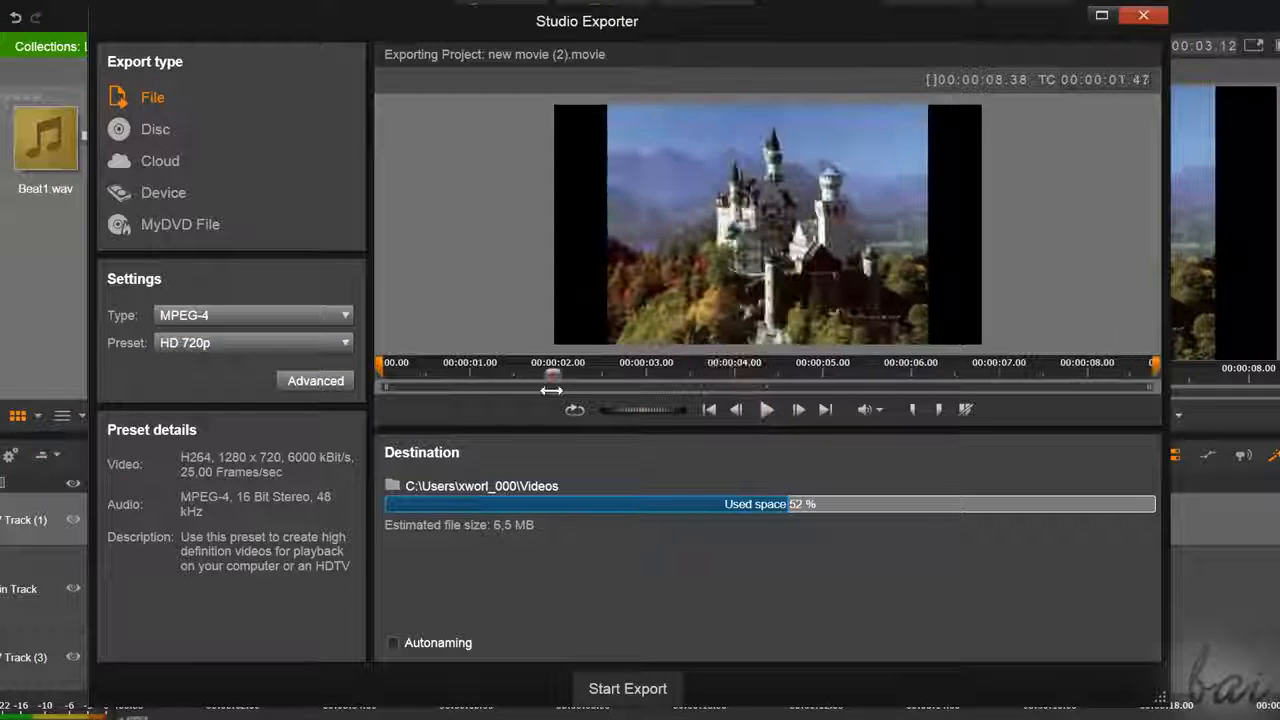
{"action": "left_click", "coordinate": [380, 374]}
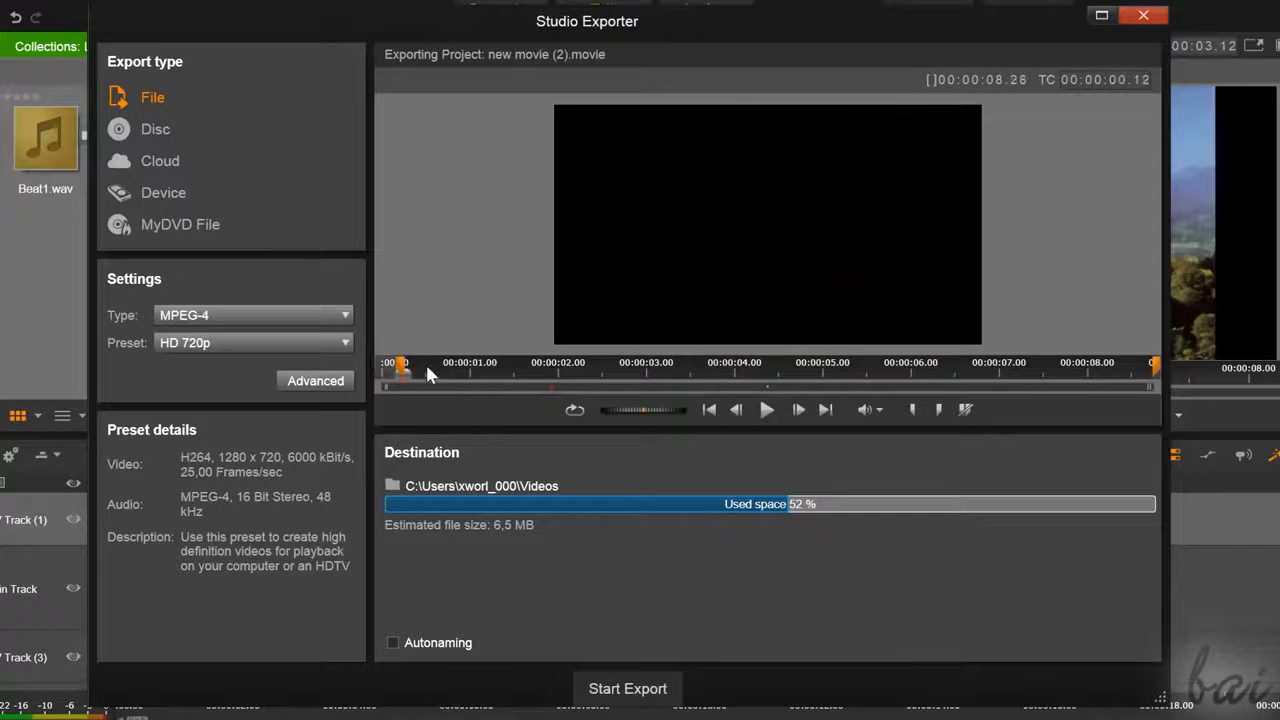
{"action": "left_click_drag", "start_coordinate": [427, 370], "coordinate": [522, 370]}
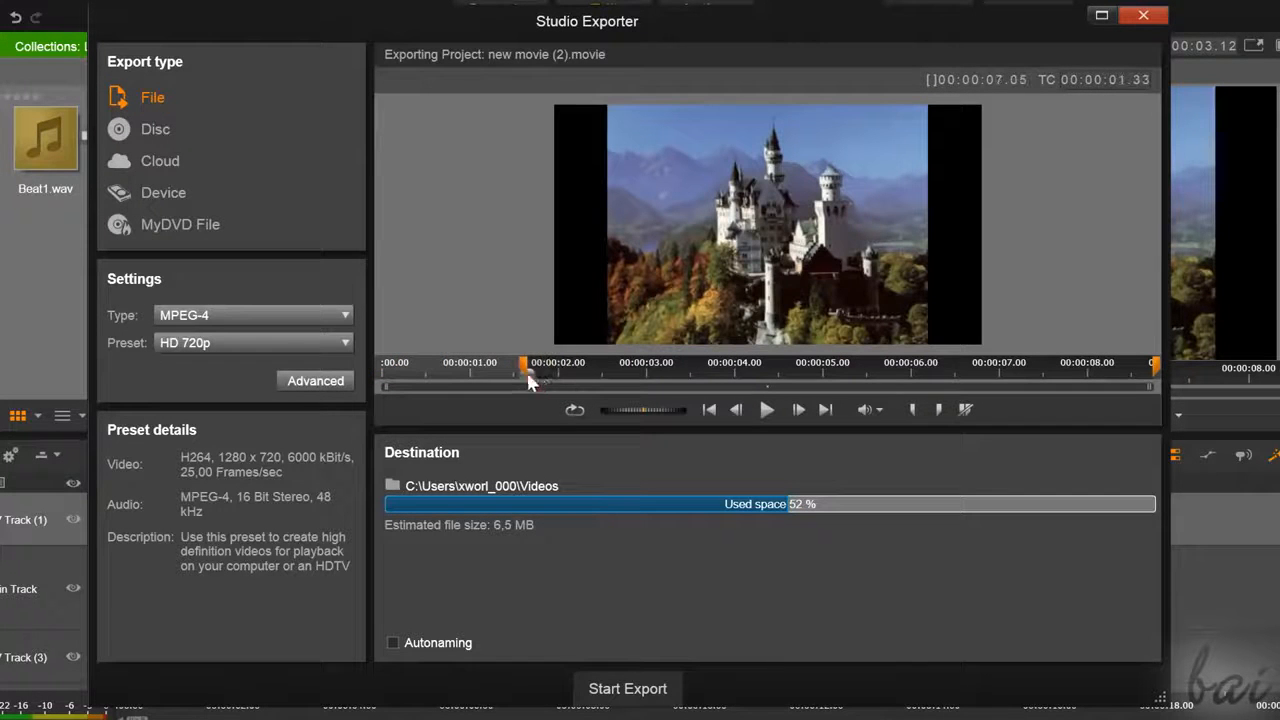
{"action": "left_click_drag", "start_coordinate": [1160, 374], "coordinate": [1066, 382]}
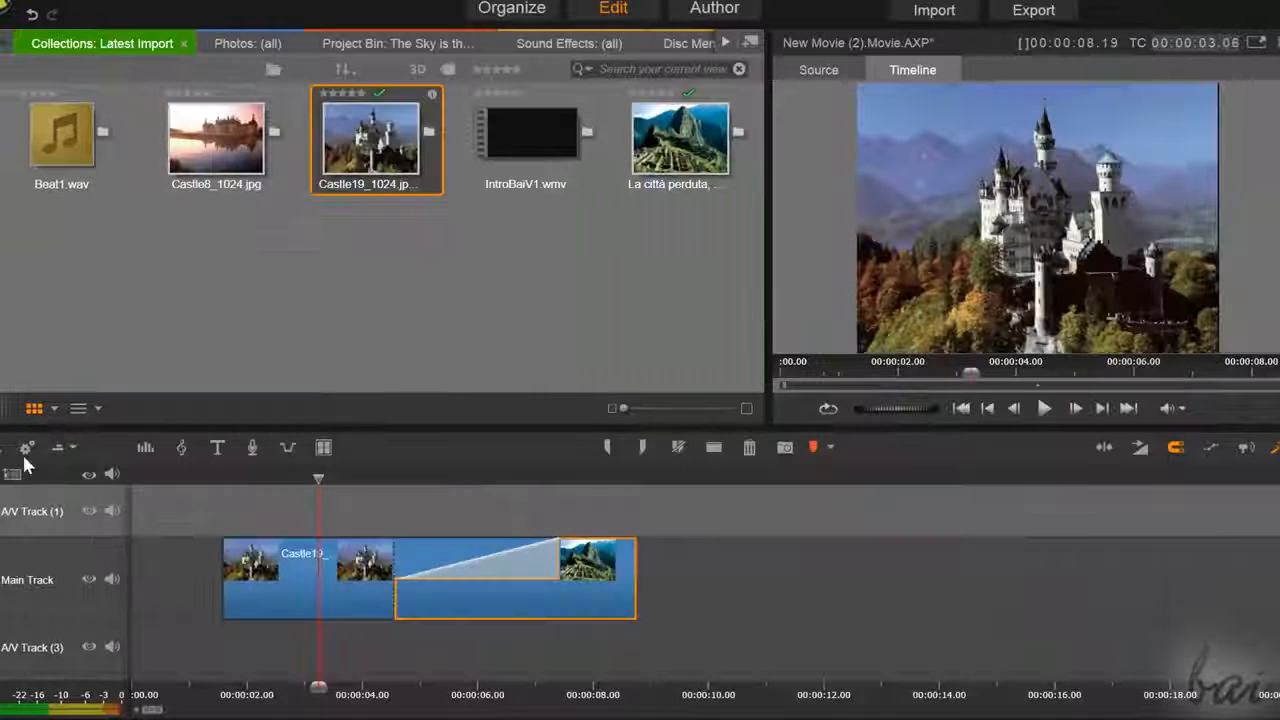
Set the timeline's aspect to Widescreen (16:9) in the timeline settings and open the available size options
{"action": "left_click", "coordinate": [26, 449]}
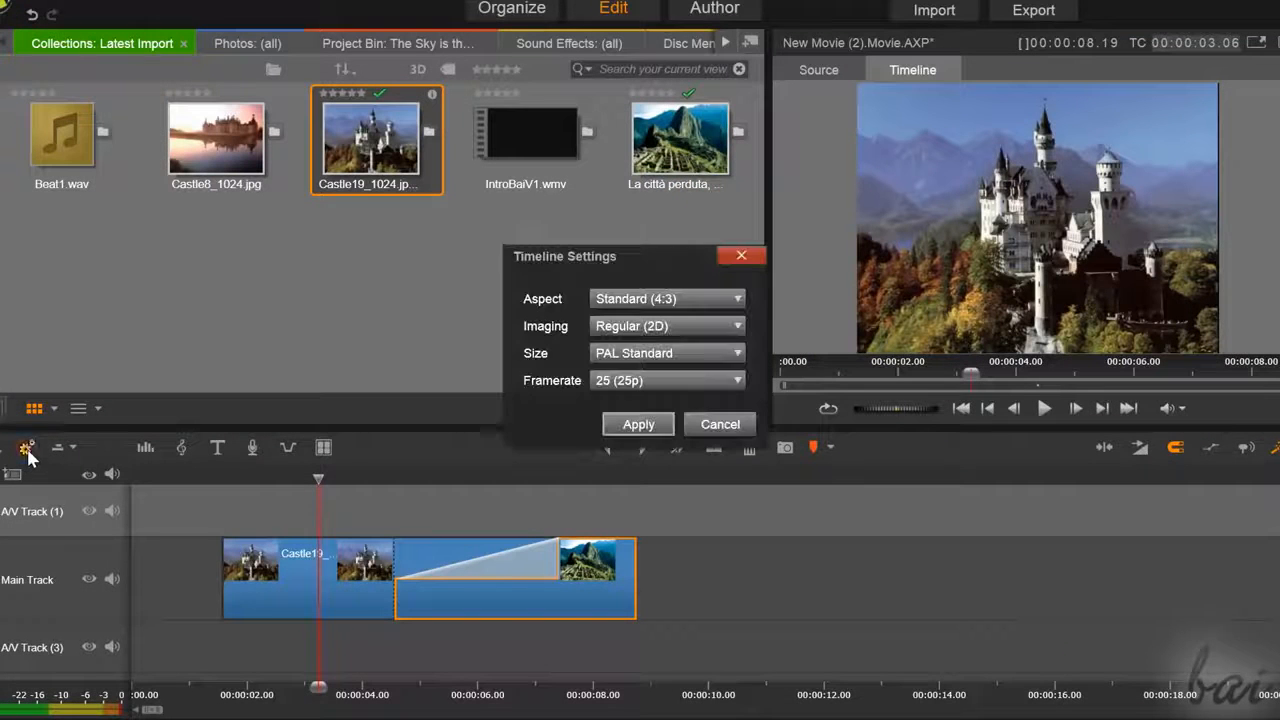
{"action": "left_click", "coordinate": [662, 299]}
{"action": "left_click", "coordinate": [678, 338]}
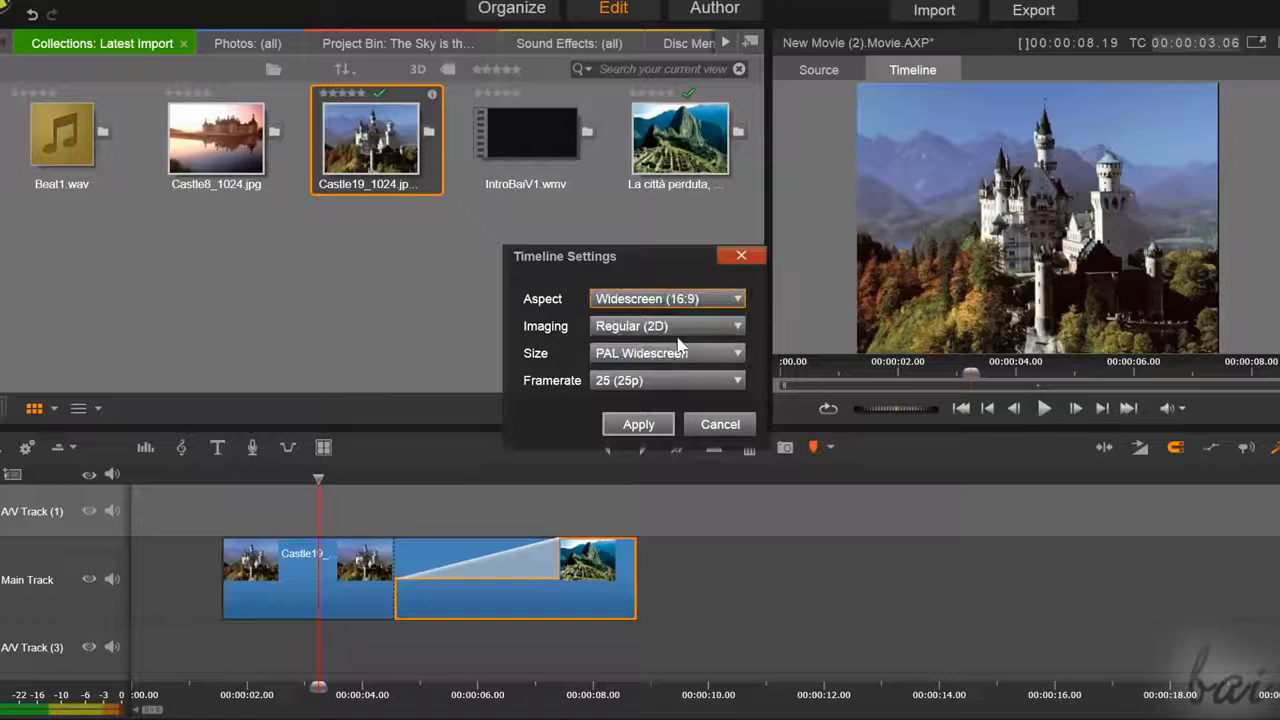
{"action": "left_click", "coordinate": [697, 356]}
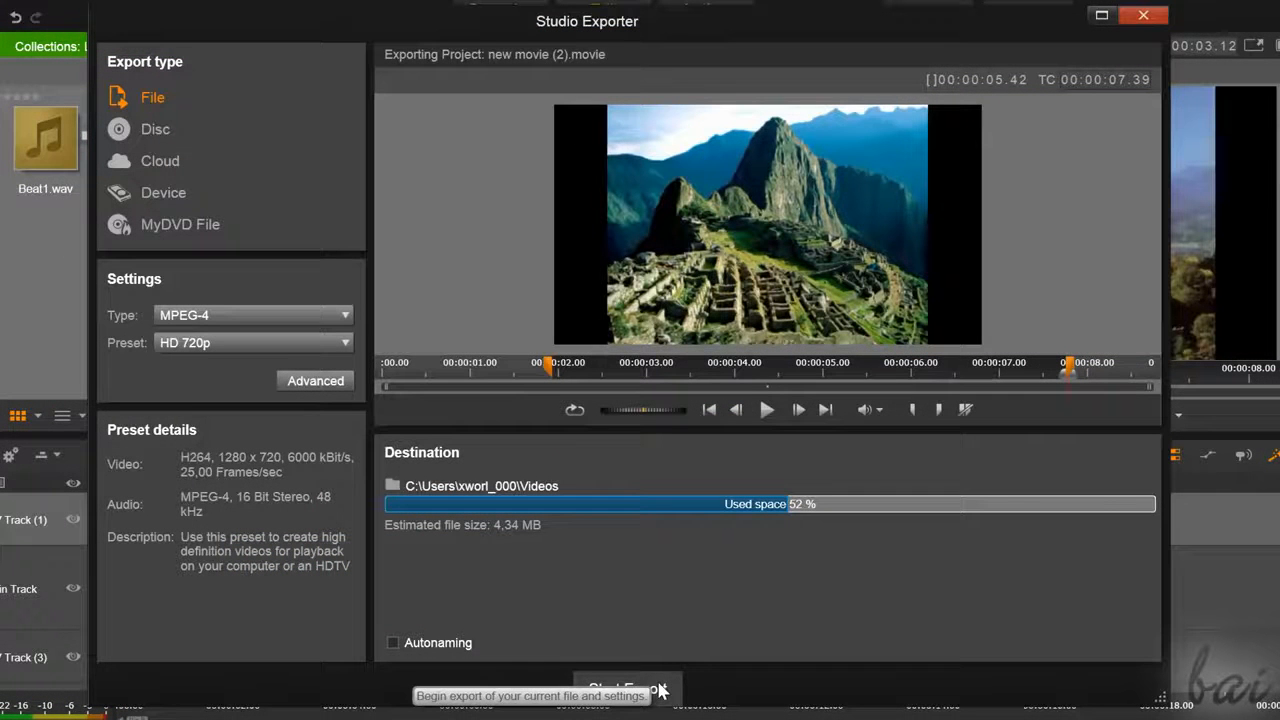
Start exporting the trimmed movie and save it to the Desktop as an .mp4 file named tut
{"action": "left_click", "coordinate": [660, 690]}
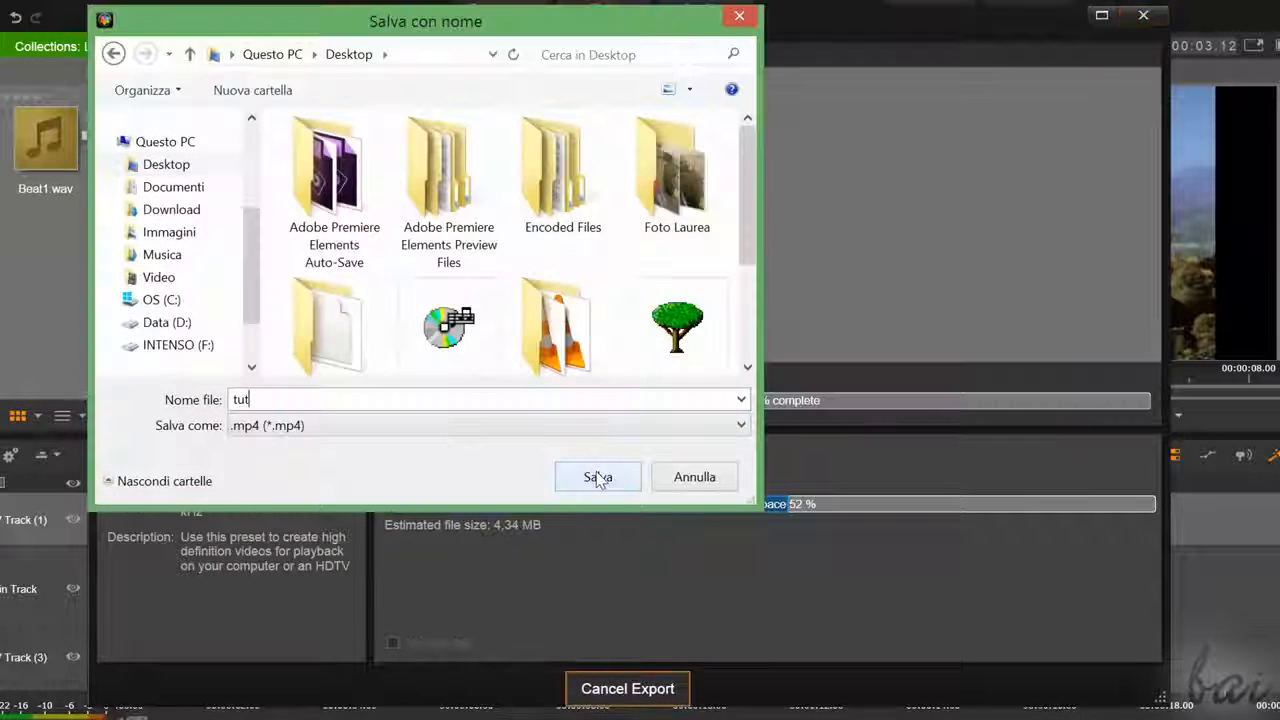
{"action": "left_click", "coordinate": [596, 474]}
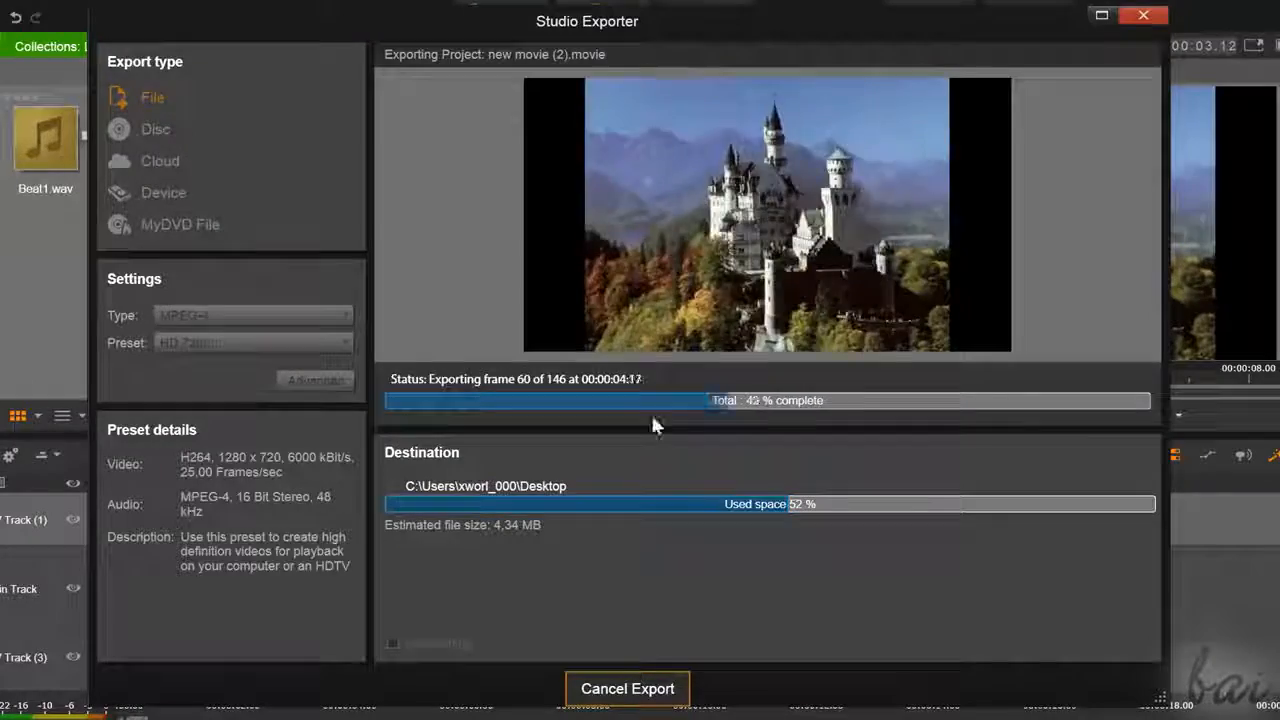